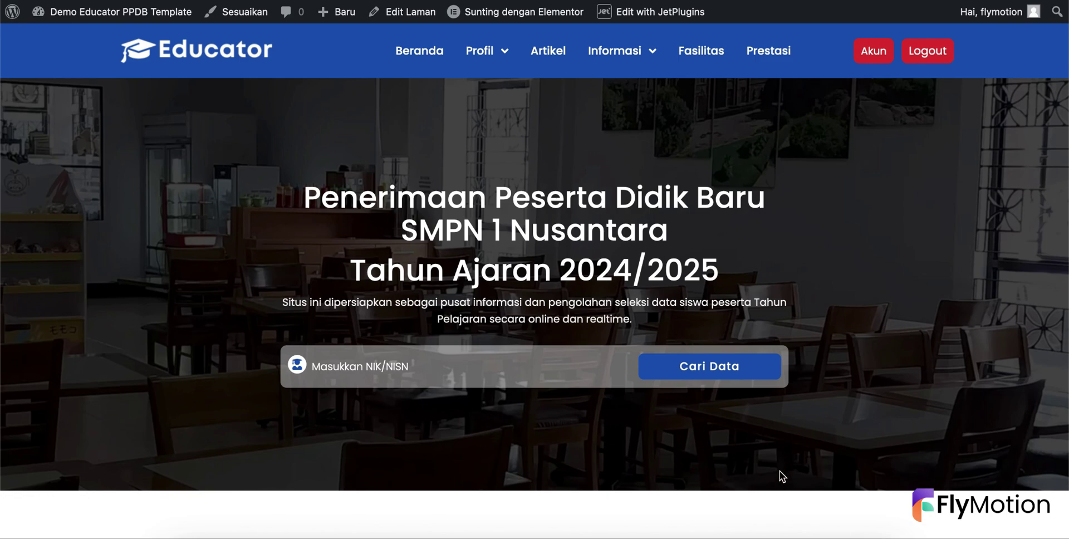
# - Scroll the PPDB homepage, then open the student's Akun dashboard
pyautogui.scroll(-8, 875, 301)
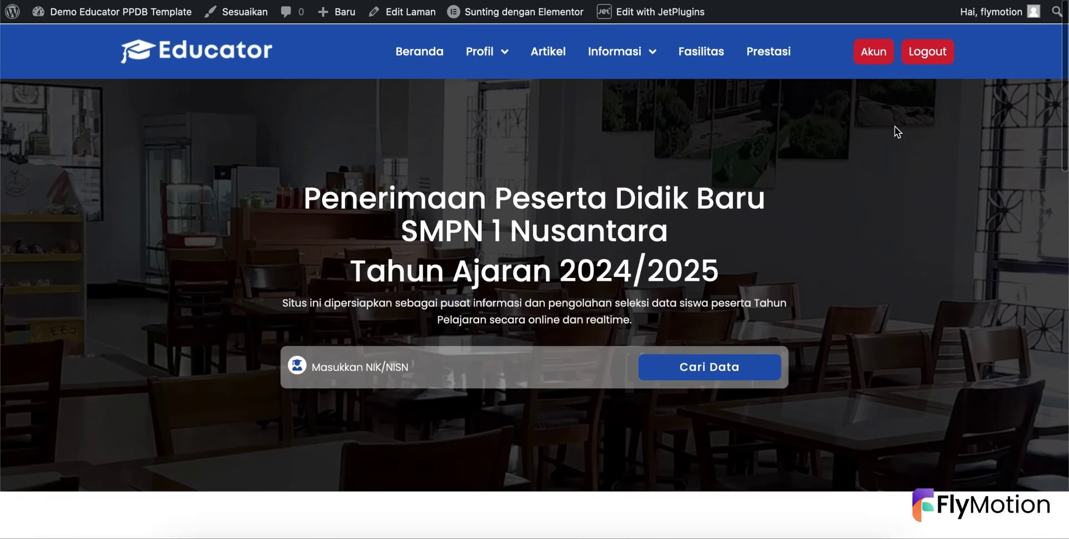
pyautogui.scroll(-6, 787, 182)
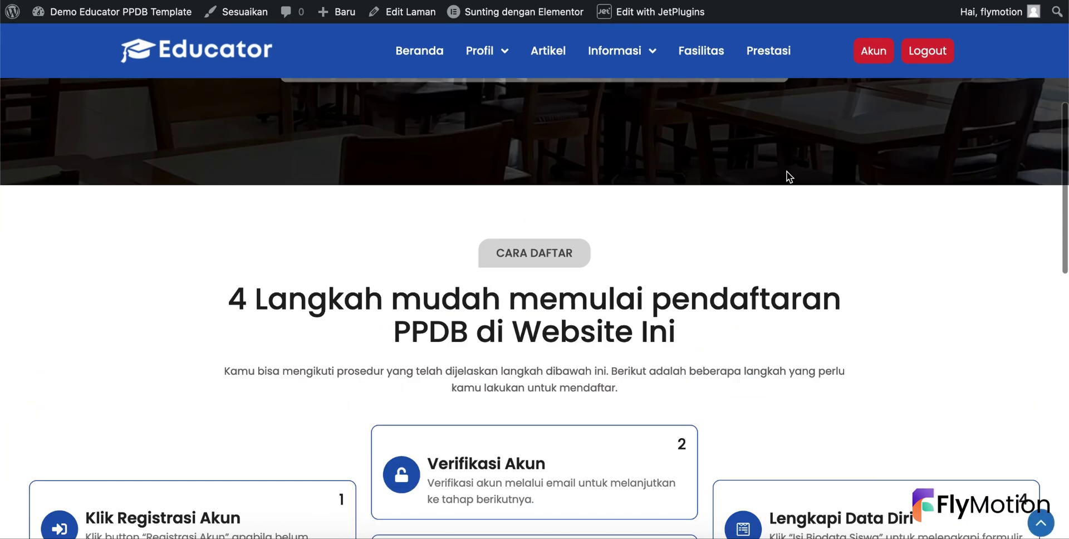
pyautogui.scroll(2, 790, 177)
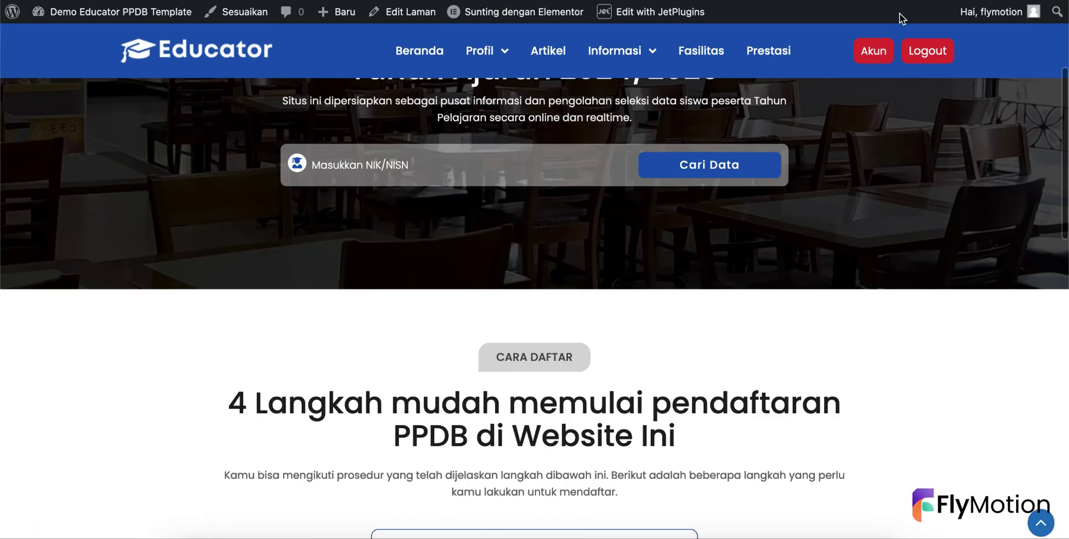
pyautogui.click(872, 54)
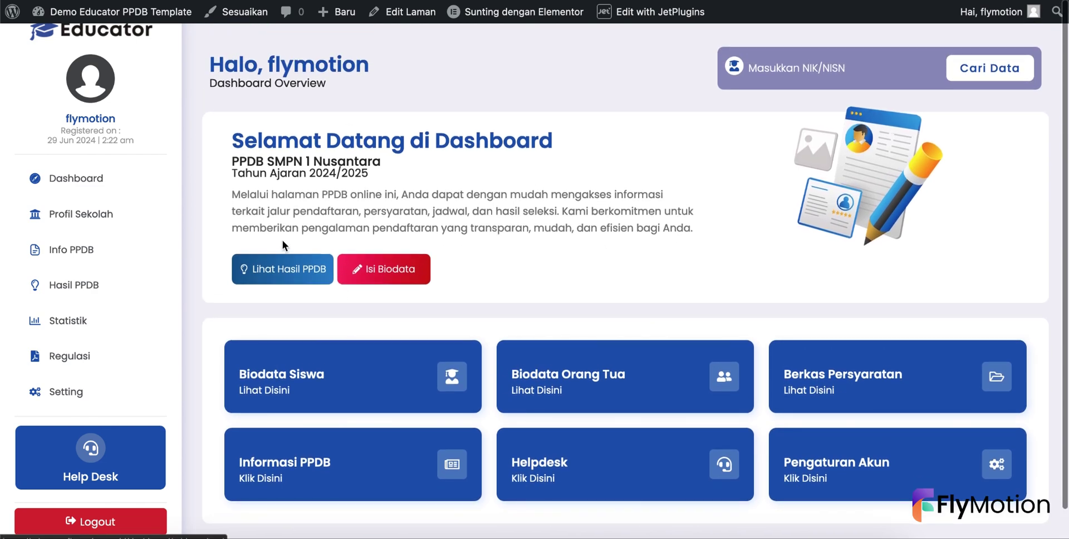
# - Browse the Profil Sekolah, Info PPDB, Hasil PPDB and Statistik pages
pyautogui.click(81, 214)
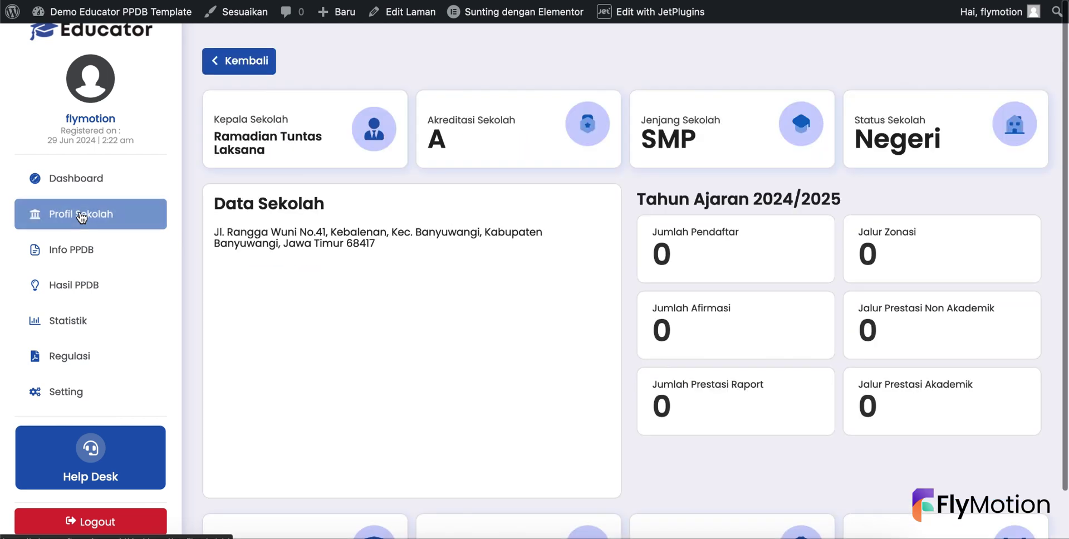
pyautogui.click(150, 254)
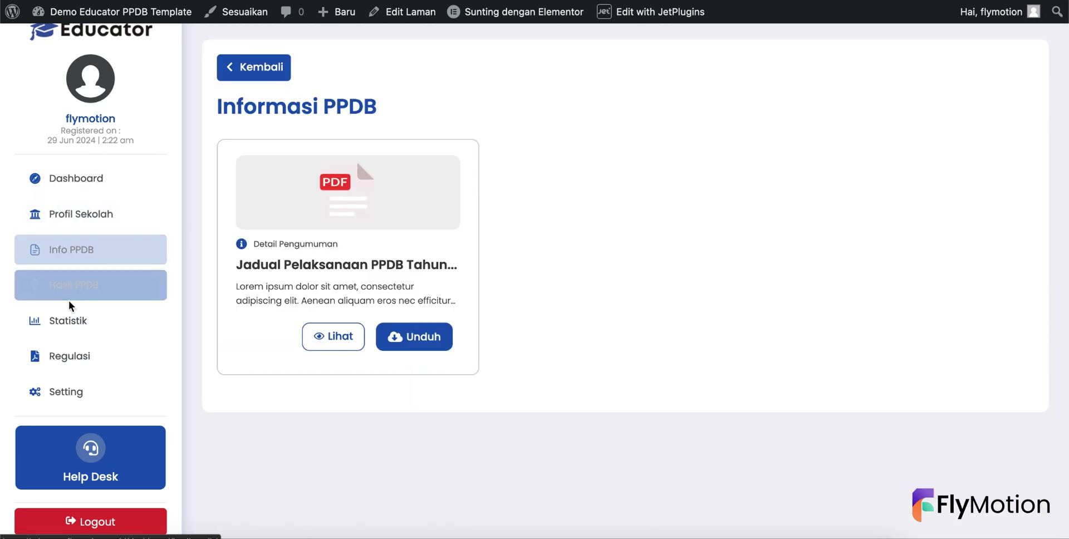
pyautogui.click(78, 292)
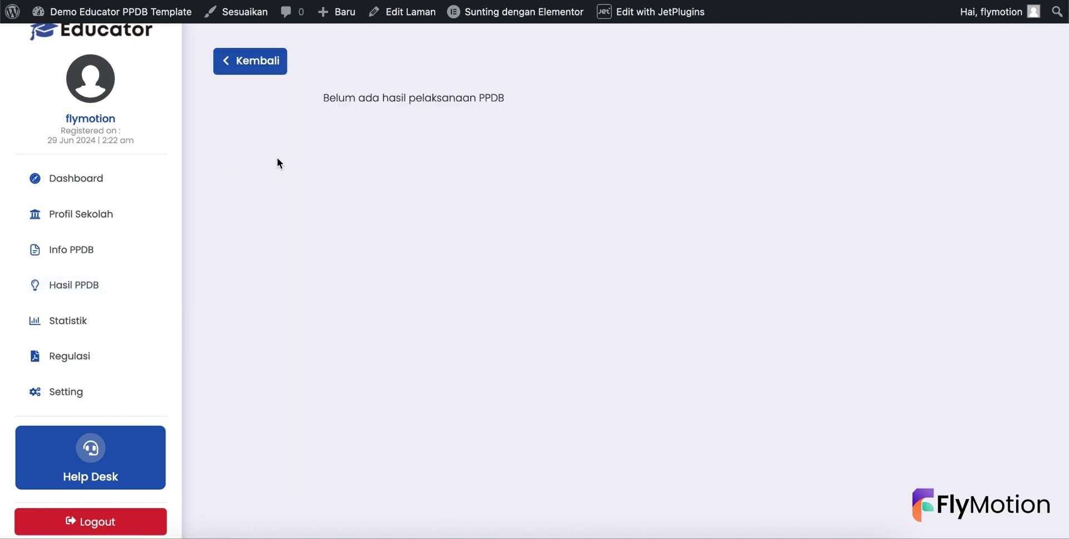
pyautogui.click(88, 331)
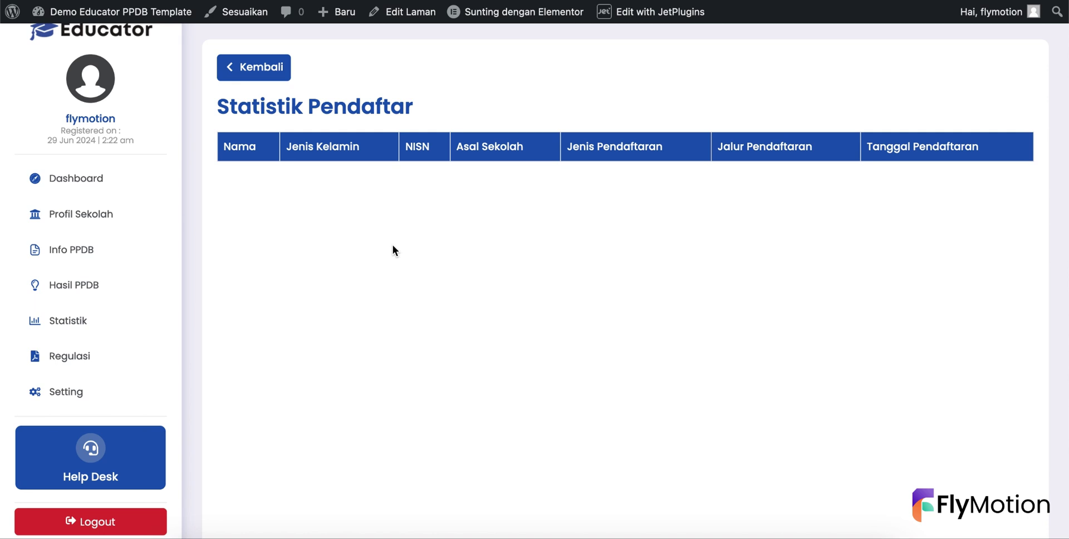
# - On the Regulasi page, expand Persyaratan PPDB and Waktu Pelaksanaan, then switch to the admin dashboard
pyautogui.click(96, 358)
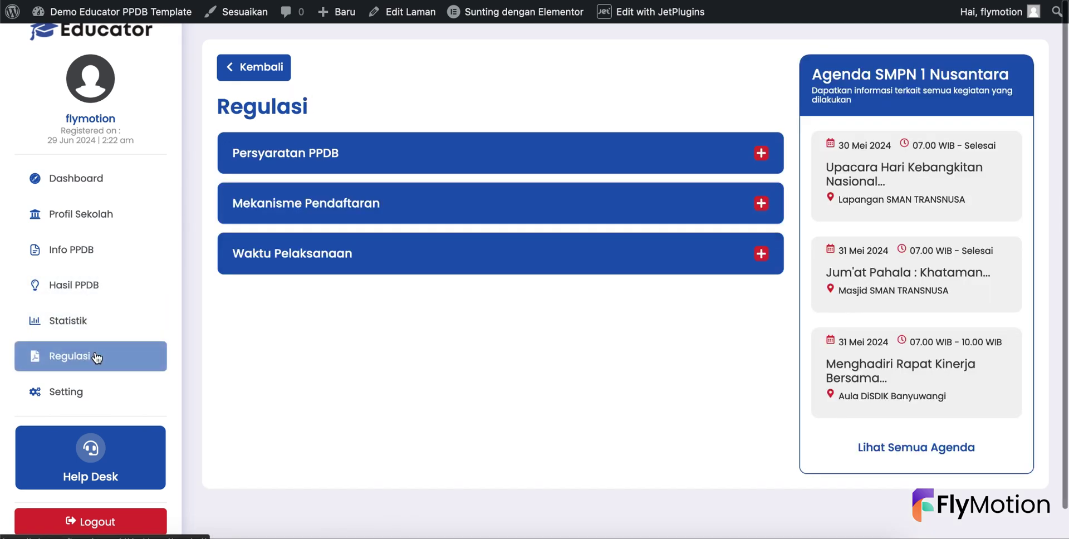
pyautogui.click(285, 162)
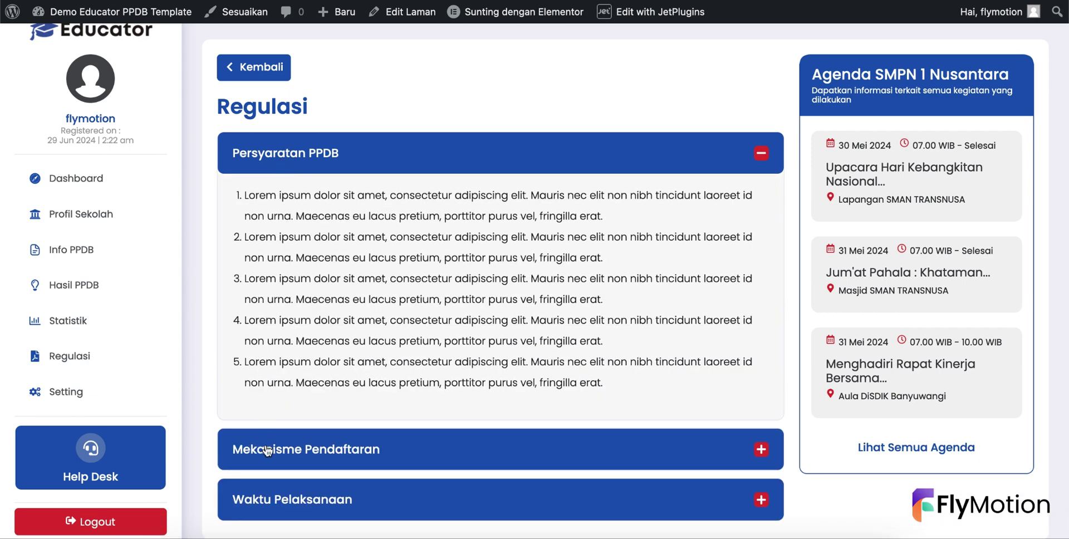
pyautogui.scroll(-1, 267, 451)
pyautogui.click(259, 468)
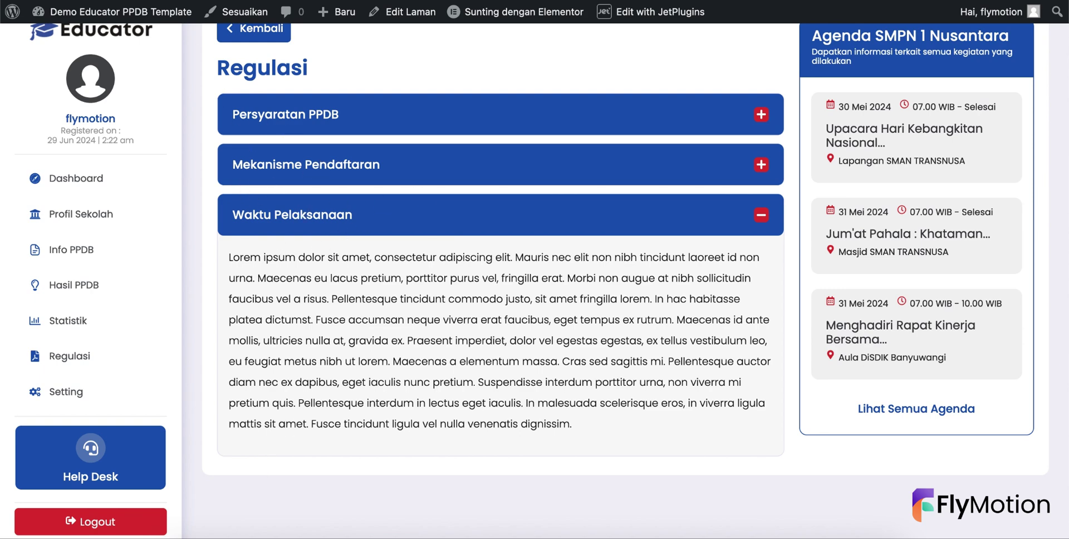
pyautogui.hotkey('ctrl', 'Tab')
pyautogui.scroll(-5, 34, 334)
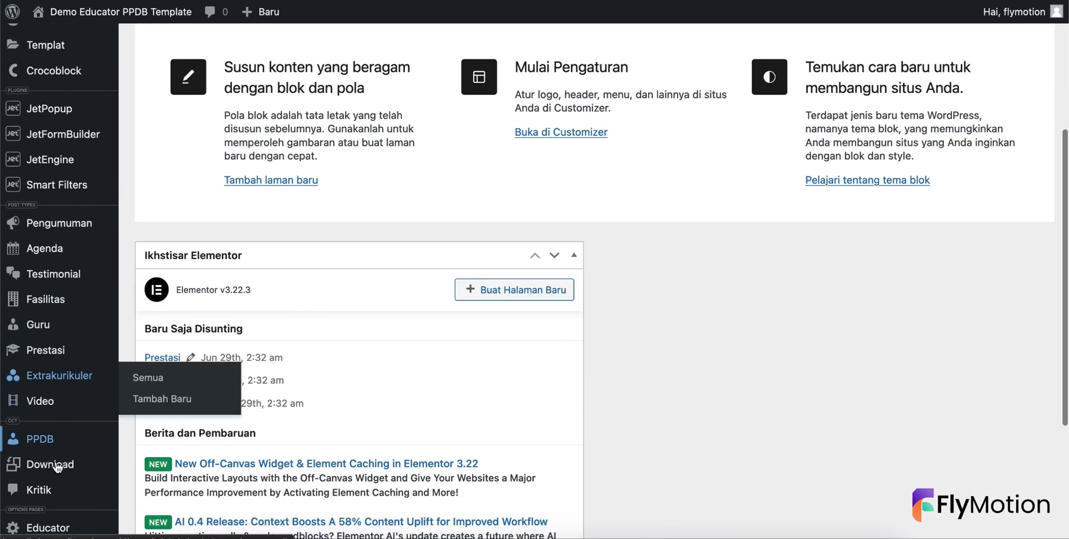
# - Check the Educator PPDB settings for academic year 2024/2025, then return to the Regulasi page
pyautogui.click(47, 432)
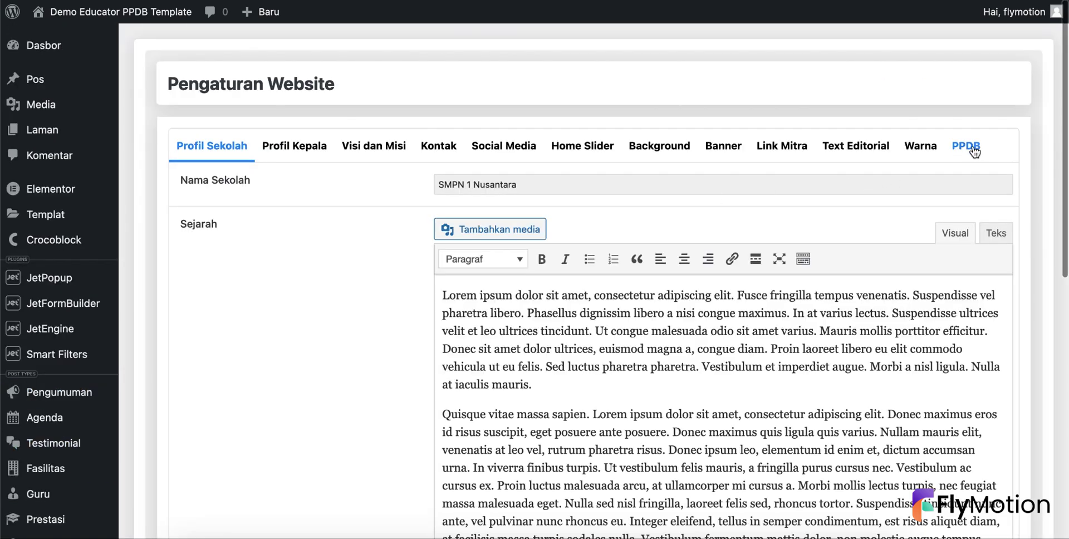
pyautogui.click(967, 148)
pyautogui.scroll(-10, 787, 311)
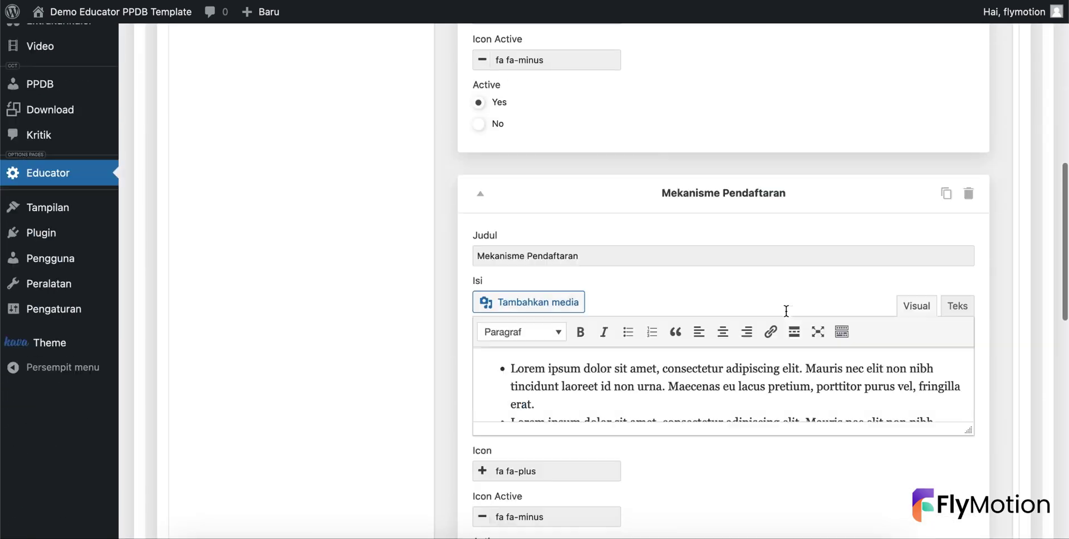
pyautogui.scroll(10, 786, 310)
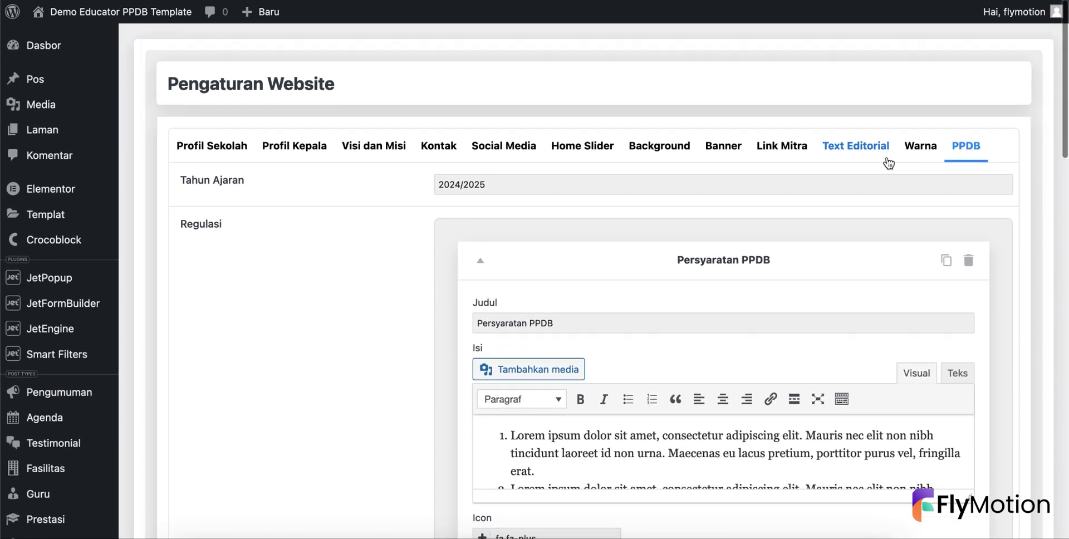
pyautogui.doubleClick(500, 189)
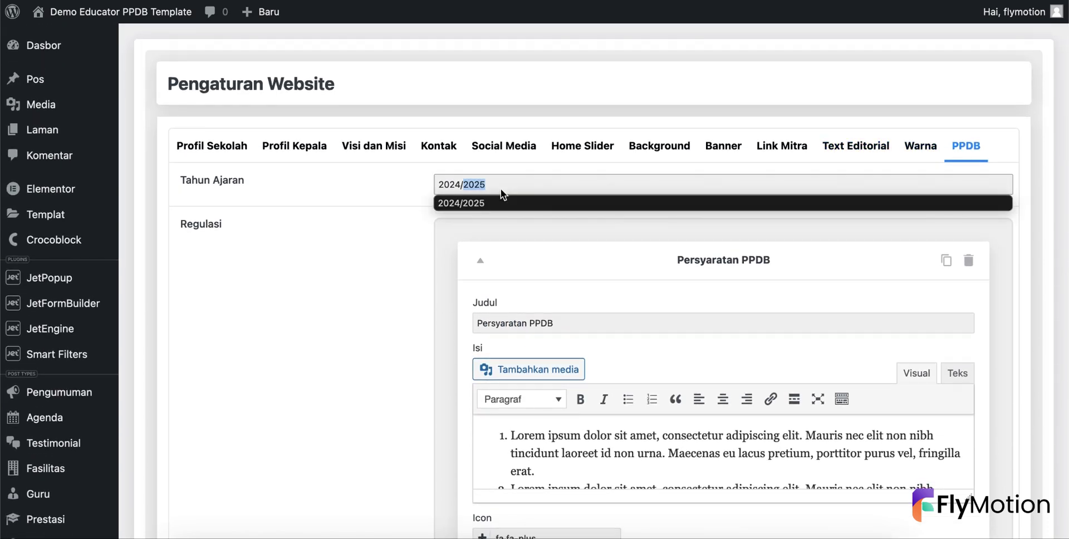
pyautogui.click(388, 201)
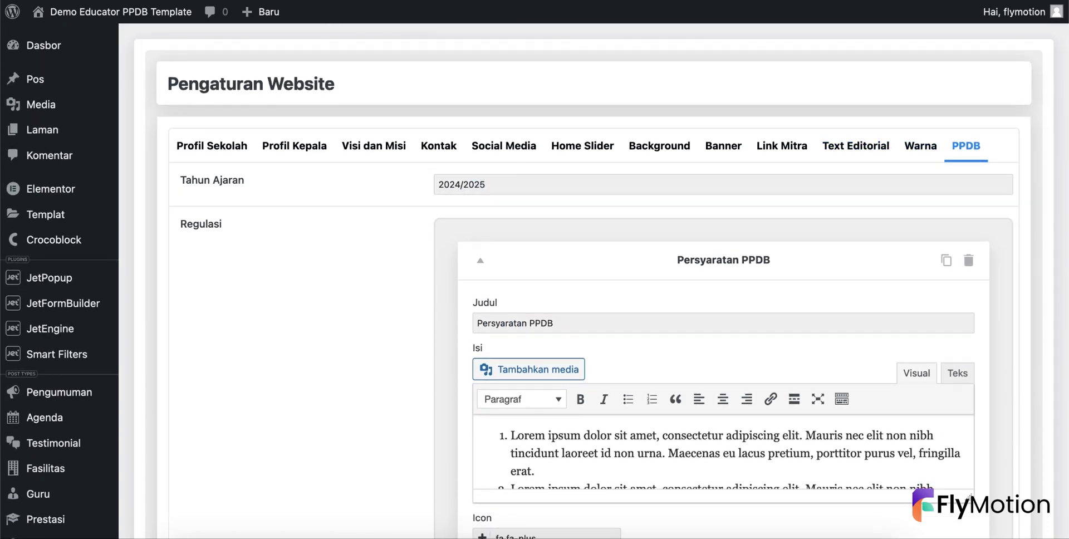
pyautogui.hotkey('ctrl', 'Tab')
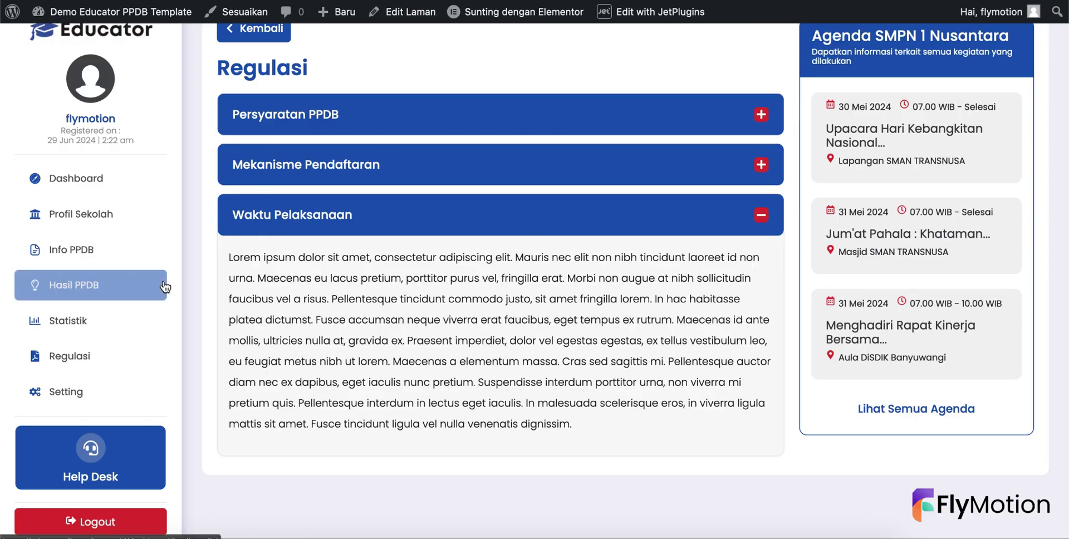
# - Look over the Setting page's new-password field, dismissing Firefox's suggestion, then go back to Dashboard
pyautogui.click(92, 391)
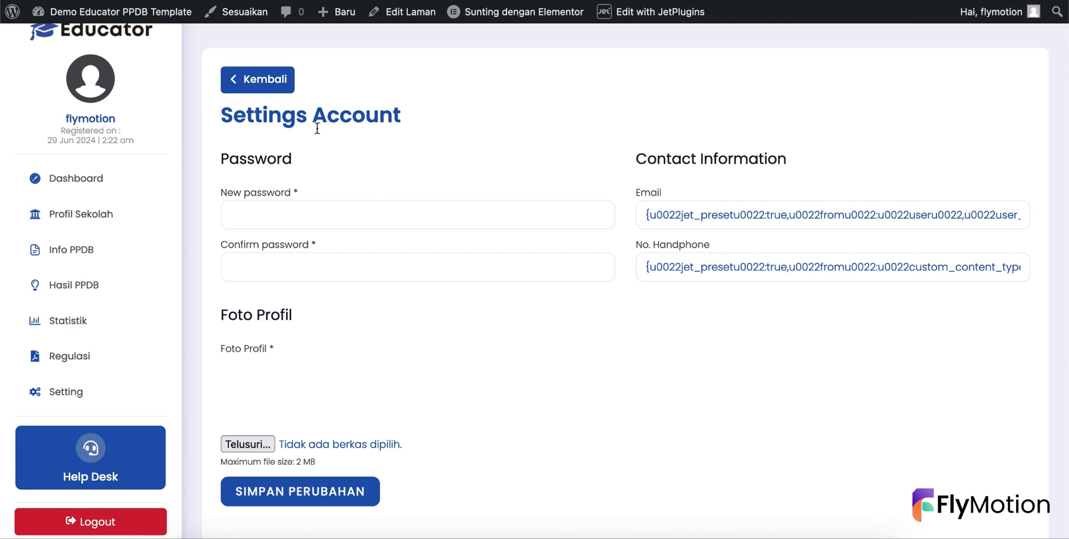
pyautogui.click(296, 217)
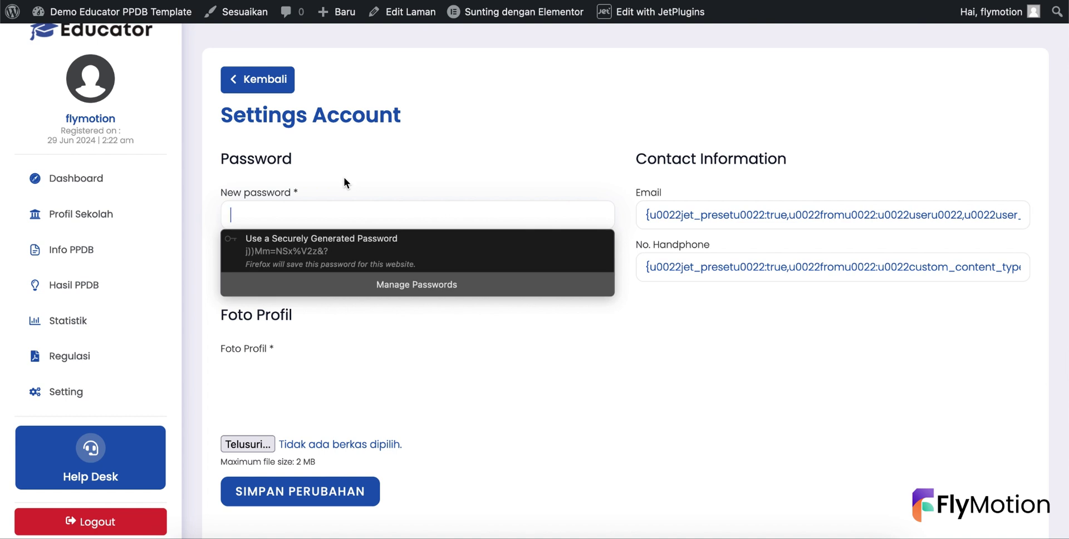
pyautogui.click(383, 152)
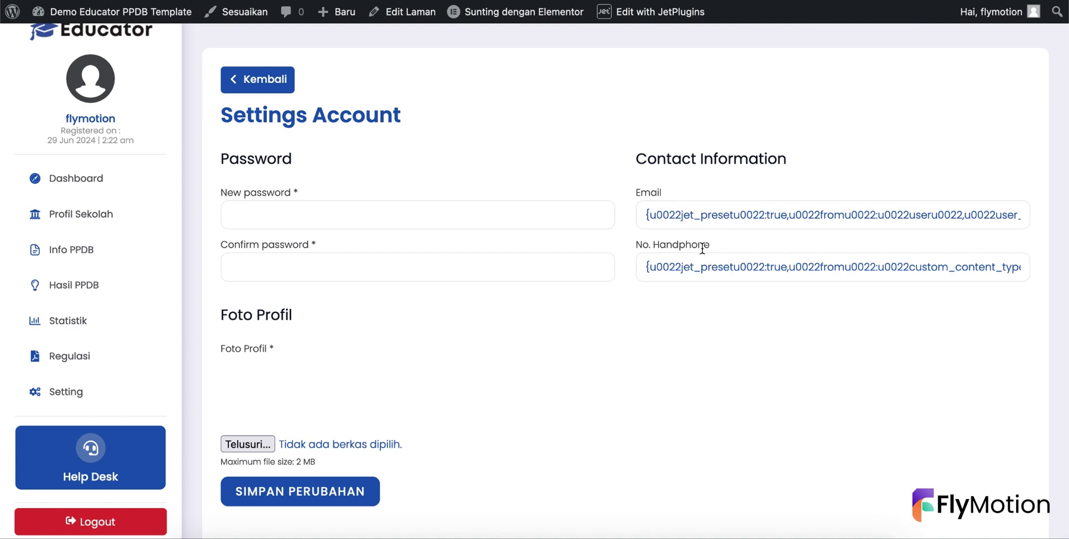
pyautogui.click(39, 179)
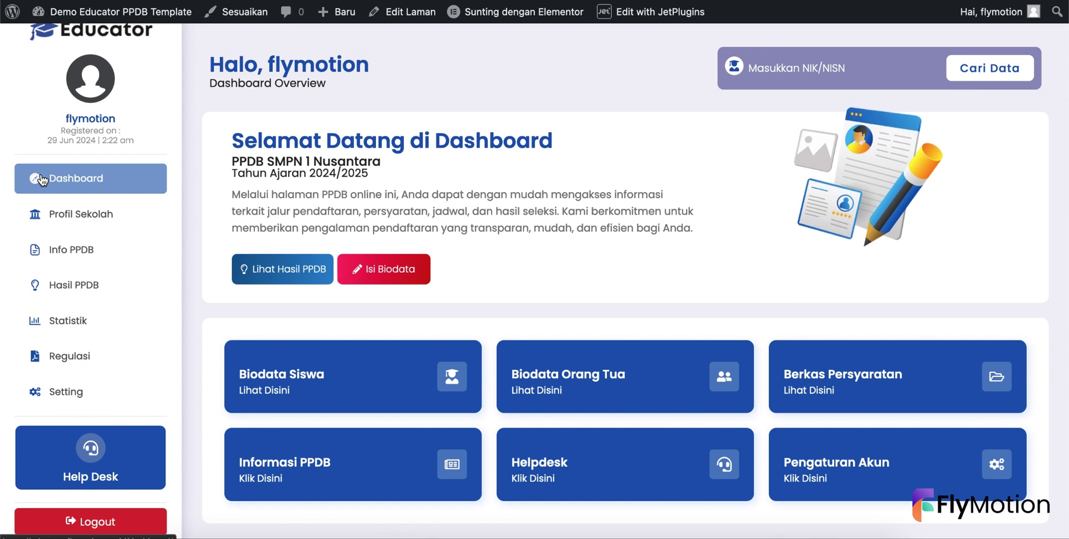
# - Open the admin PPDB registrations list, which shows no registrants yet
pyautogui.scroll(-1, 359, 220)
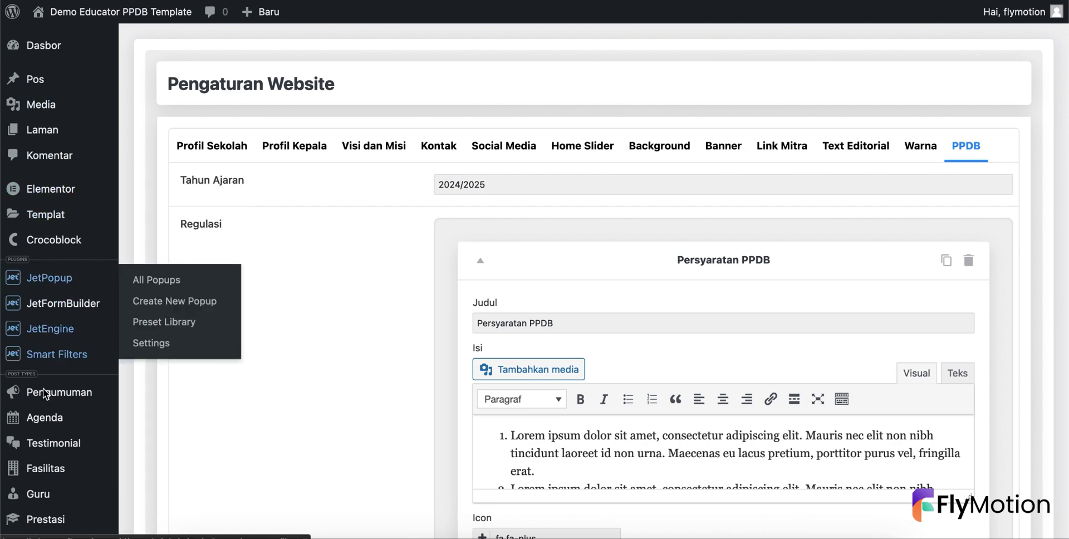
pyautogui.scroll(-5, 42, 389)
pyautogui.click(48, 325)
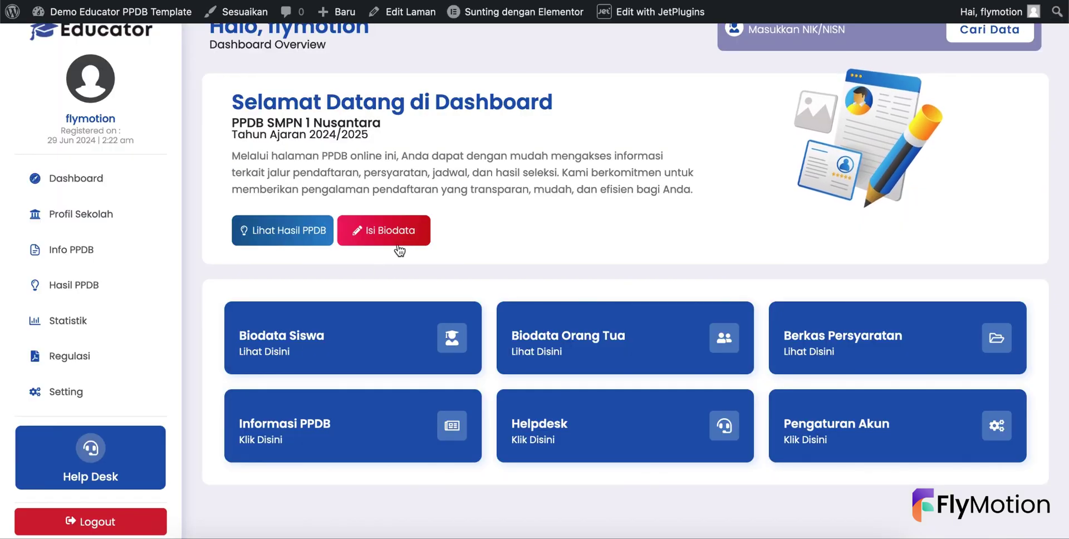
pyautogui.click(840, 426)
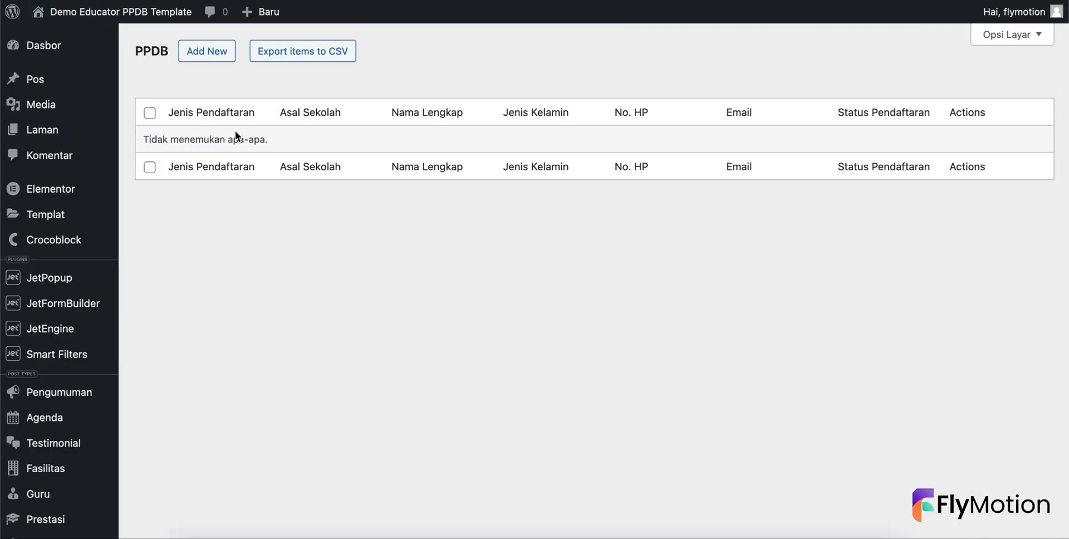
# - Open Form Register in the JetFormBuilder editor to inspect its fields, then return to Forms
pyautogui.click(59, 308)
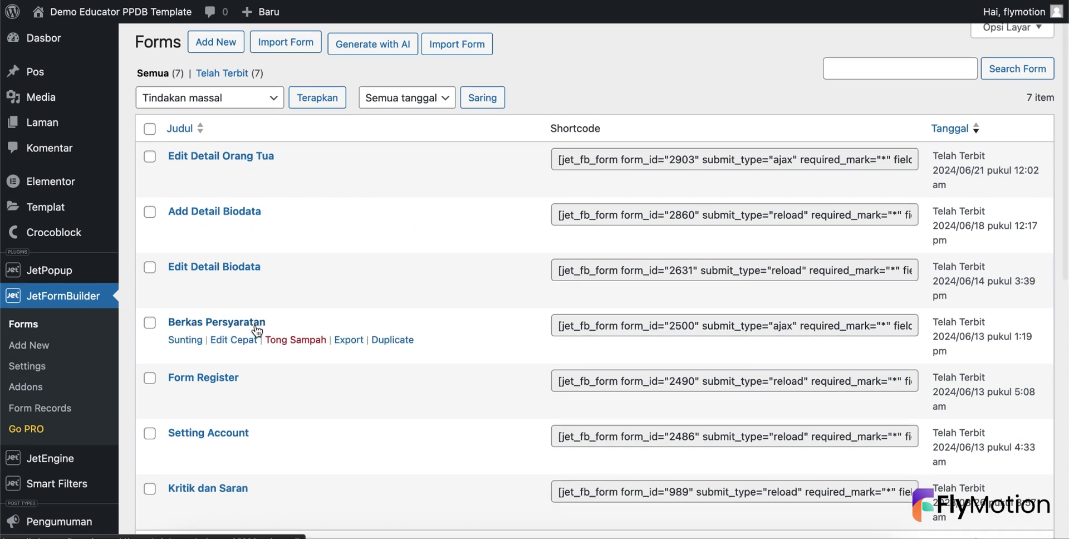
pyautogui.scroll(-3, 240, 234)
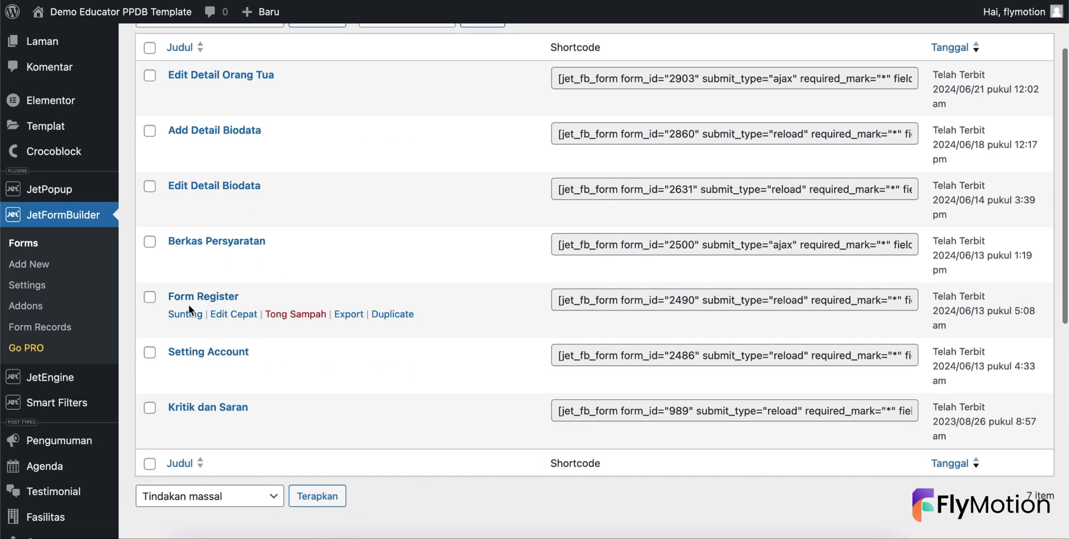
pyautogui.click(186, 313)
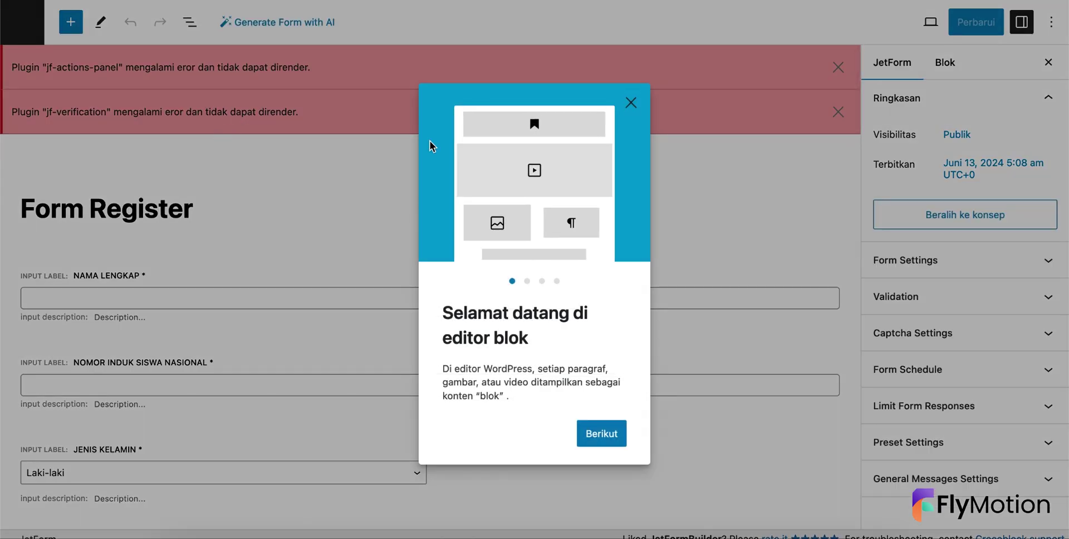
pyautogui.click(629, 104)
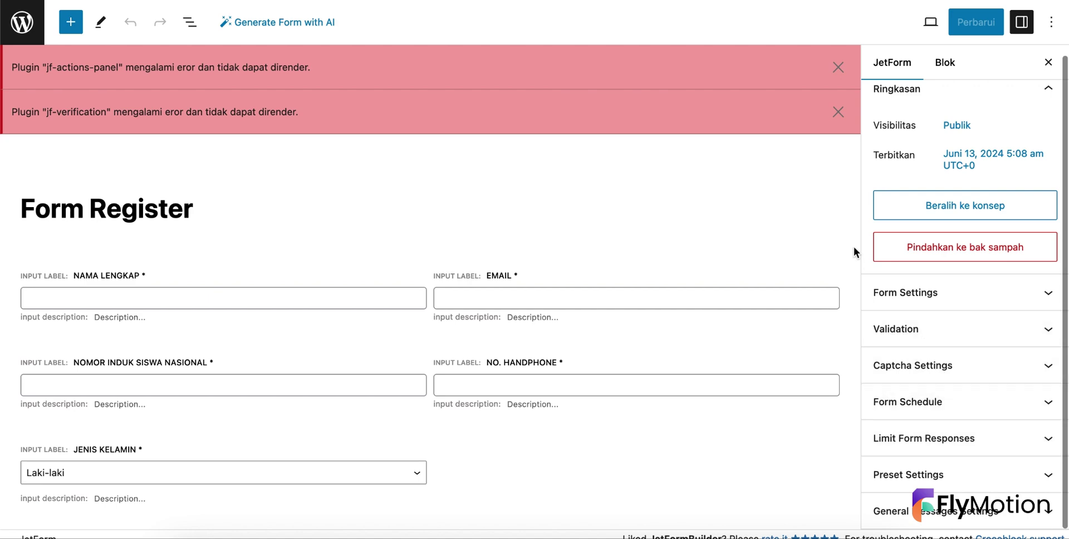
pyautogui.click(8, 24)
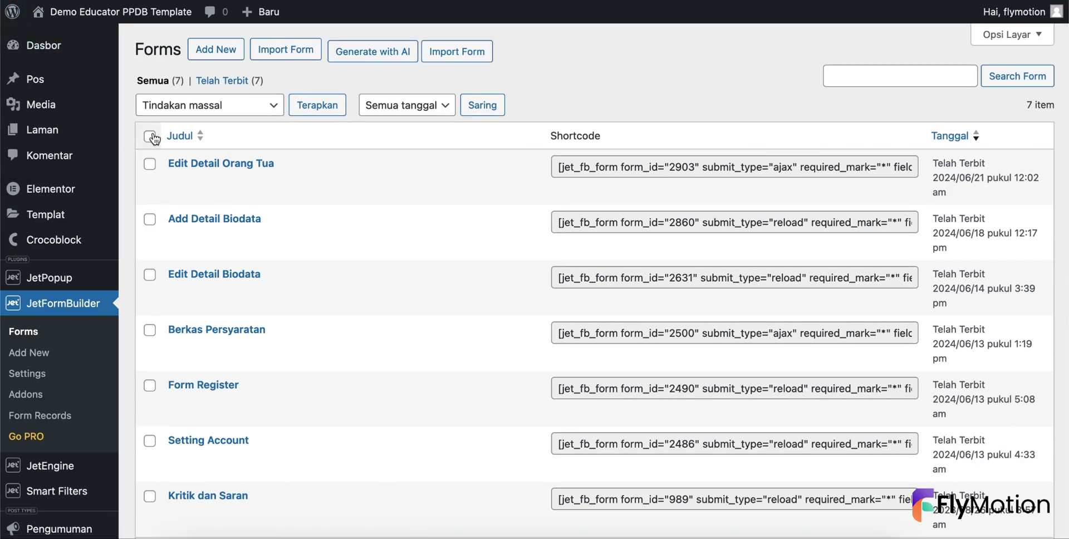
# - Bulk-move the six old PPDB forms to the trash, keeping Kritik dan Saran
pyautogui.click(149, 135)
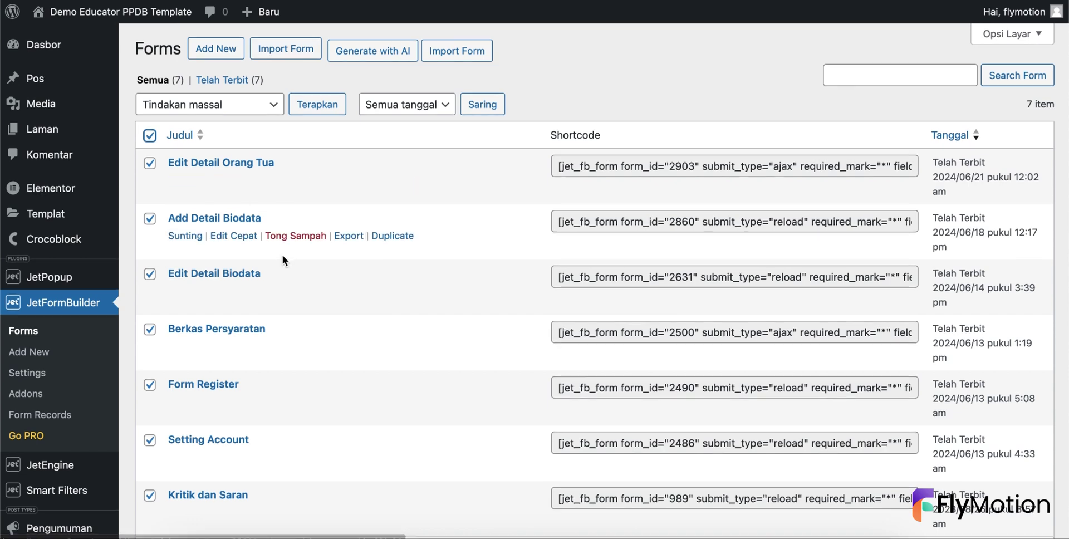
pyautogui.scroll(-2, 282, 255)
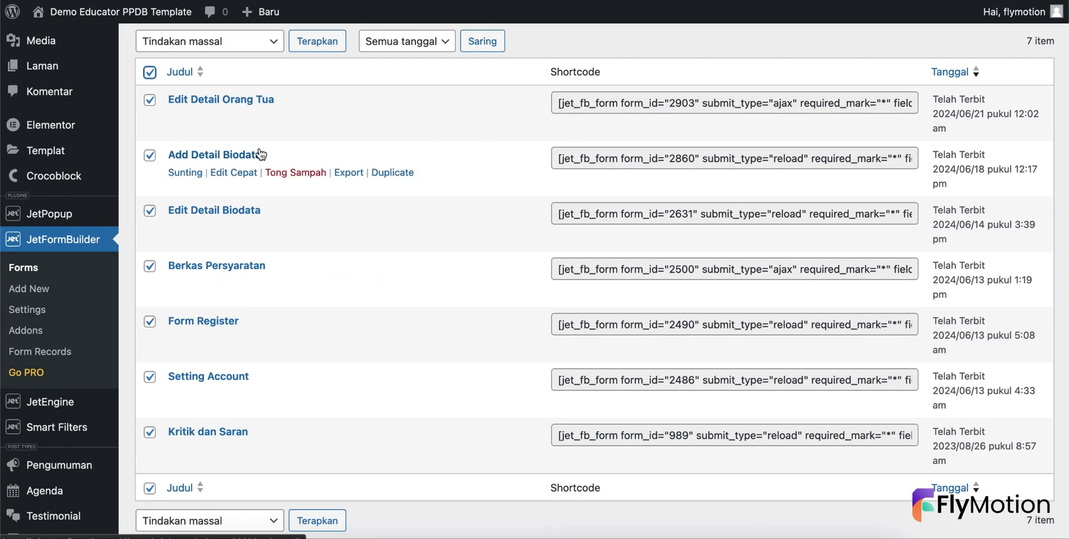
pyautogui.scroll(-2, 251, 241)
pyautogui.scroll(5, 251, 241)
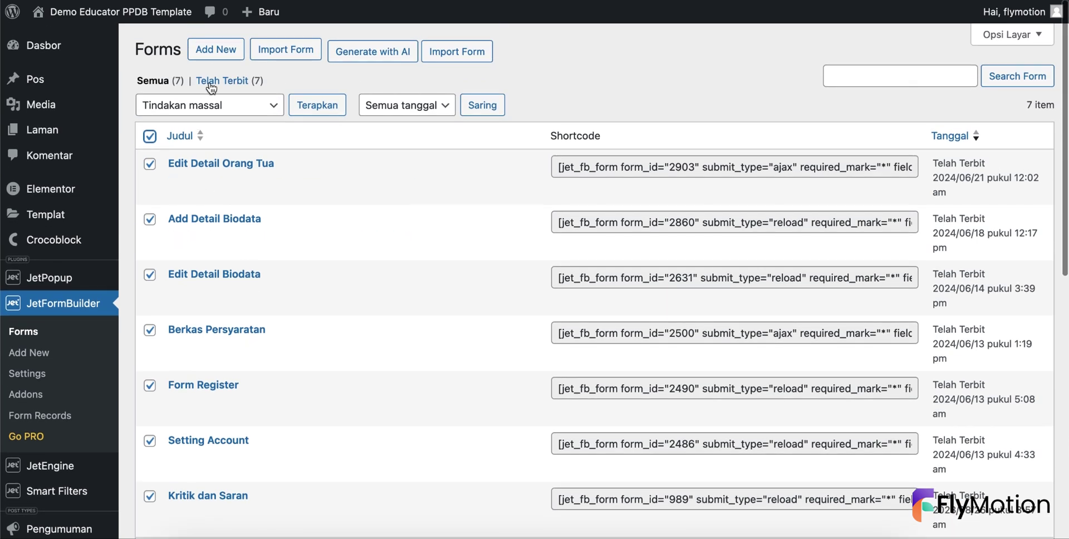
pyautogui.scroll(-2, 219, 243)
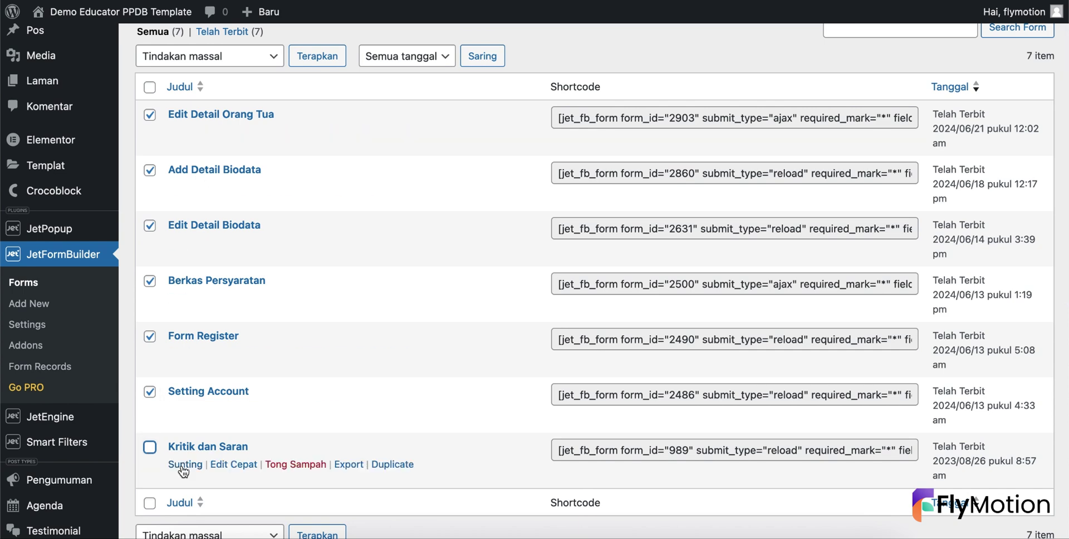
pyautogui.click(181, 57)
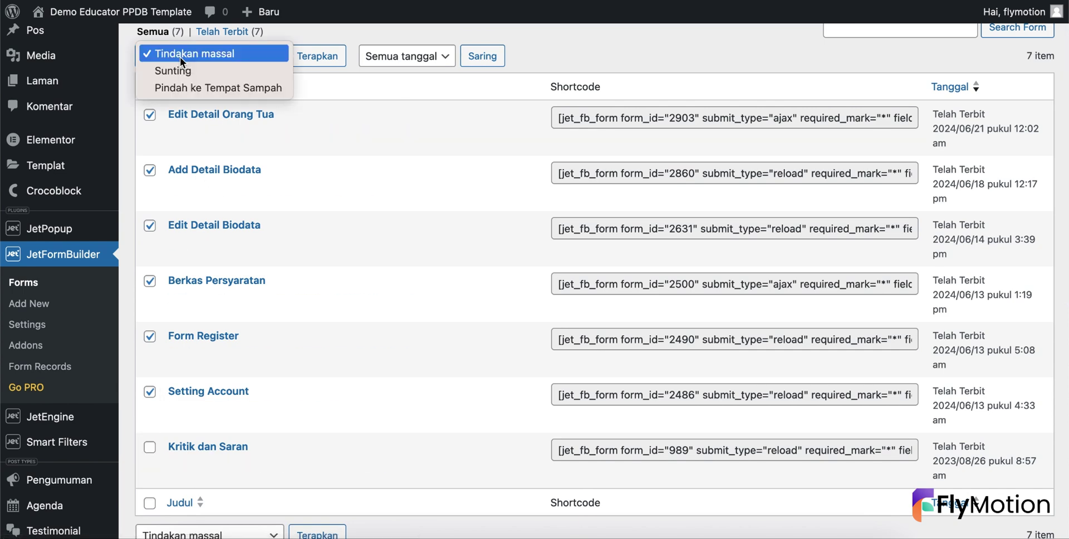
pyautogui.click(196, 86)
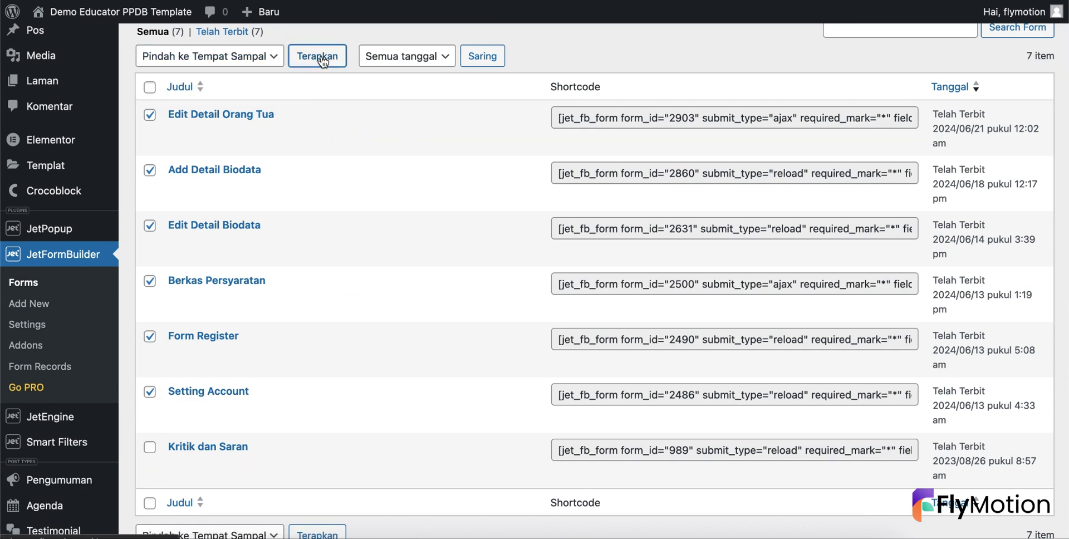
pyautogui.click(317, 56)
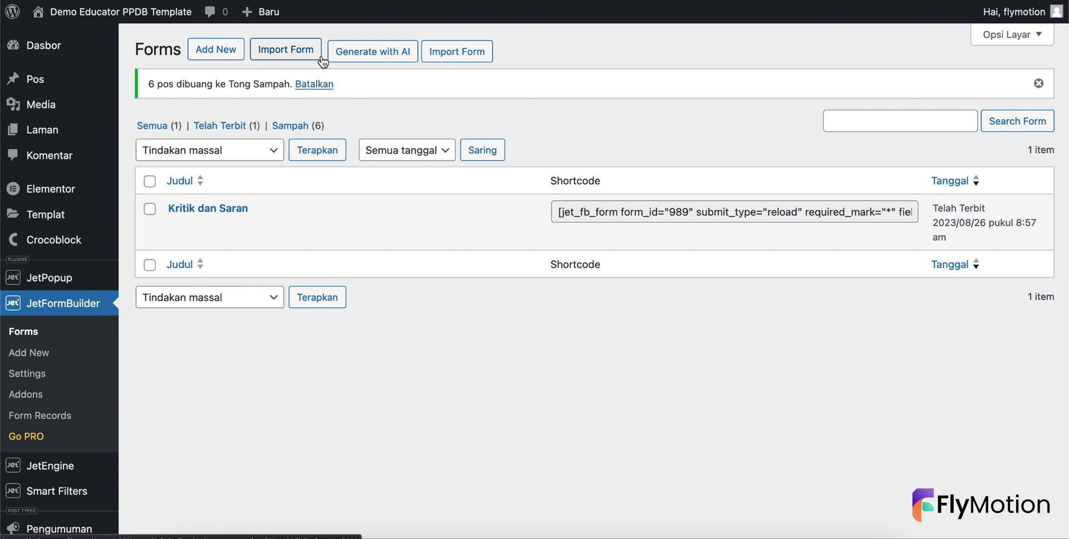
# - Permanently empty the forms trash and bring up the Import Form panel
pyautogui.click(307, 127)
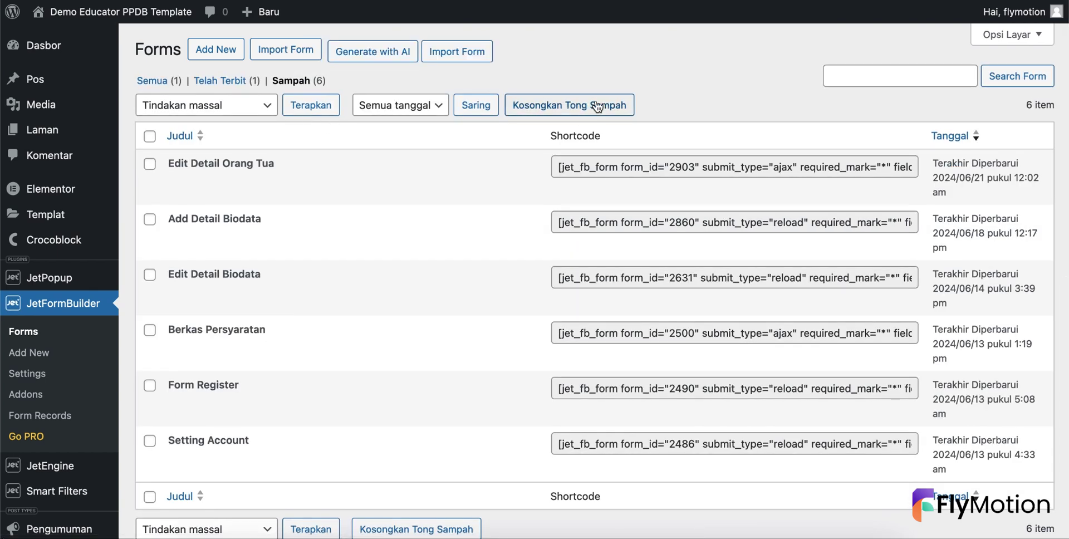
pyautogui.click(597, 106)
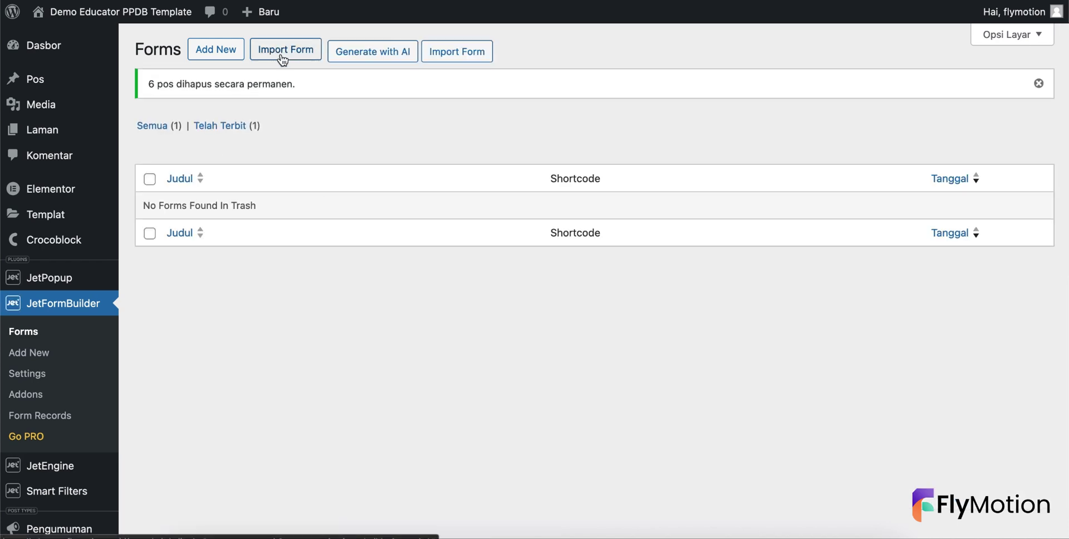
pyautogui.click(283, 56)
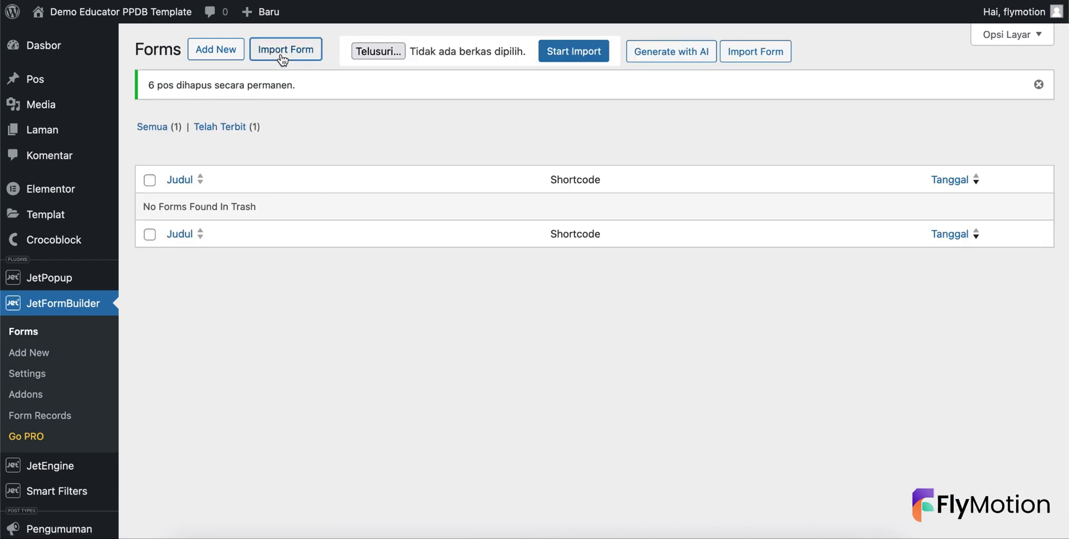
# - Import form-register.json as Form Register and return to the Forms list
pyautogui.click(376, 51)
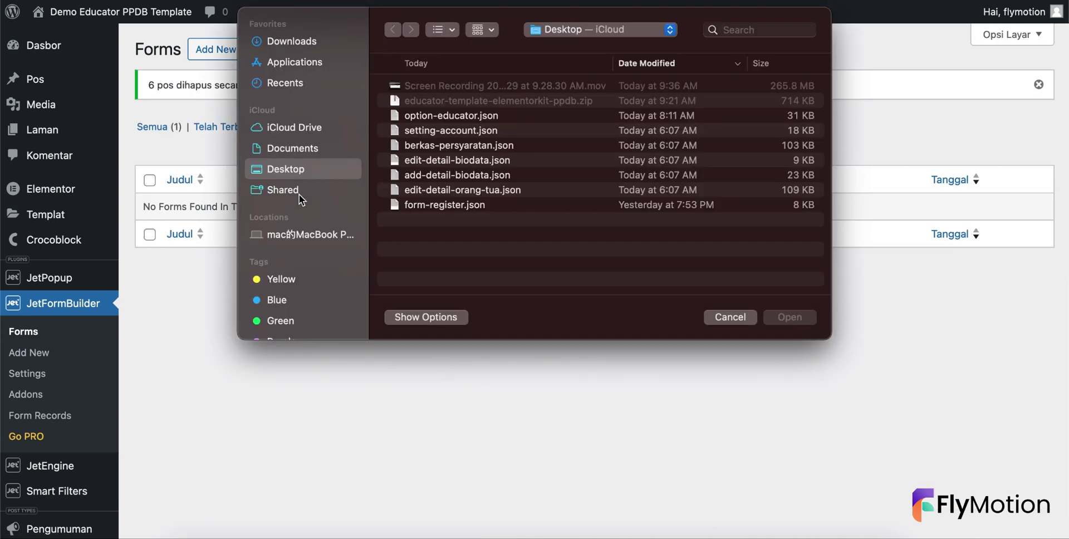
pyautogui.click(429, 202)
pyautogui.click(789, 317)
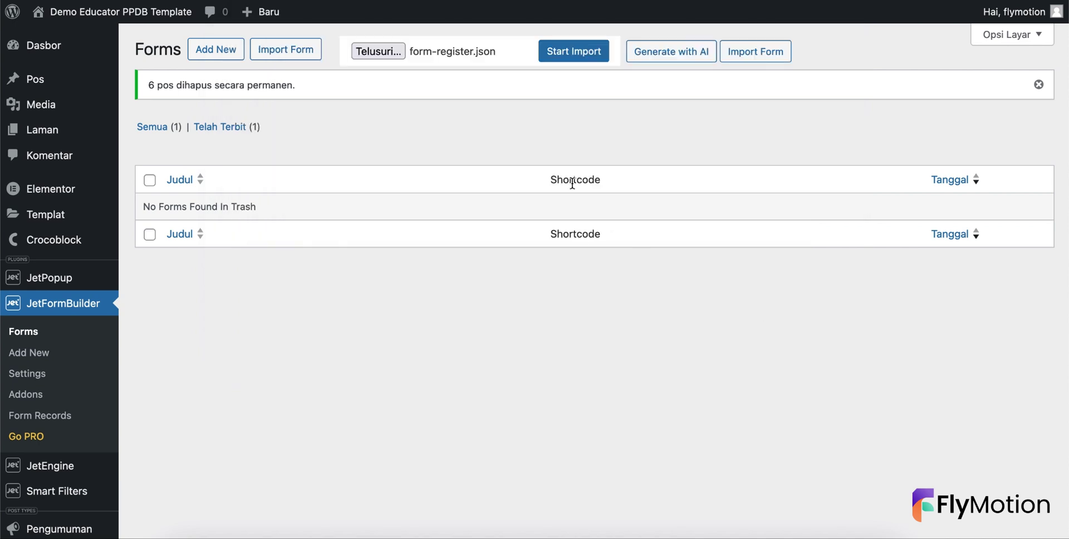
pyautogui.click(578, 53)
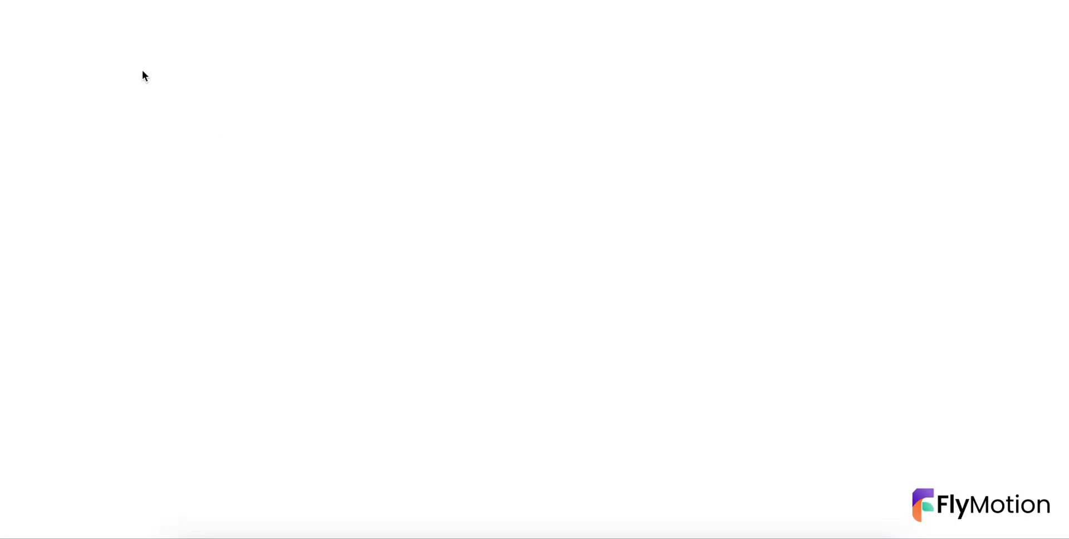
pyautogui.click(25, 27)
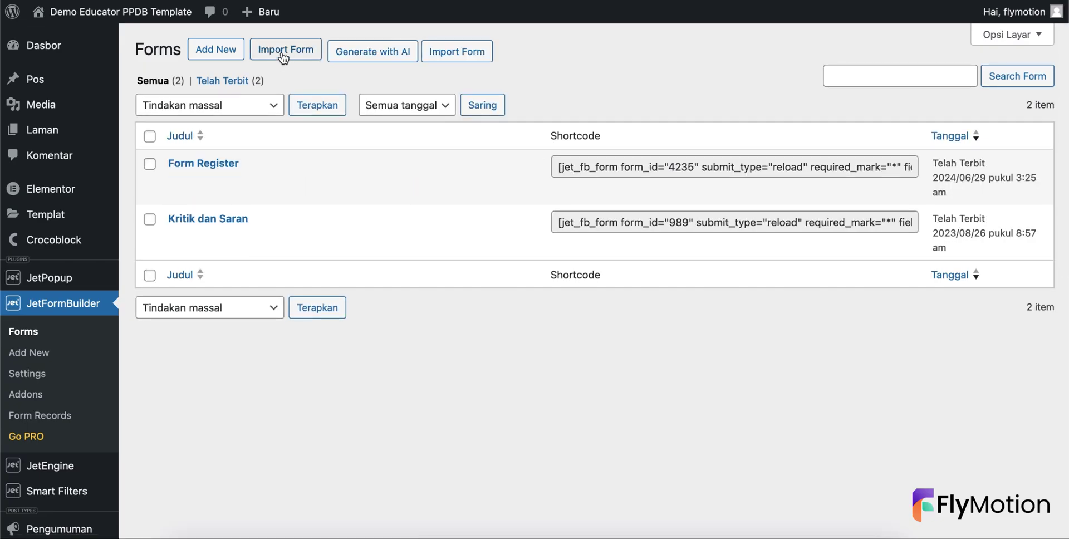
# - Import edit-detail-orang-tua.json as the Edit Detail Orang Tua form
pyautogui.click(286, 49)
pyautogui.click(391, 51)
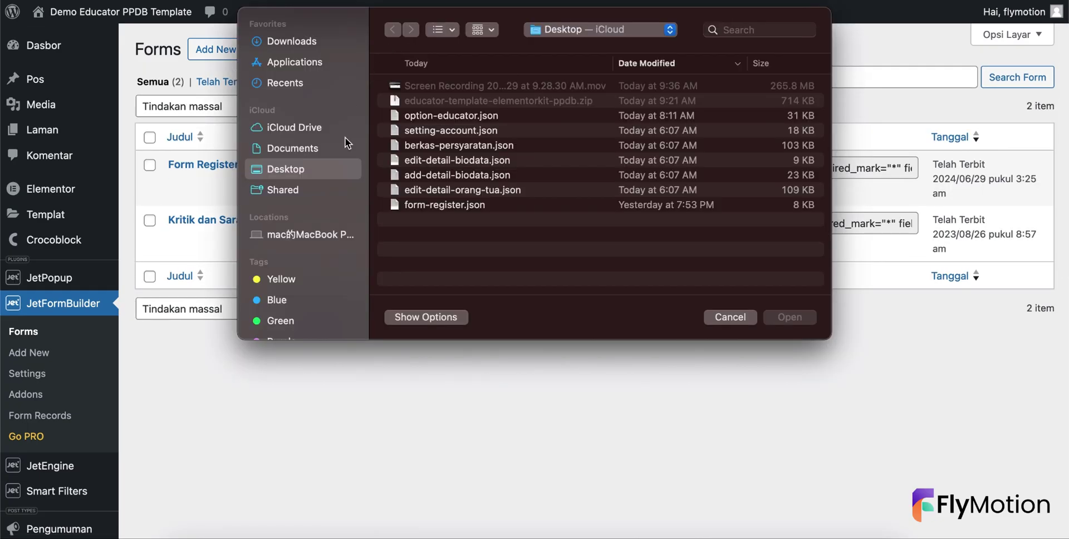
pyautogui.click(470, 190)
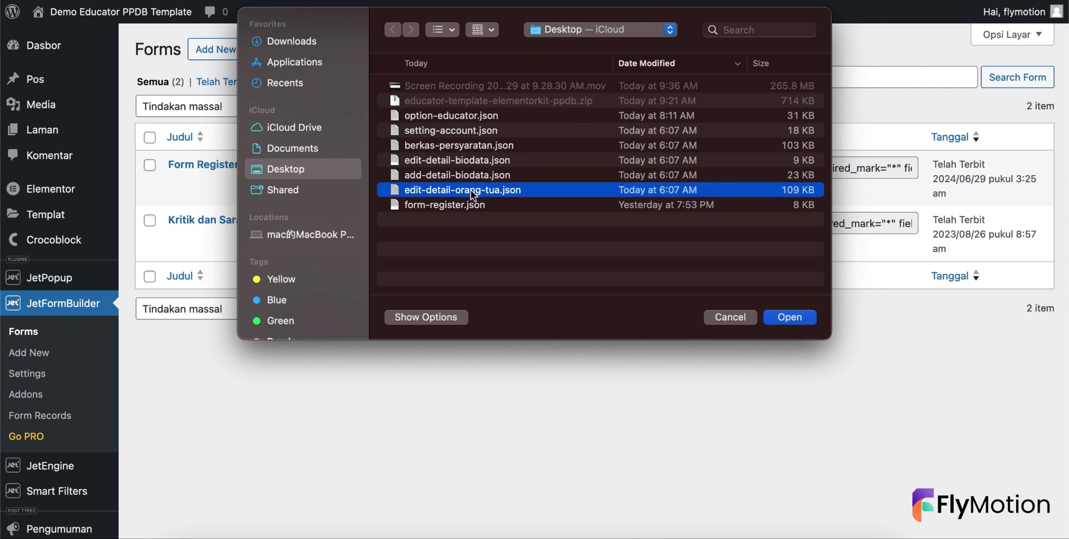
pyautogui.click(789, 318)
pyautogui.click(539, 53)
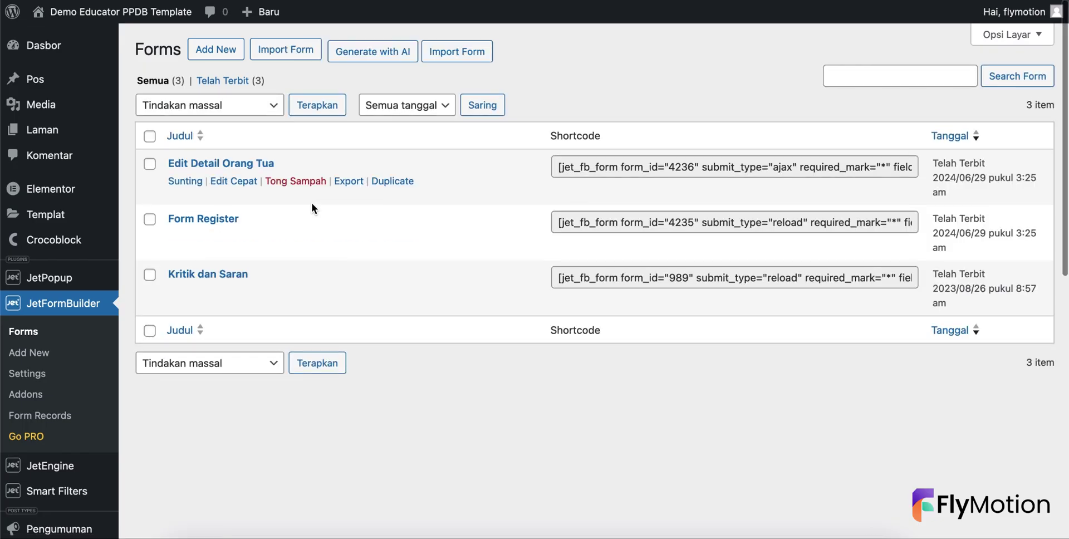
# - Import add-detail-biodata.json as the Add Detail Biodata form and return to Forms
pyautogui.click(287, 50)
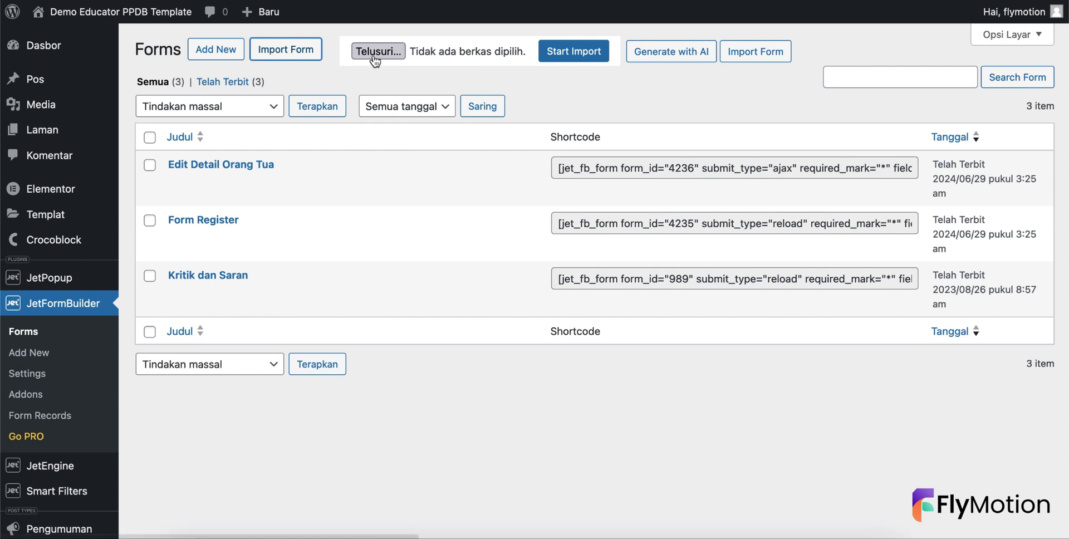
pyautogui.click(370, 51)
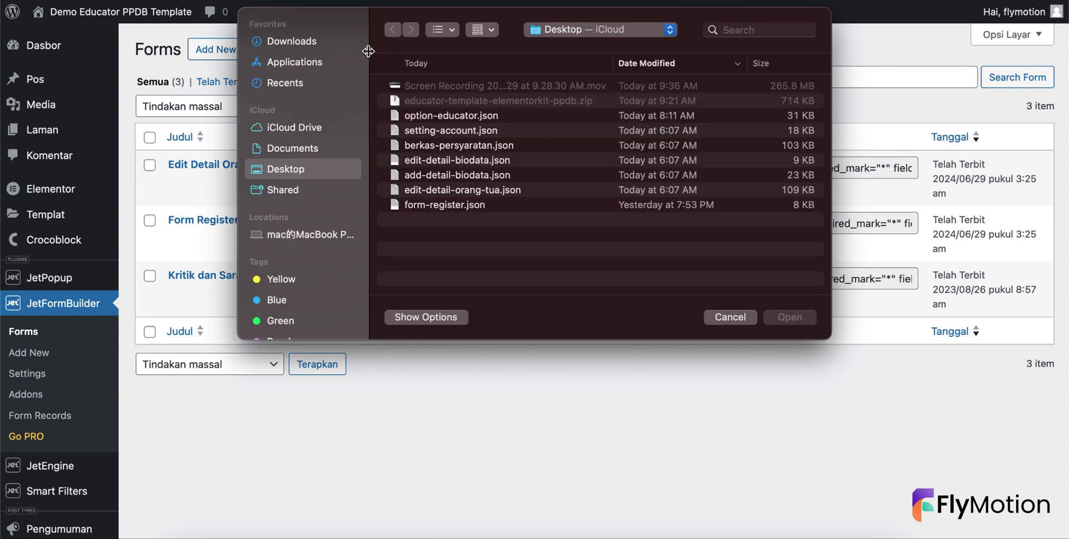
pyautogui.click(428, 175)
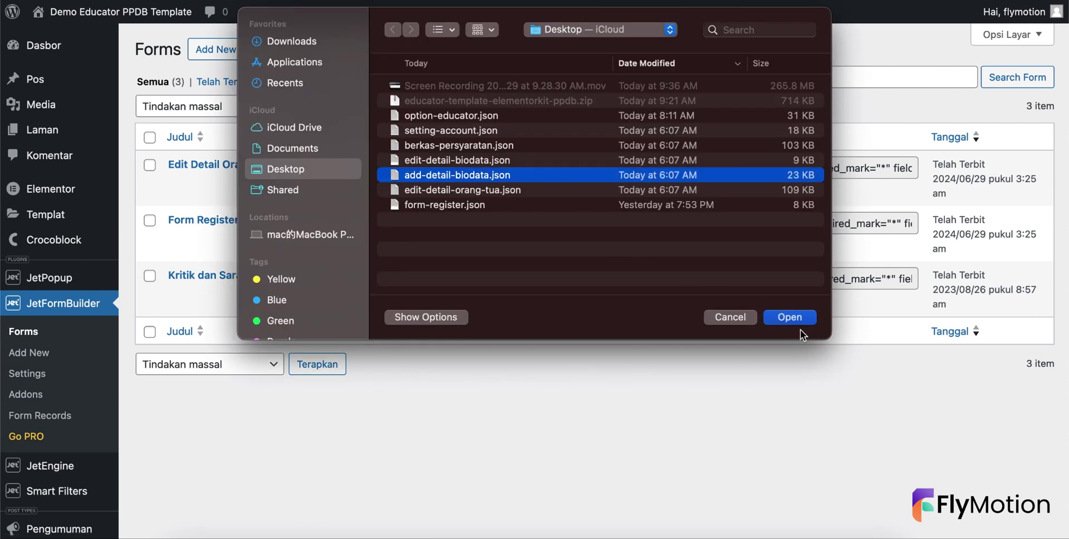
pyautogui.click(777, 321)
pyautogui.click(565, 61)
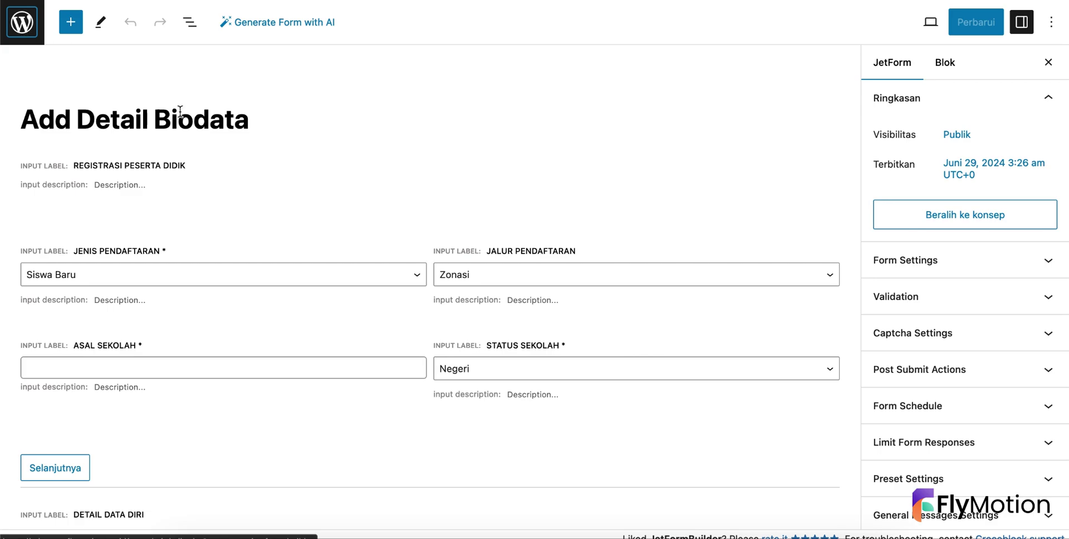
pyautogui.click(22, 22)
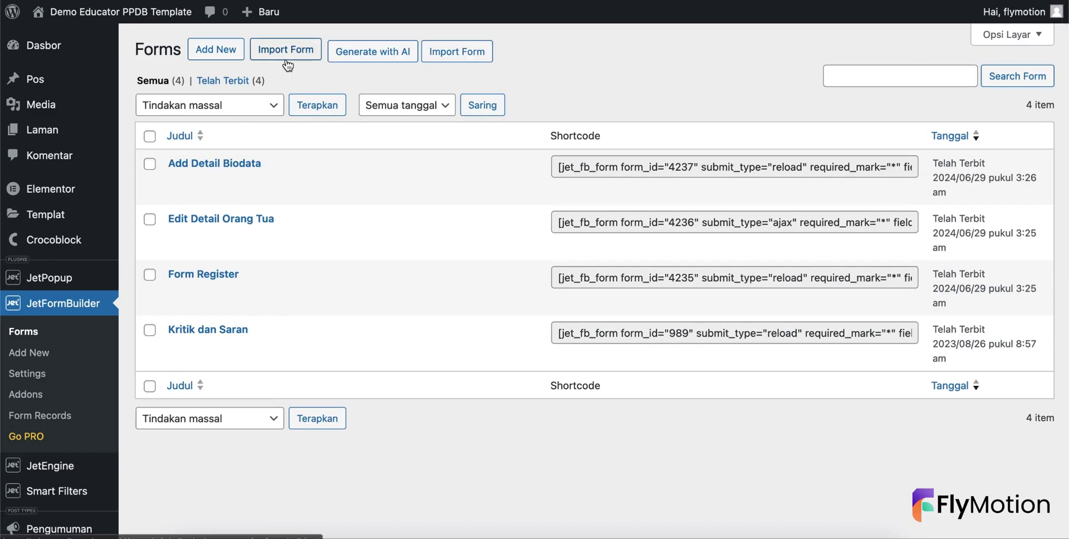
# - Import edit-detail-biodata.json as the Edit Detail Biodata form
pyautogui.click(286, 61)
pyautogui.click(371, 51)
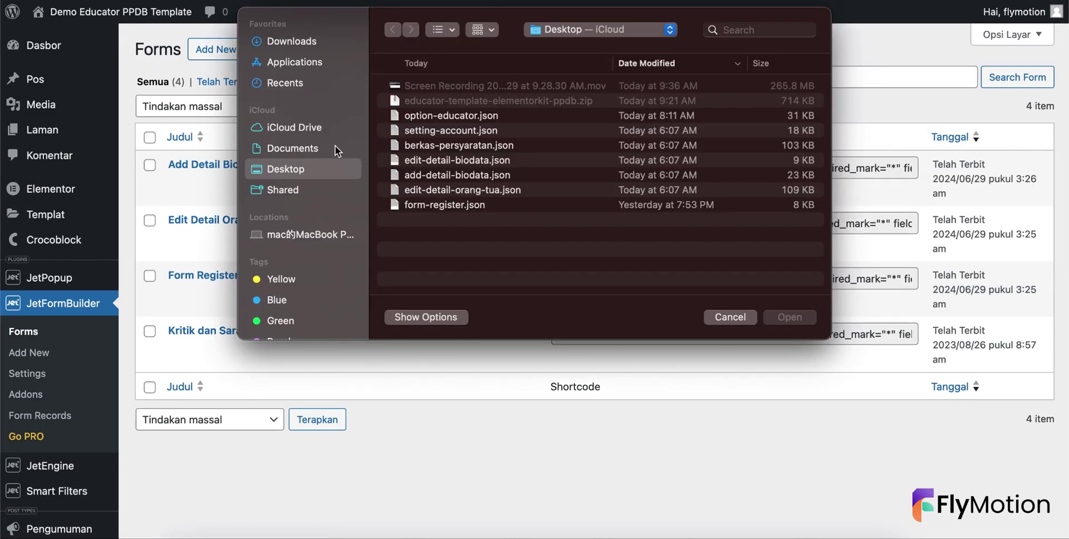
pyautogui.click(450, 159)
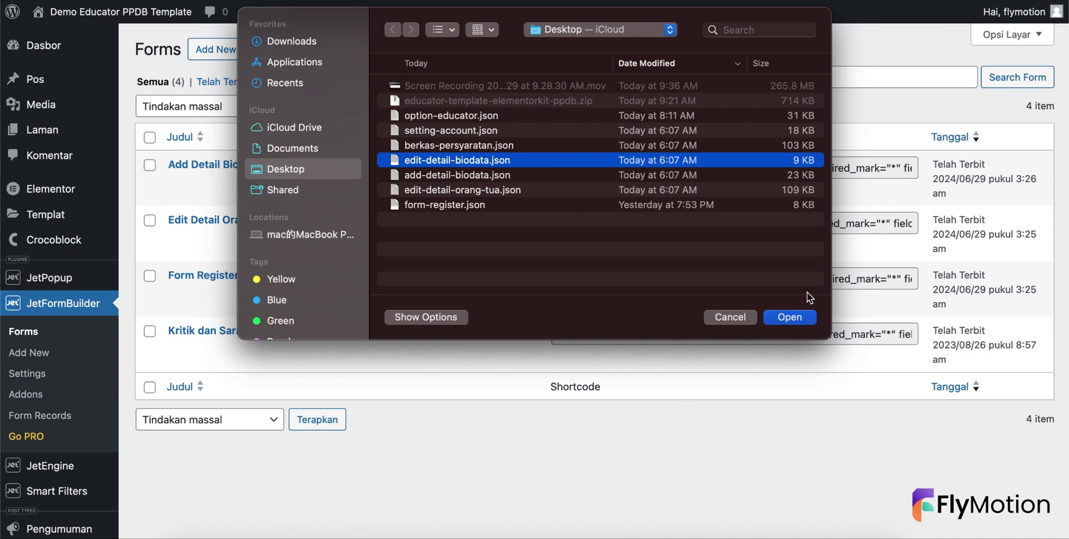
pyautogui.click(790, 317)
pyautogui.click(574, 51)
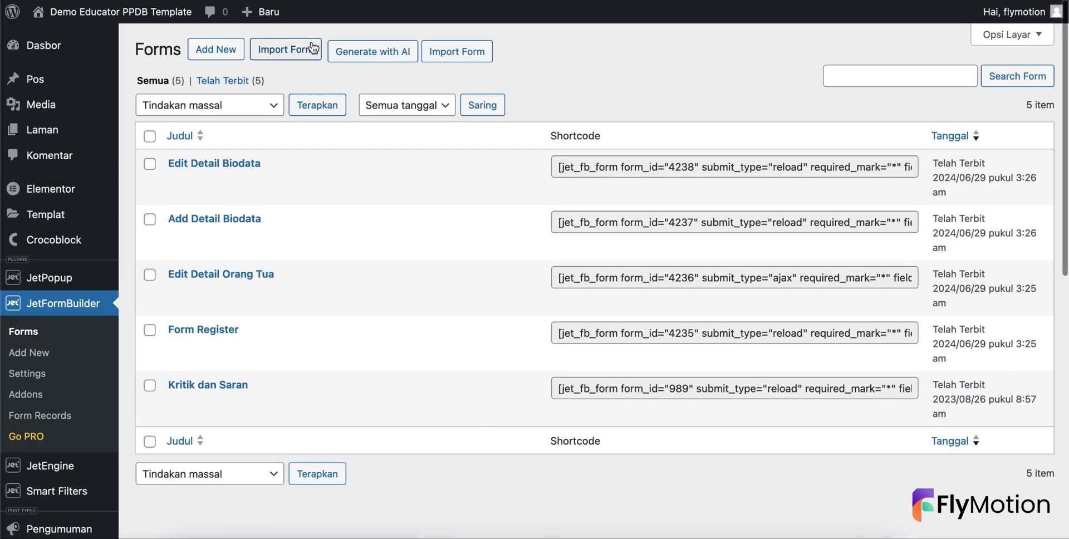
# - Import berkas-persyaratan.json as the Berkas Persyaratan form
pyautogui.click(303, 51)
pyautogui.click(400, 51)
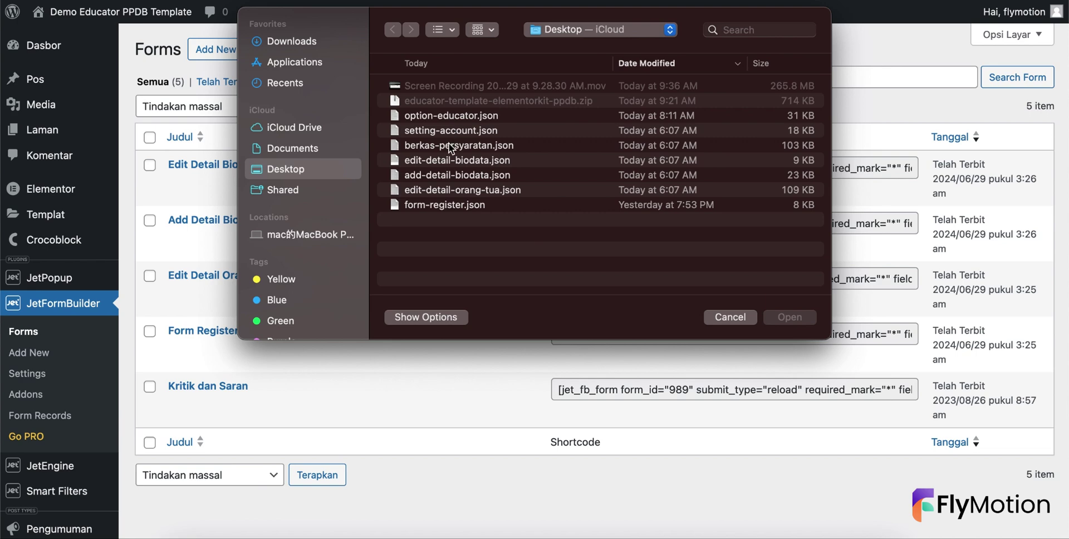
pyautogui.click(449, 144)
pyautogui.click(789, 317)
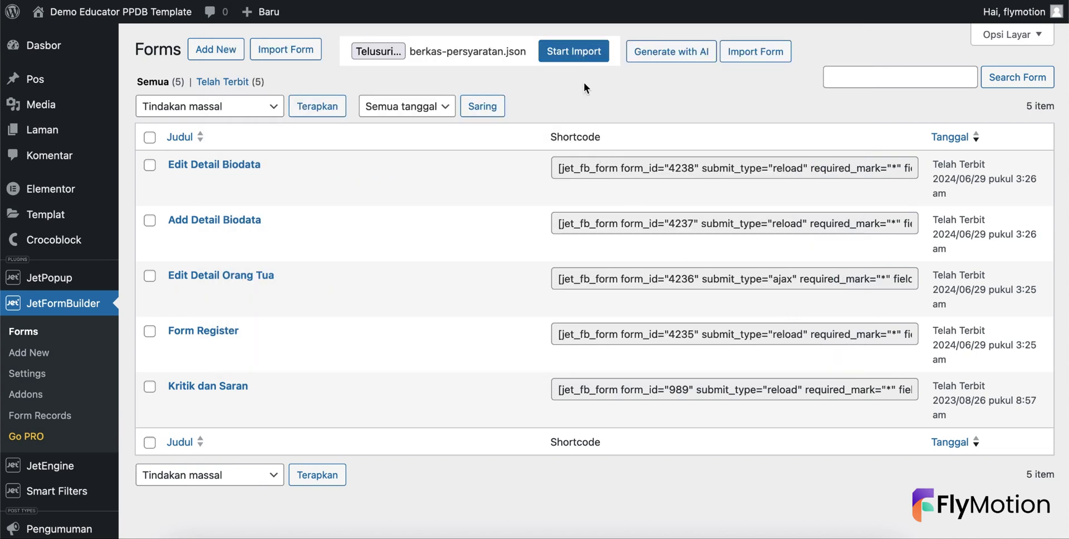
pyautogui.click(574, 52)
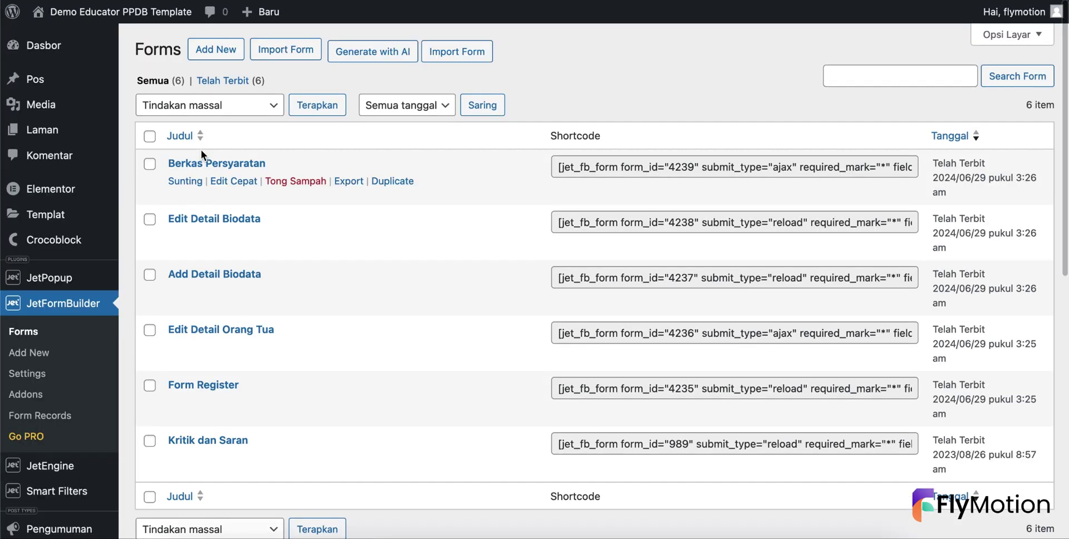
# - Import setting-account.json as the Setting Account form
pyautogui.click(273, 59)
pyautogui.click(375, 51)
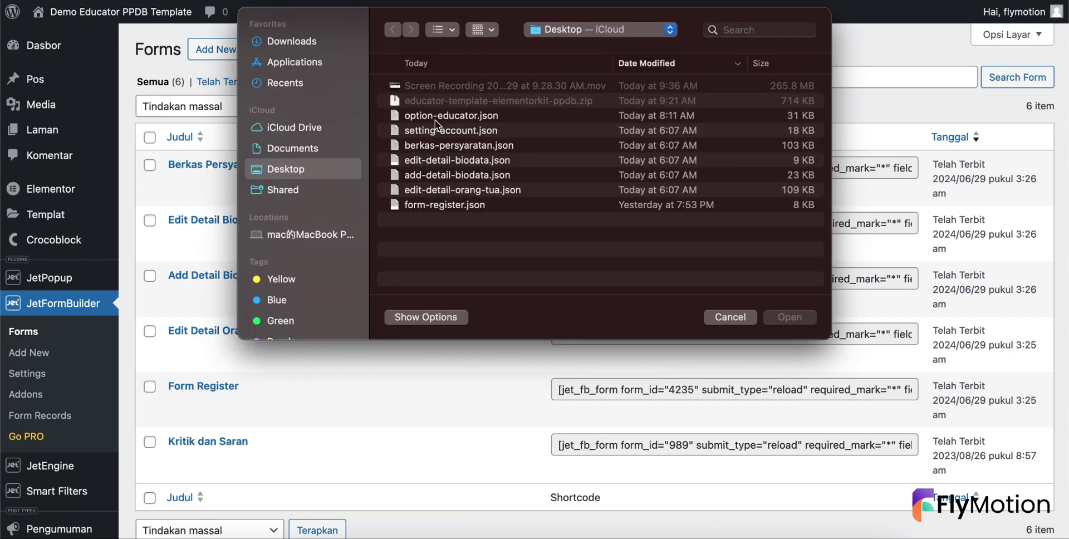
pyautogui.click(449, 127)
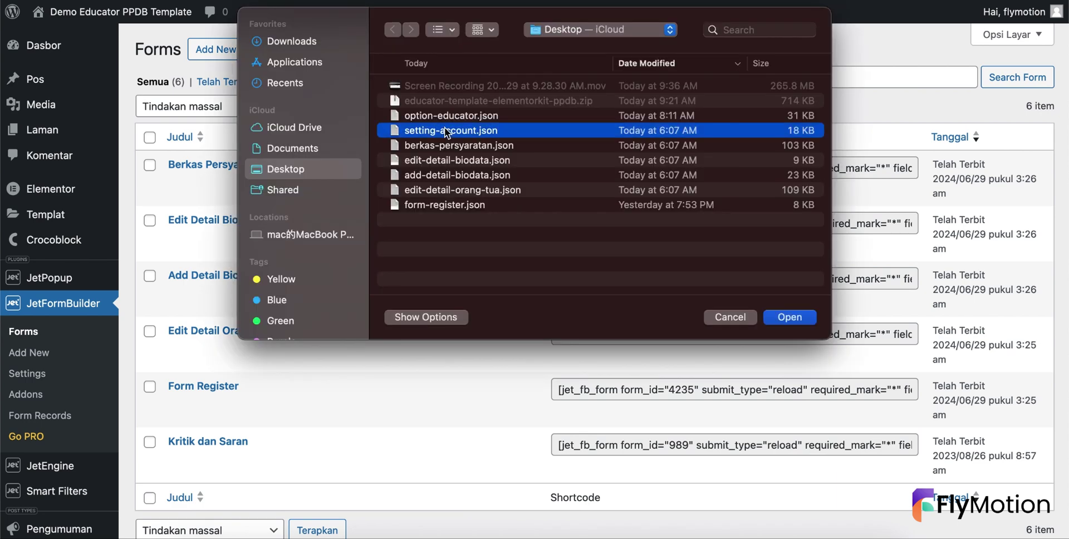
pyautogui.click(777, 316)
pyautogui.click(592, 49)
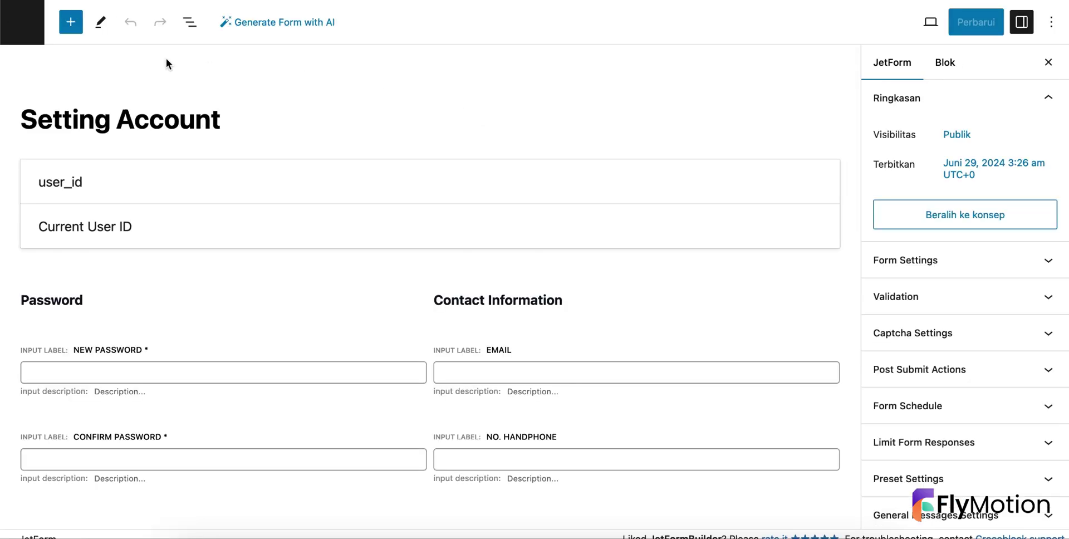
# - Reload the front-end Settings Account page, which now reads 'Please select form to show'
pyautogui.click(22, 22)
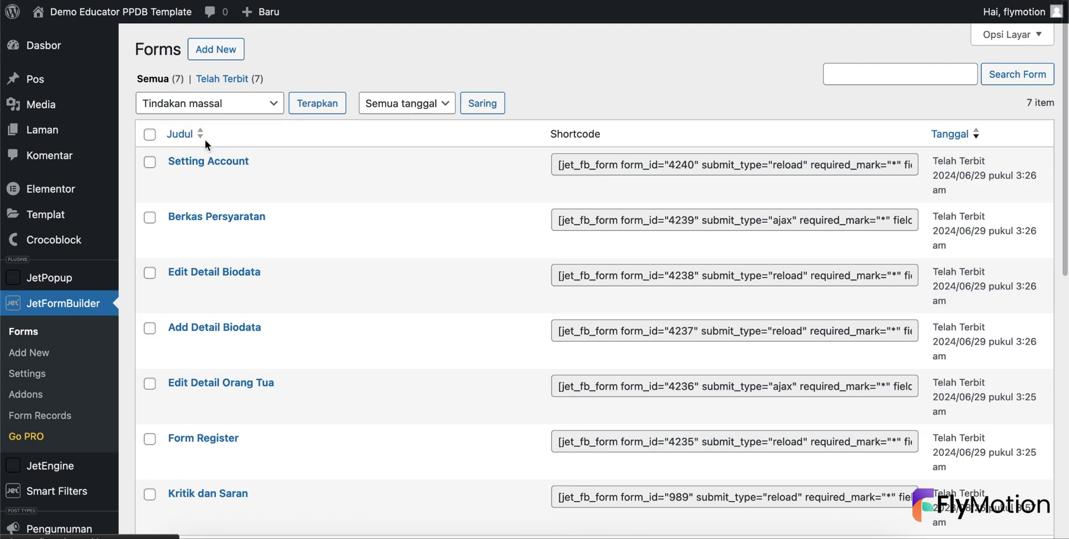
pyautogui.scroll(-4, 206, 142)
pyautogui.scroll(3, 207, 146)
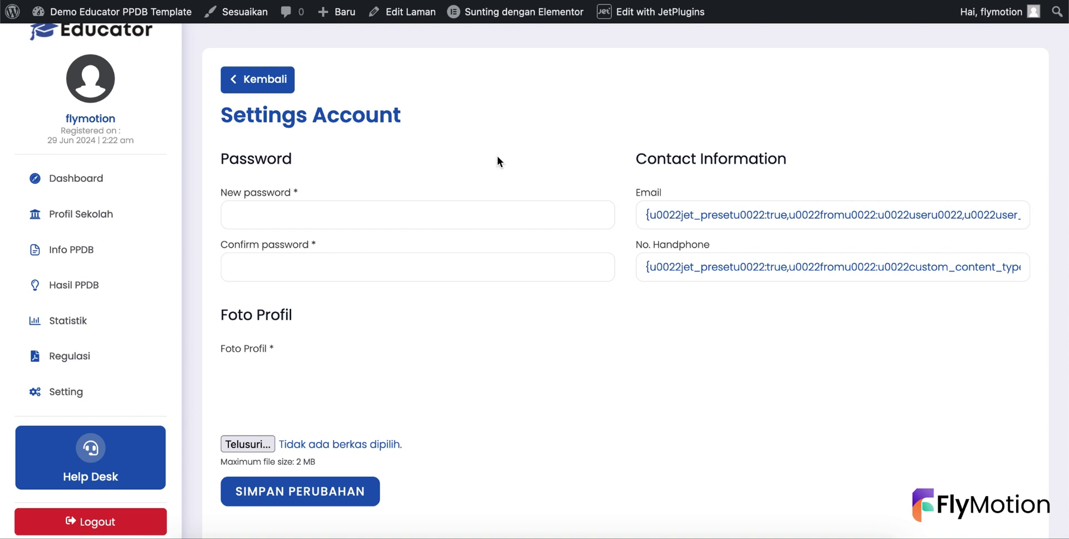
pyautogui.press('super+l')
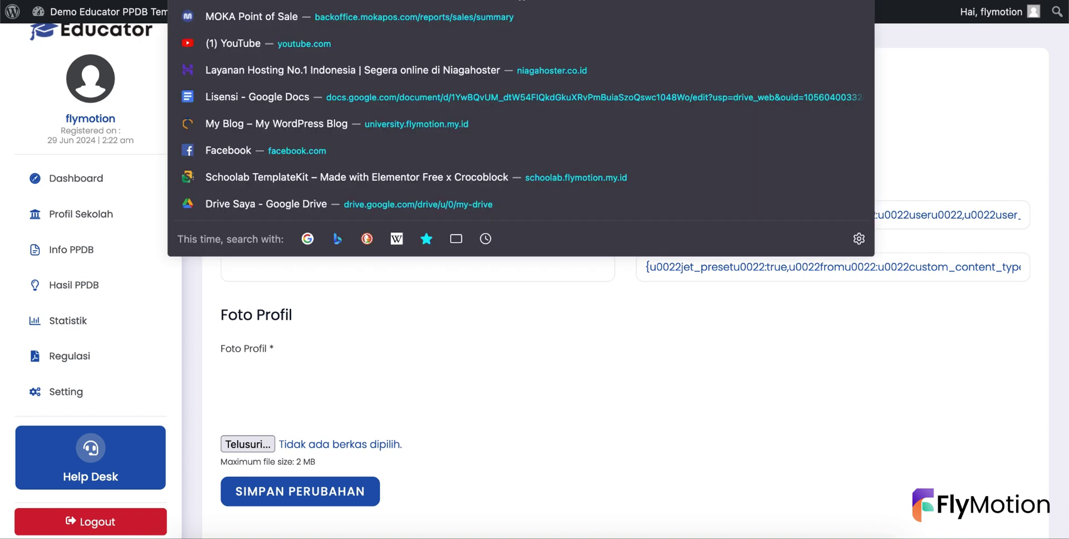
pyautogui.press('Escape')
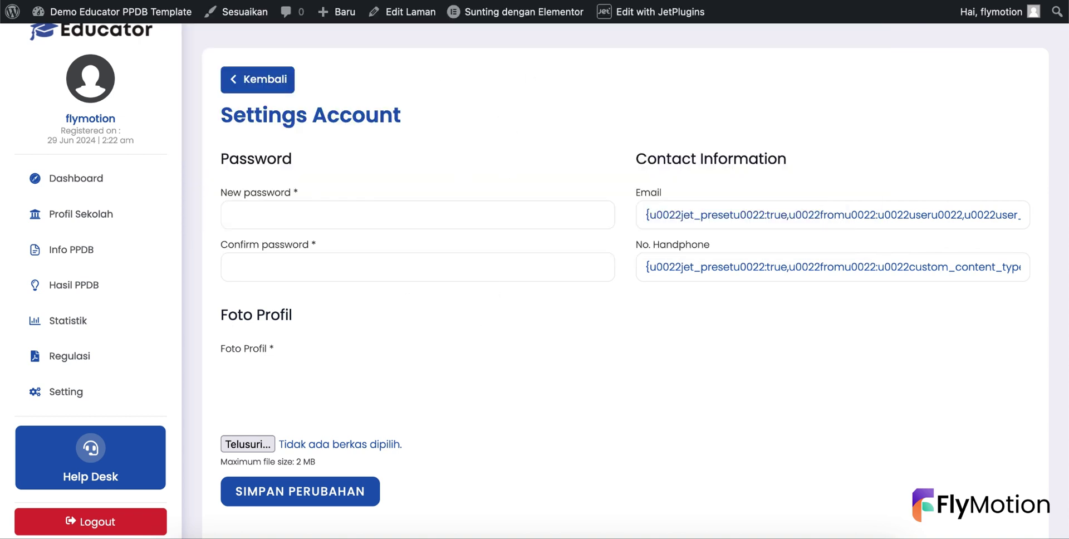
pyautogui.press('super+l')
pyautogui.press('Escape')
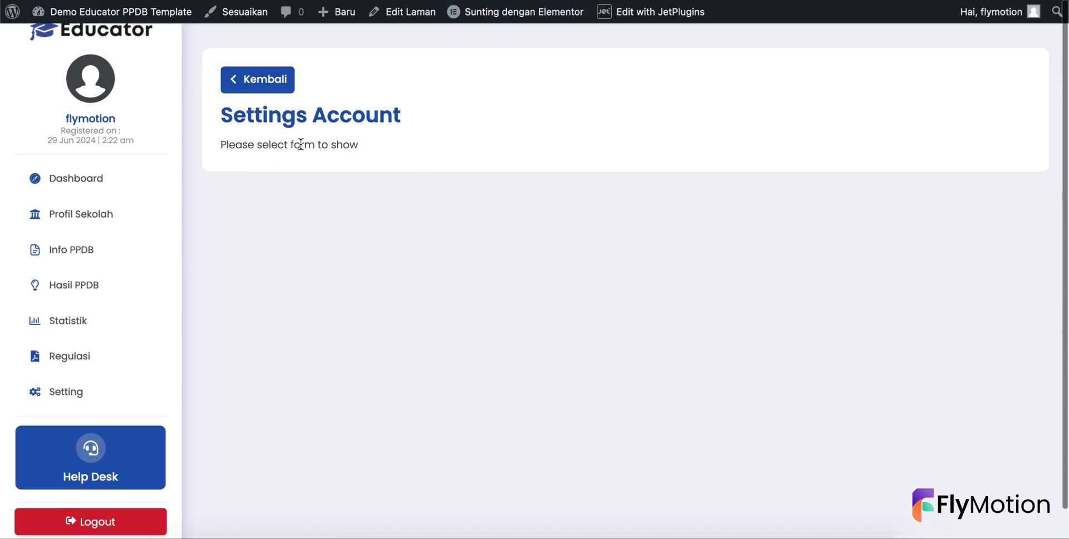
pyautogui.moveTo(509, 18)
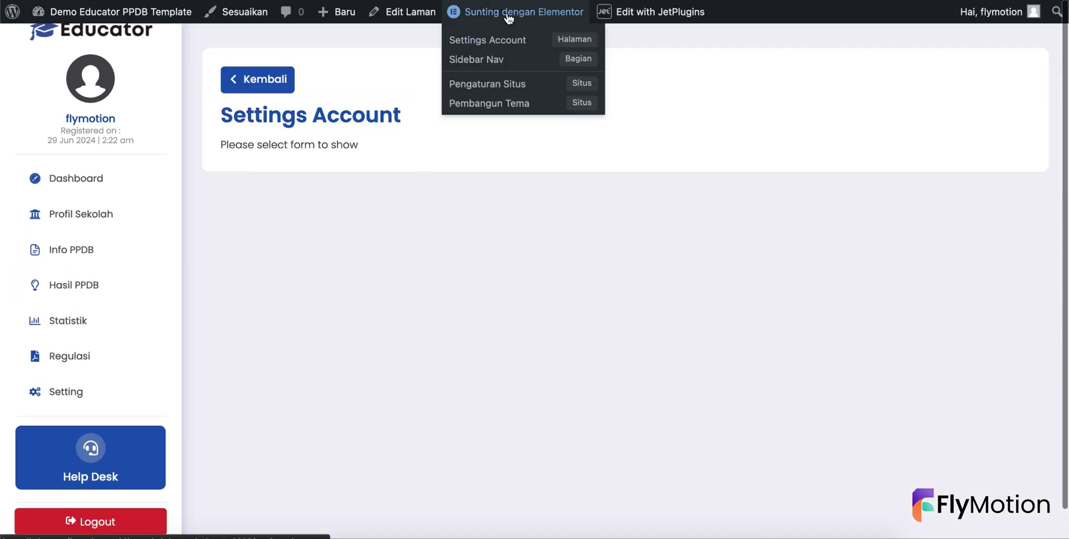
# - In Elementor, set the JetForm widget to Setting Account, save, and return to Dashboard
pyautogui.click(571, 44)
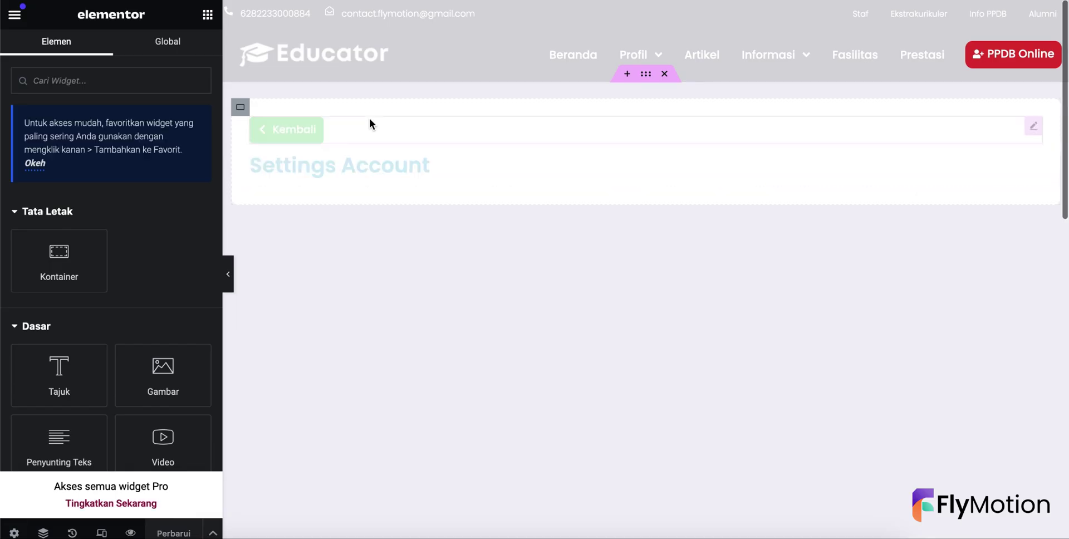
pyautogui.click(414, 199)
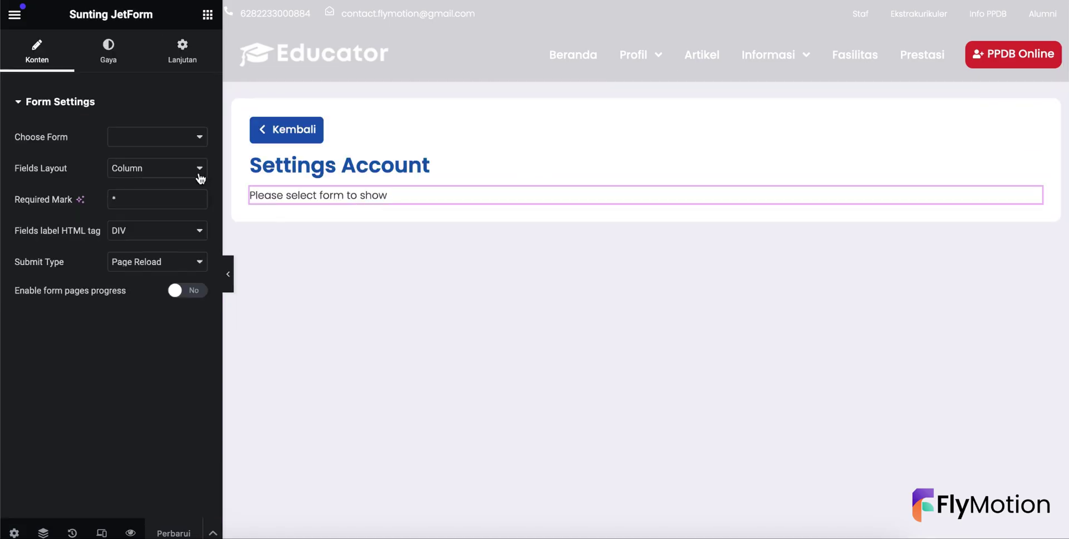
pyautogui.click(159, 140)
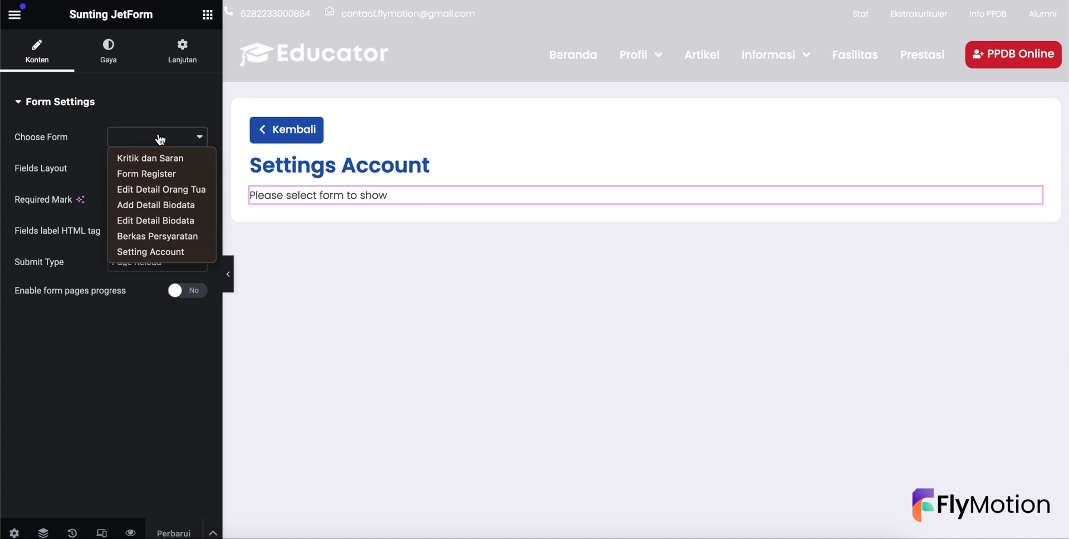
pyautogui.click(166, 249)
pyautogui.click(176, 524)
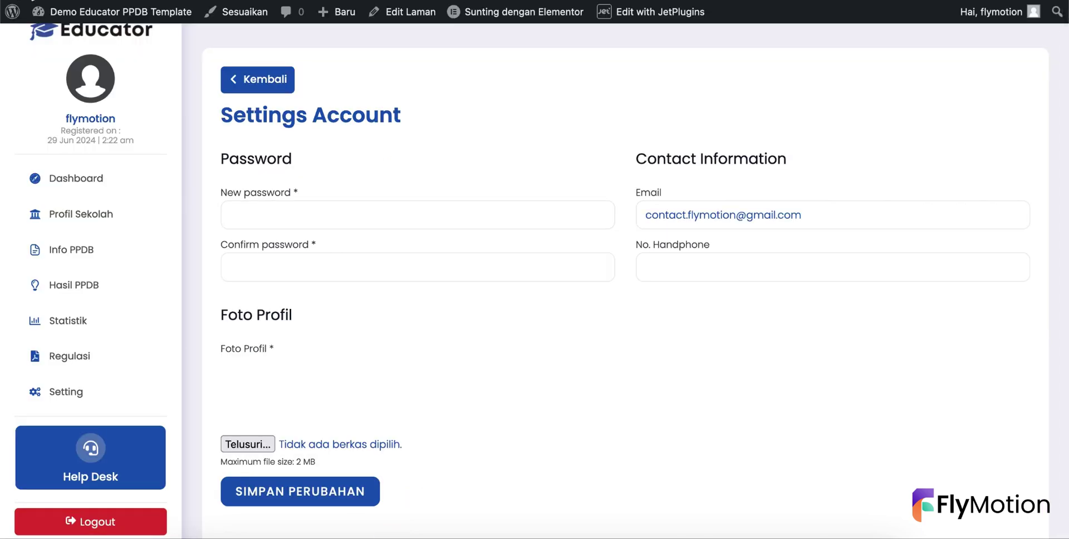
pyautogui.click(80, 185)
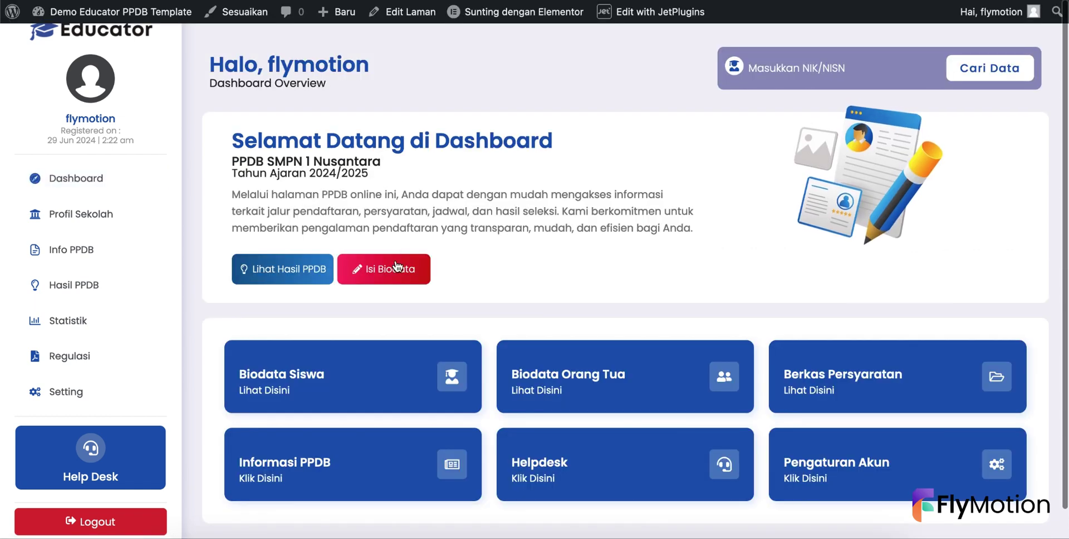
# - On the Isi Biodata page, set the JetForm widget to Add Detail Biodata and save it
pyautogui.click(377, 272)
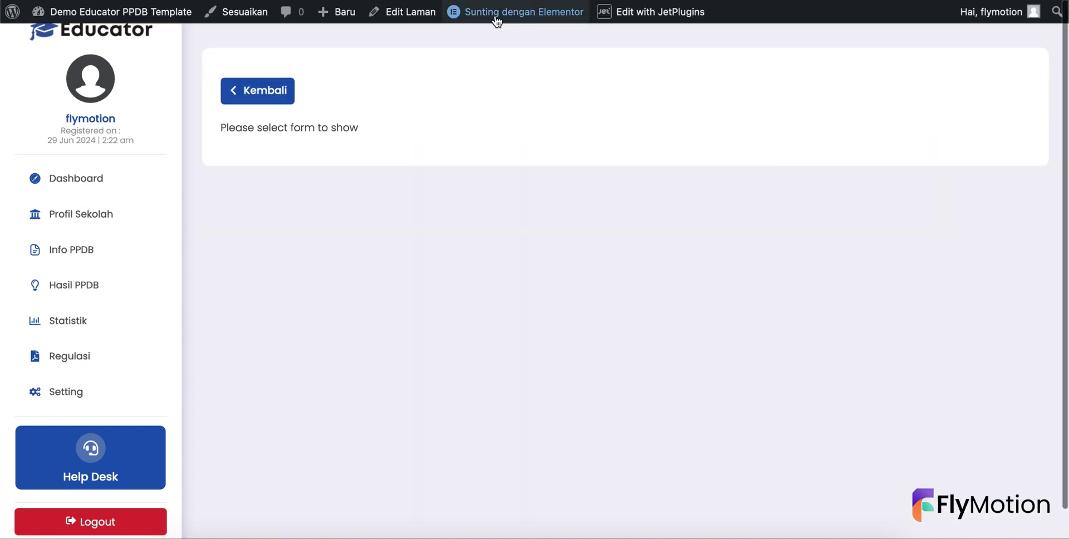
pyautogui.moveTo(508, 21)
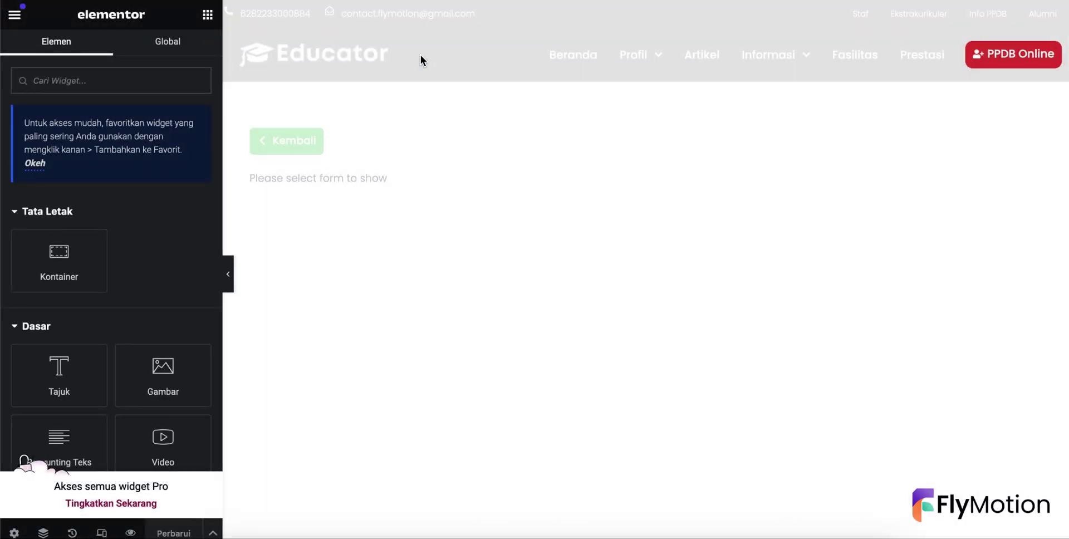
pyautogui.click(360, 177)
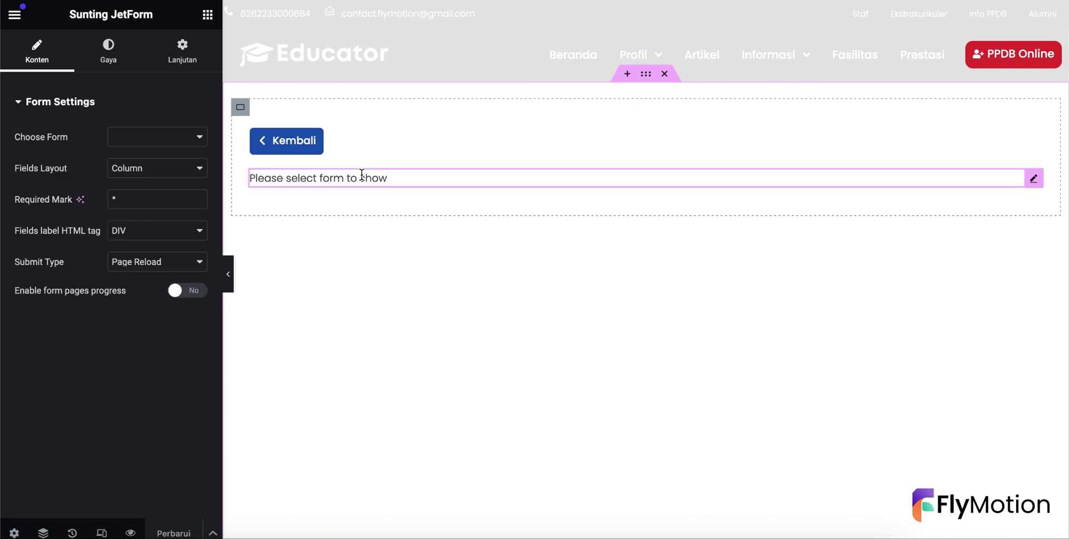
pyautogui.click(168, 136)
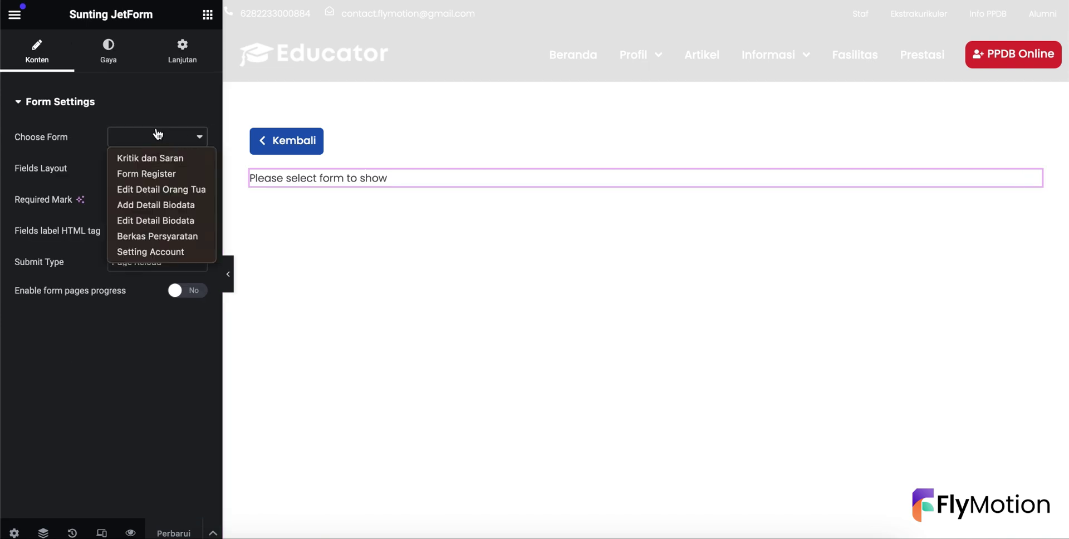
pyautogui.click(141, 206)
pyautogui.click(171, 522)
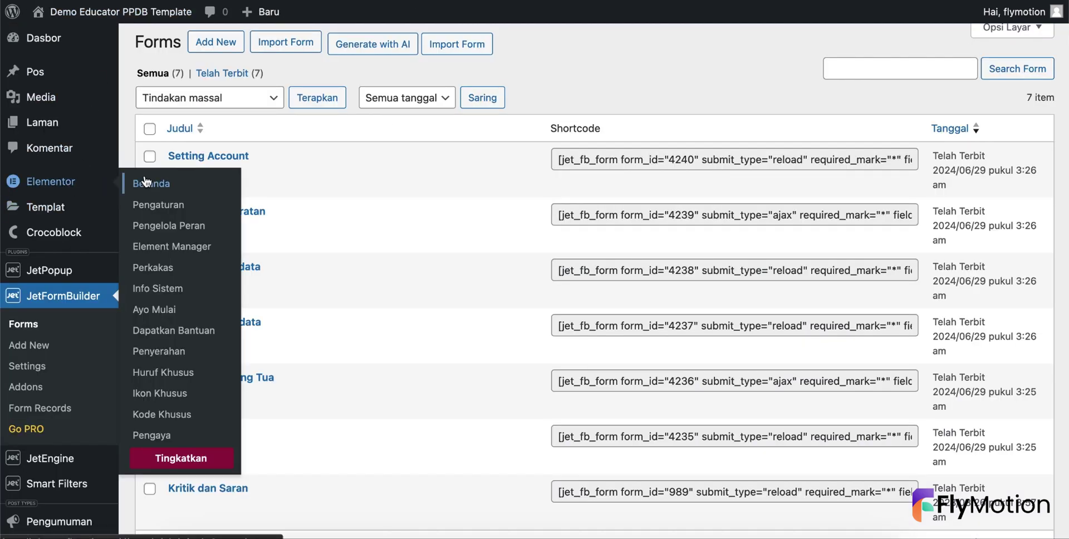
# - Go to the saved templates list and open Edit Berkas in Elementor in a new tab
pyautogui.moveTo(60, 211)
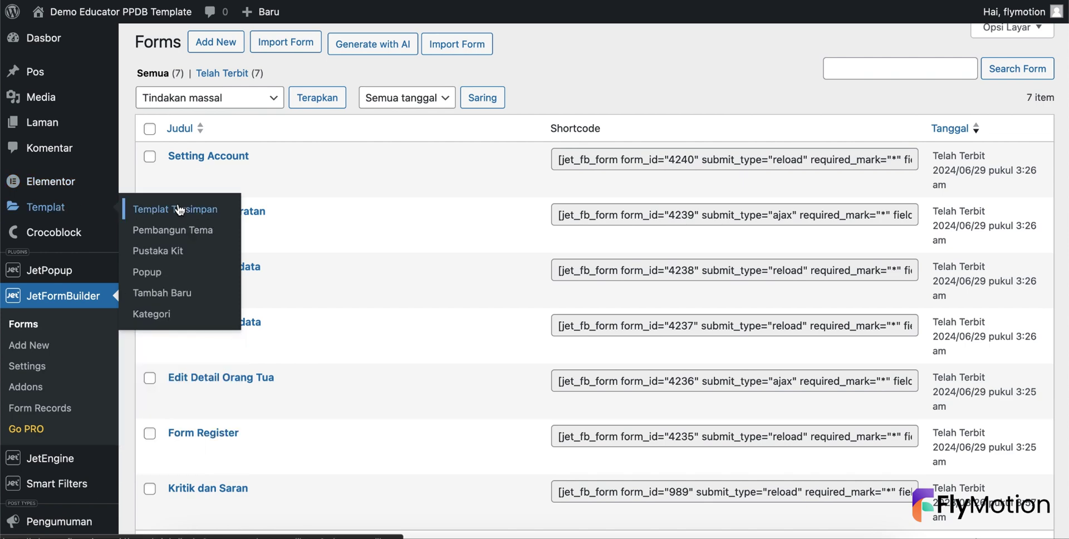
pyautogui.click(178, 210)
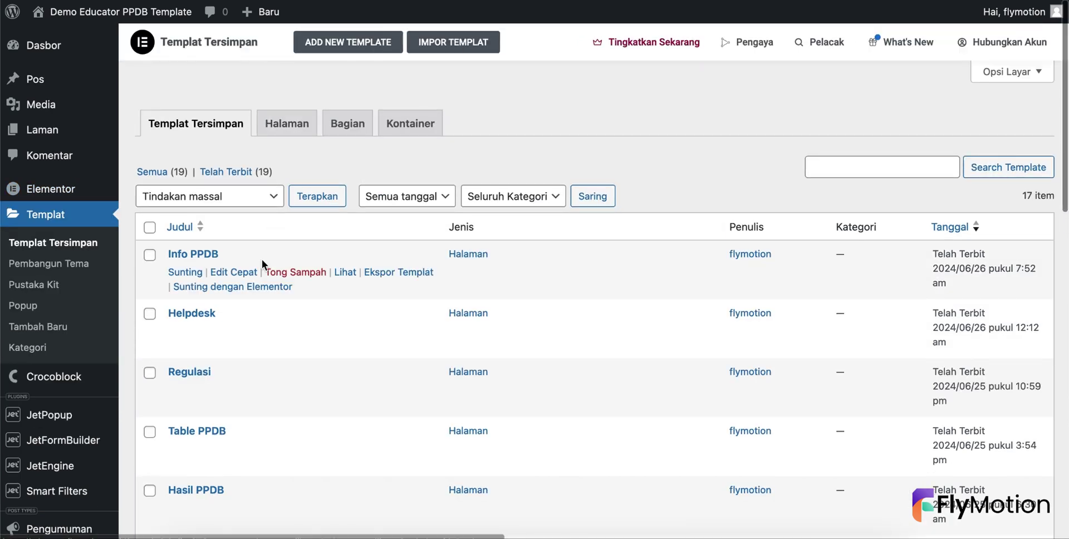
pyautogui.scroll(-7, 262, 258)
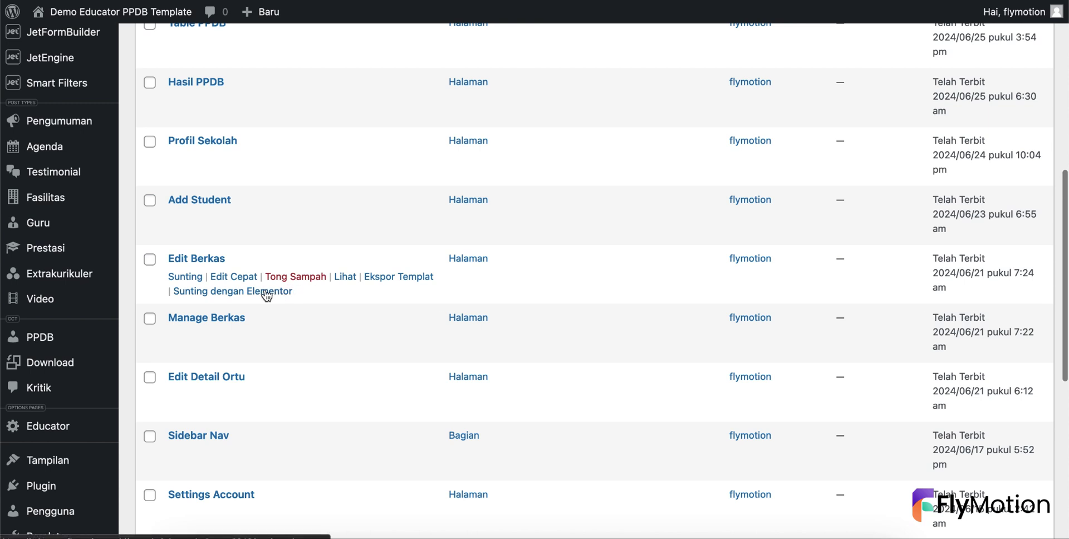
pyautogui.rightClick(268, 289)
pyautogui.click(295, 297)
# - Open Edit Detail Ortu and Edit Detail Biodata in Elementor in new tabs, then switch tabs
pyautogui.scroll(-3, 298, 299)
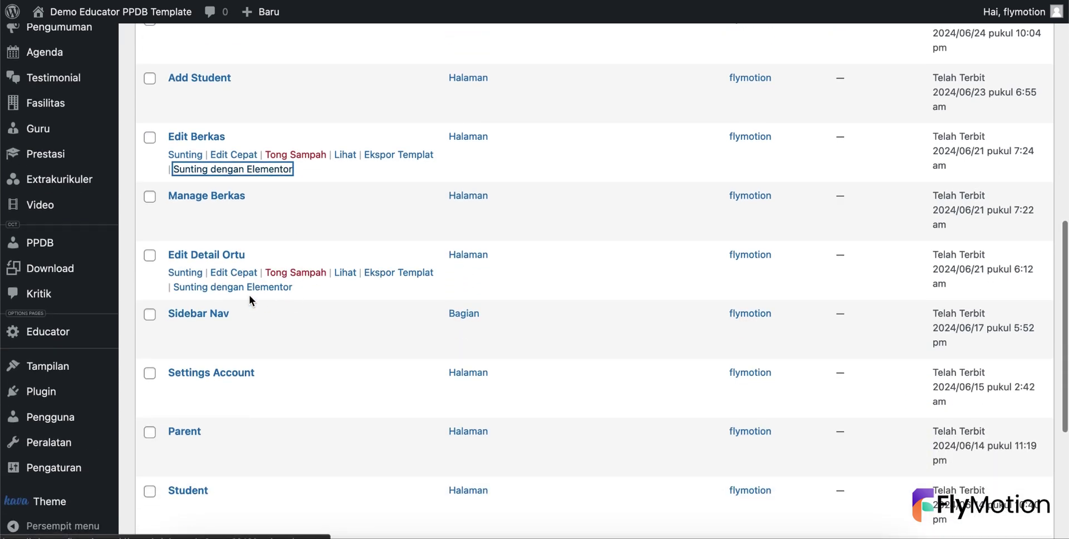
pyautogui.rightClick(265, 293)
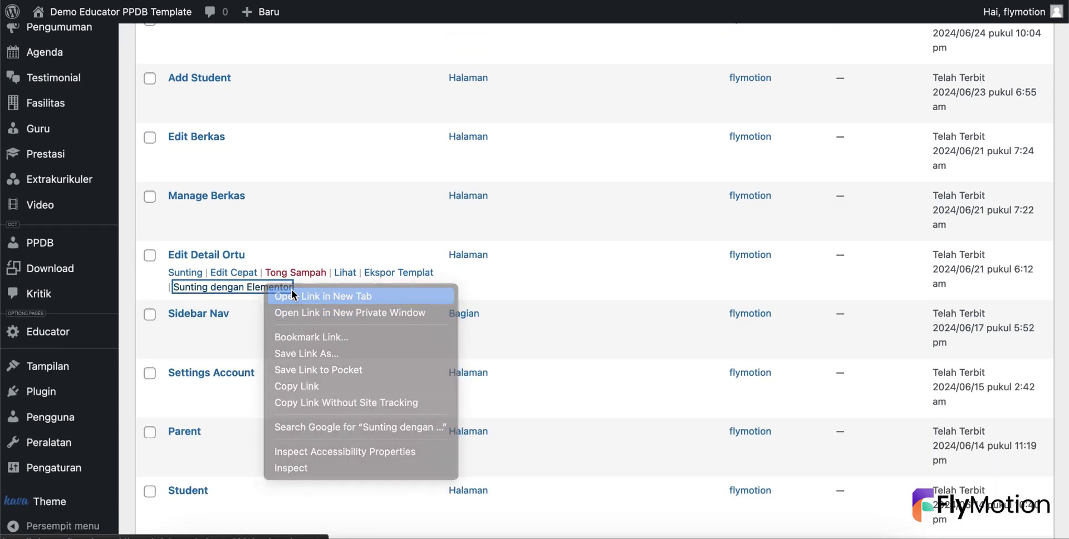
pyautogui.click(292, 290)
pyautogui.scroll(-3, 292, 290)
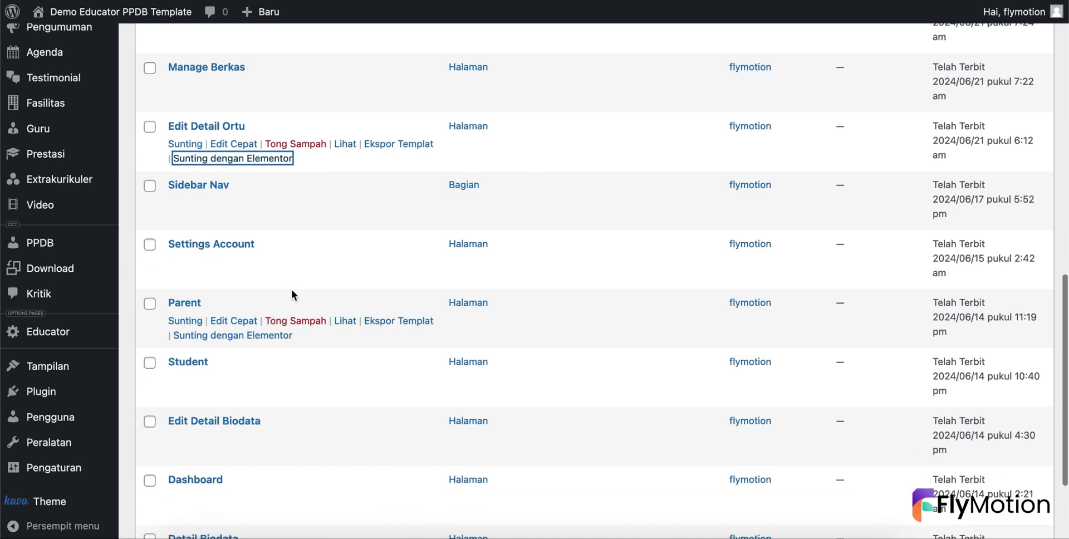
pyautogui.scroll(-2, 292, 294)
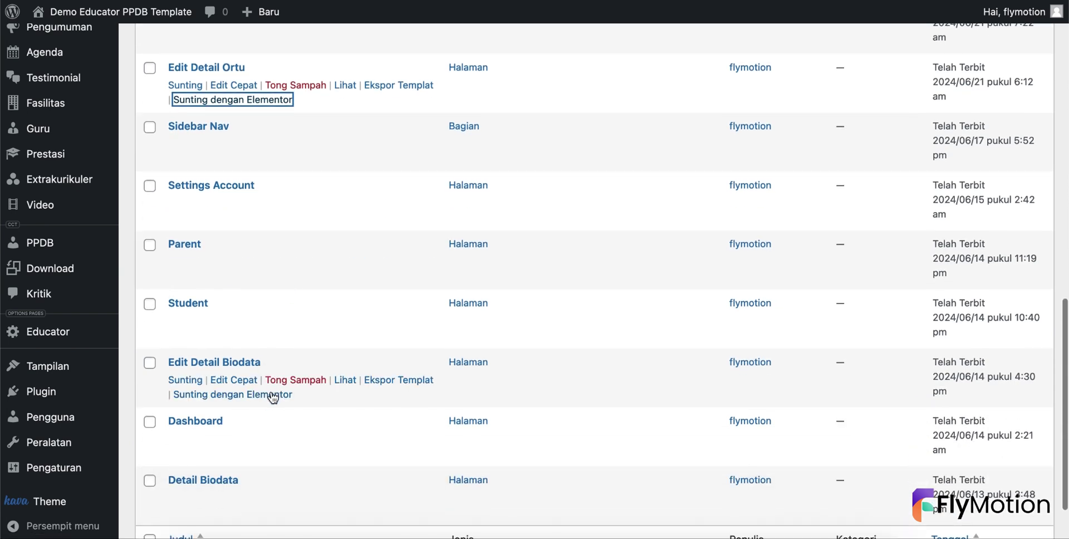
pyautogui.rightClick(269, 396)
pyautogui.click(320, 359)
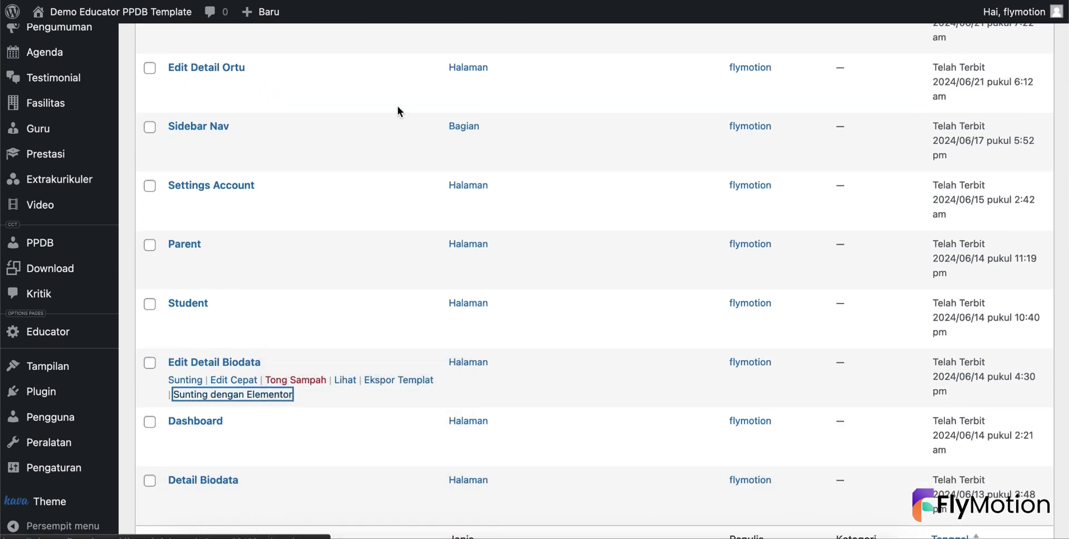
pyautogui.hotkey('ctrl', 'Tab')
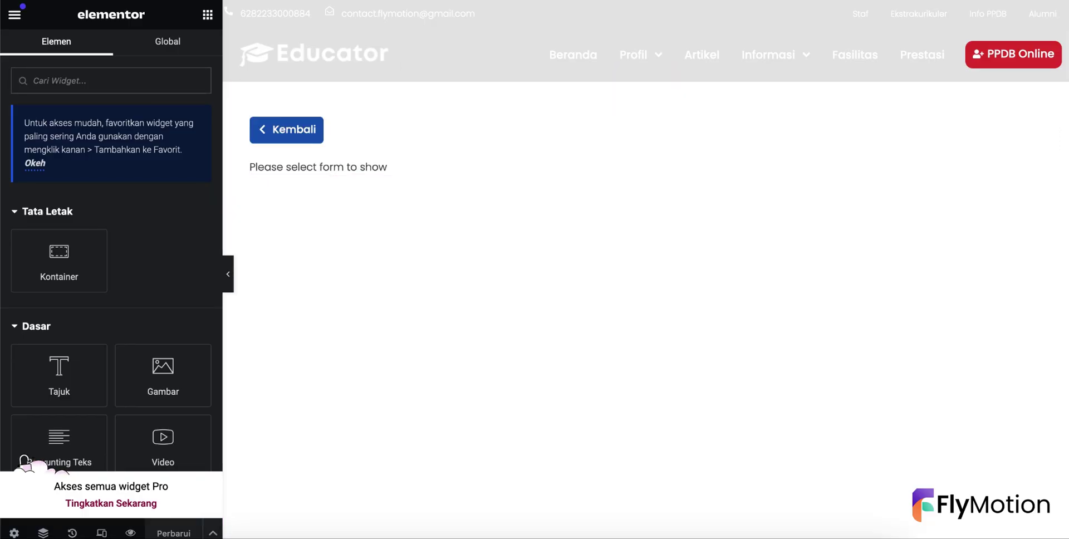
# - Assign the Berkas Persyaratan and Edit Detail Orang Tua forms to their pages' widgets, saving the family page
pyautogui.click(317, 167)
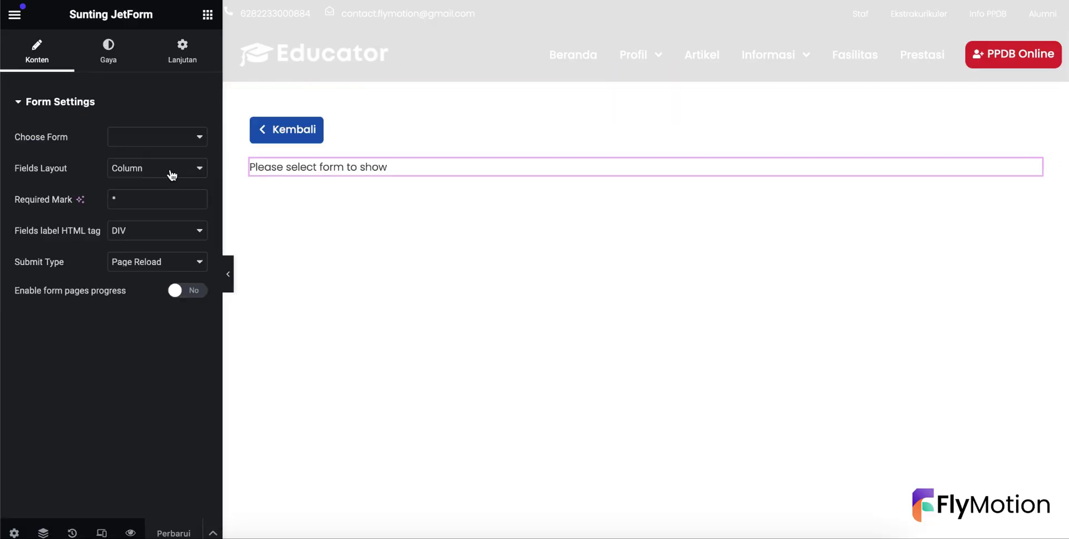
pyautogui.click(141, 142)
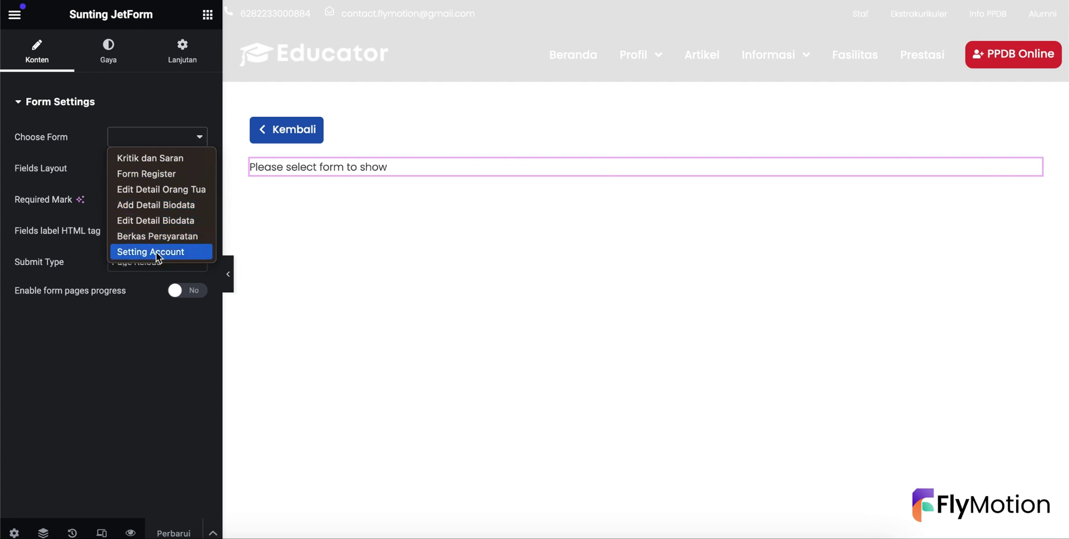
pyautogui.click(159, 235)
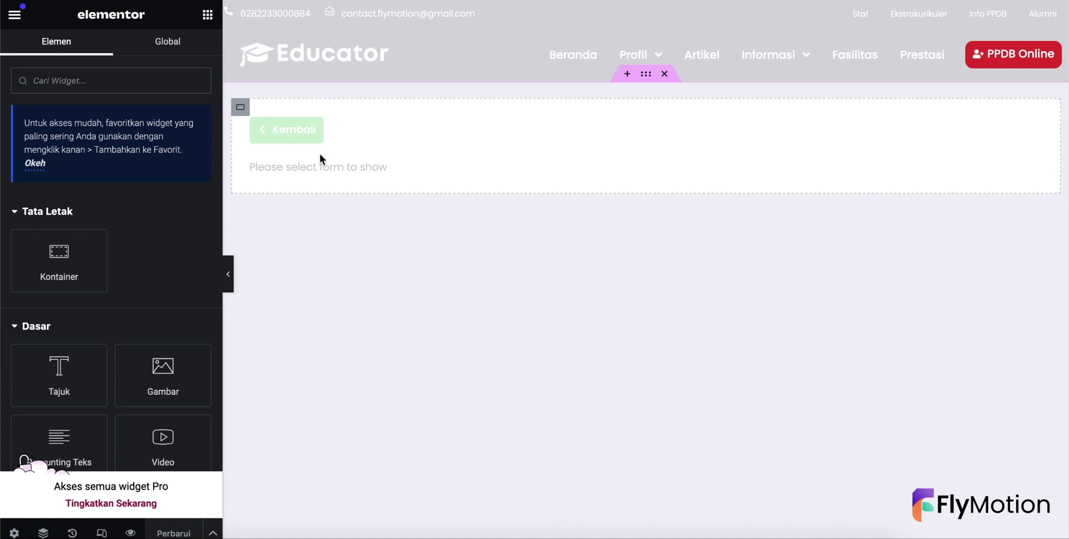
pyautogui.click(320, 164)
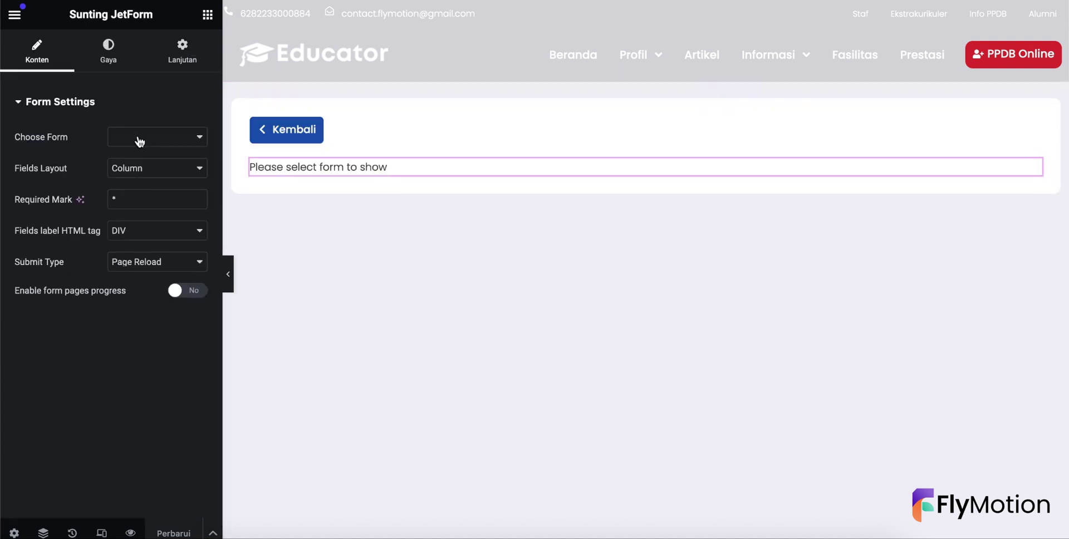
pyautogui.click(139, 141)
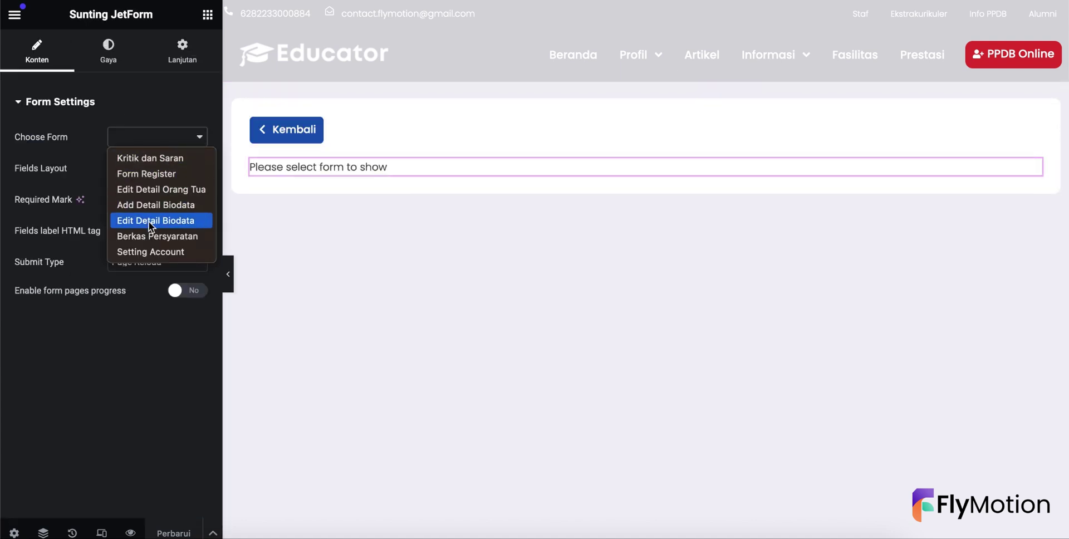
pyautogui.click(176, 189)
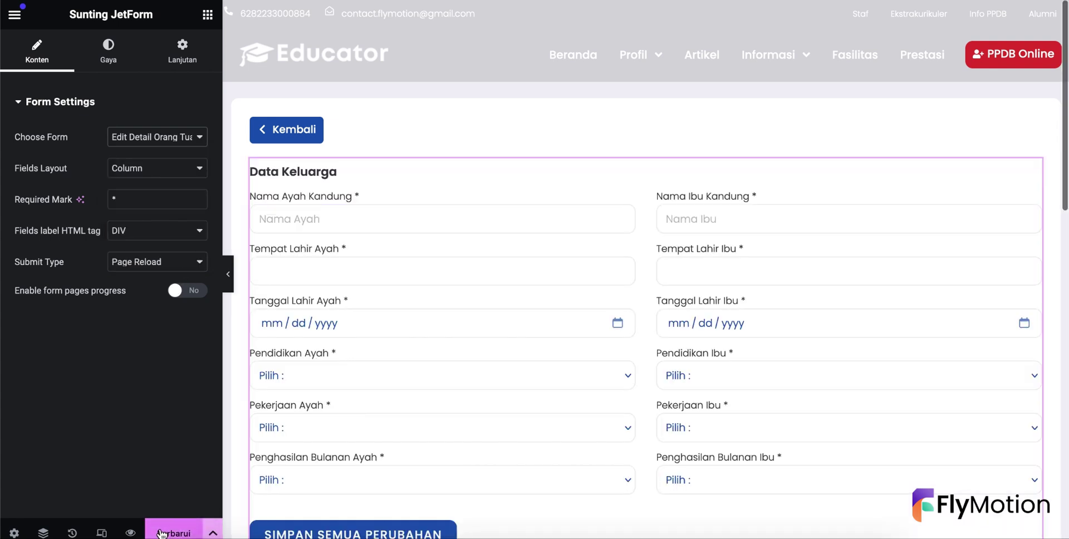
pyautogui.click(174, 533)
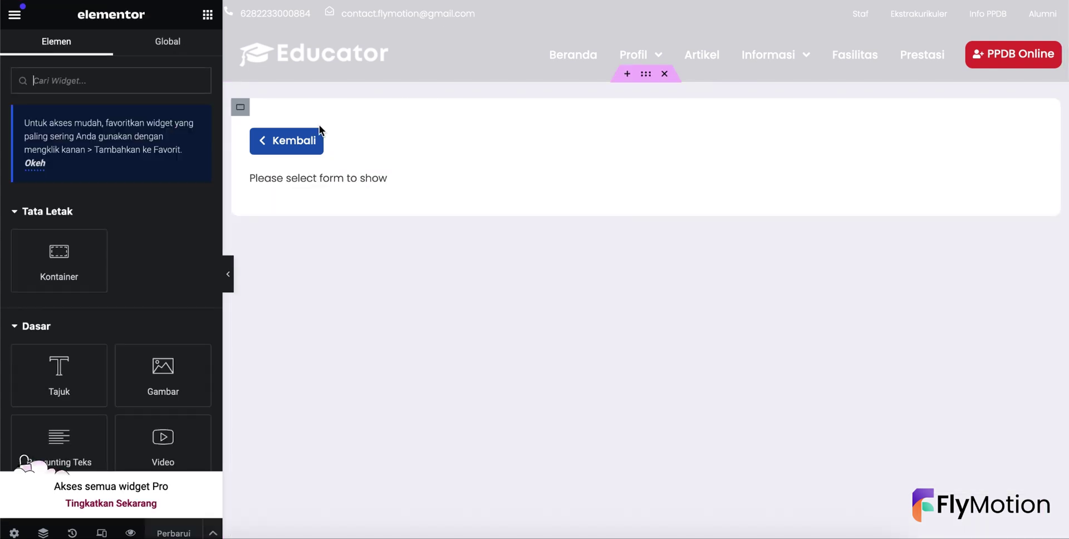
# - Set the next page's form widget to Edit Detail Biodata and save it
pyautogui.click(312, 177)
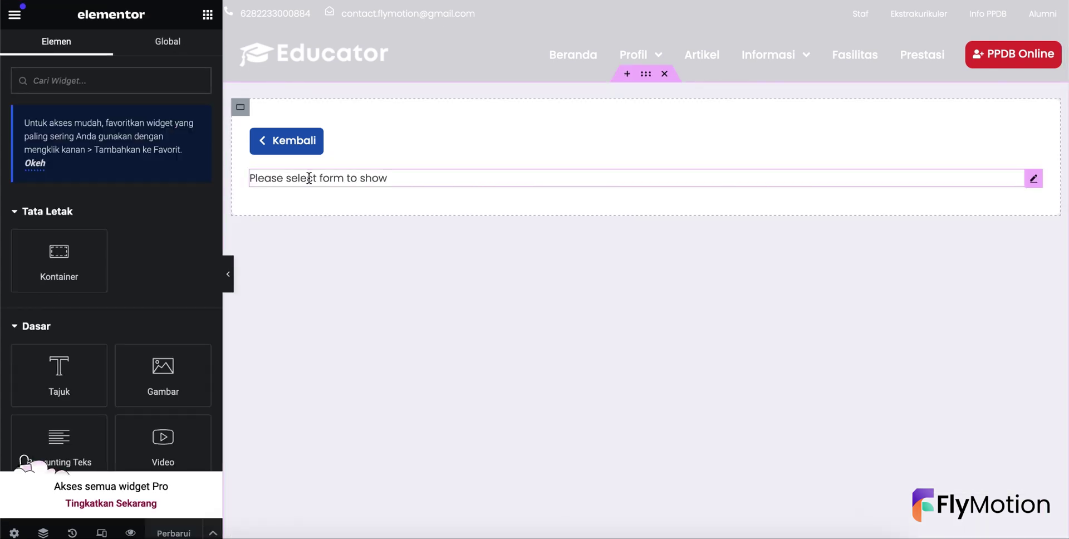
pyautogui.click(172, 139)
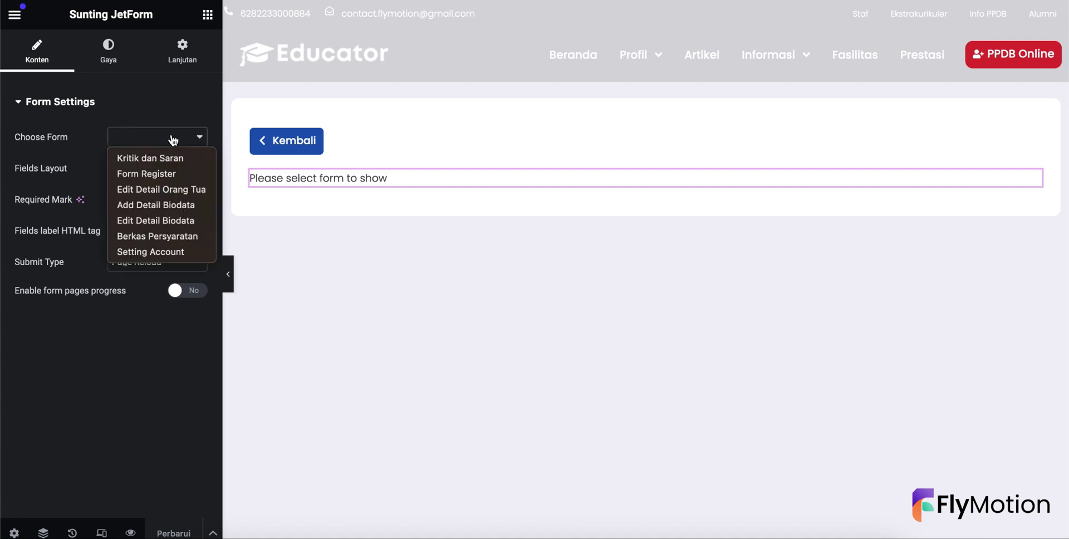
pyautogui.click(175, 221)
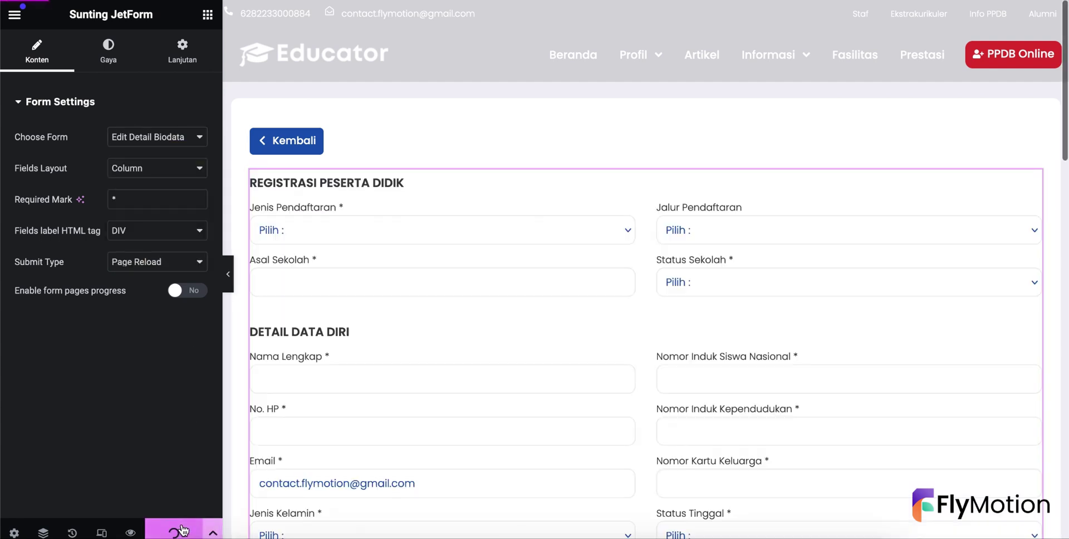
pyautogui.click(173, 532)
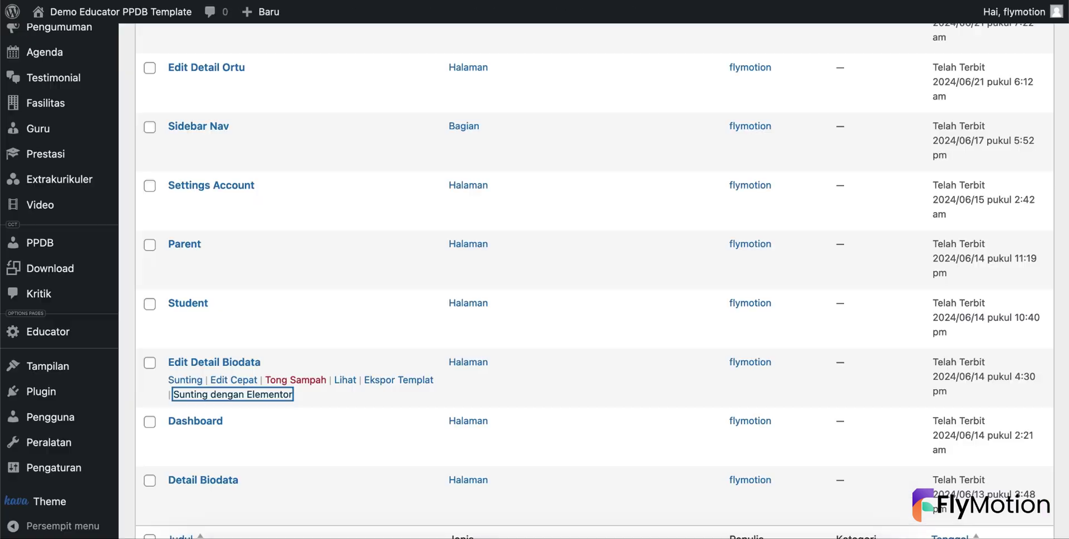
# - From the Pages list, open the Register page in Elementor in a new tab
pyautogui.scroll(10, 98, 131)
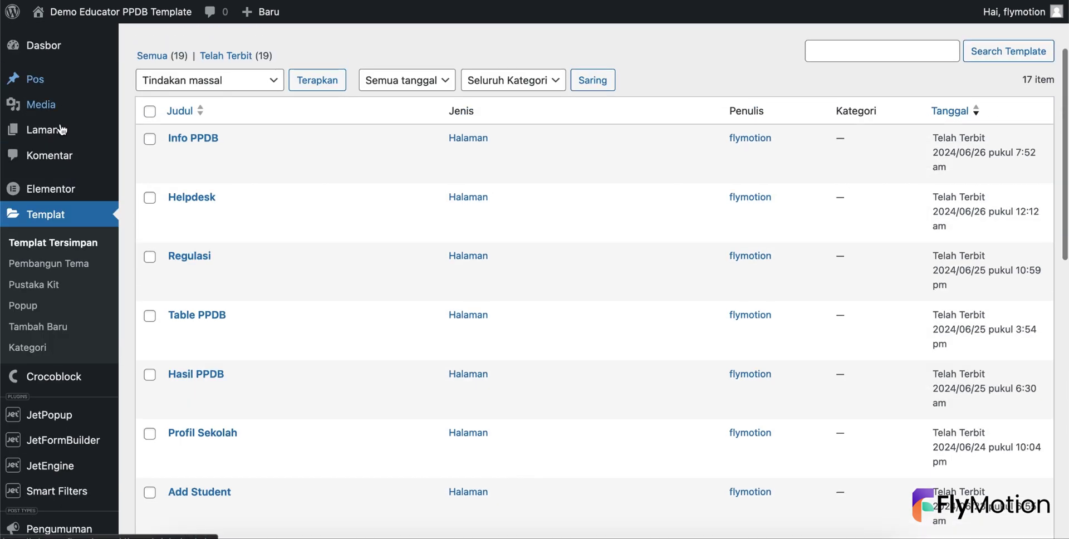
pyautogui.click(62, 129)
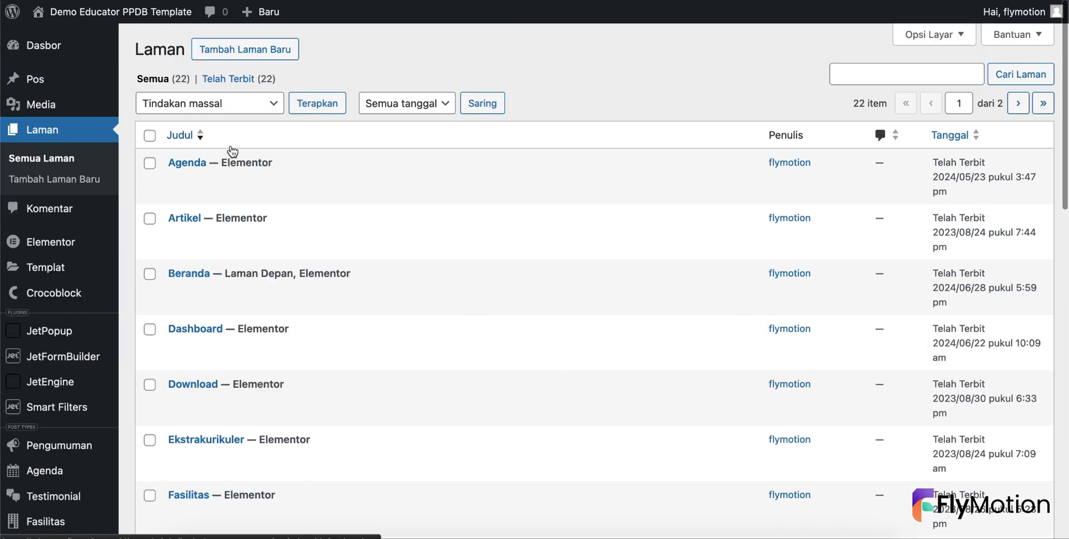
pyautogui.scroll(-5, 265, 188)
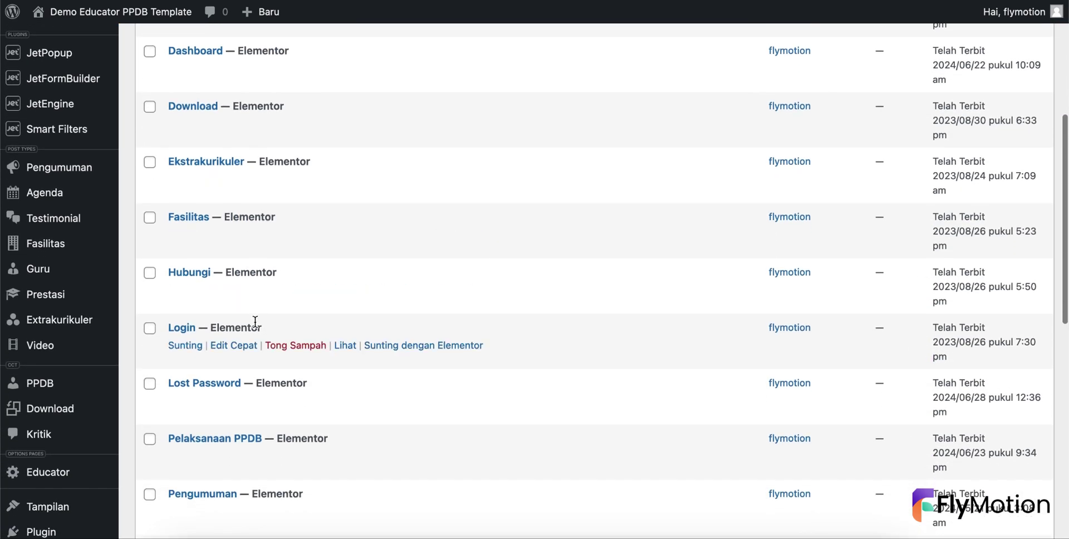
pyautogui.scroll(-3, 256, 256)
pyautogui.scroll(-3, 255, 322)
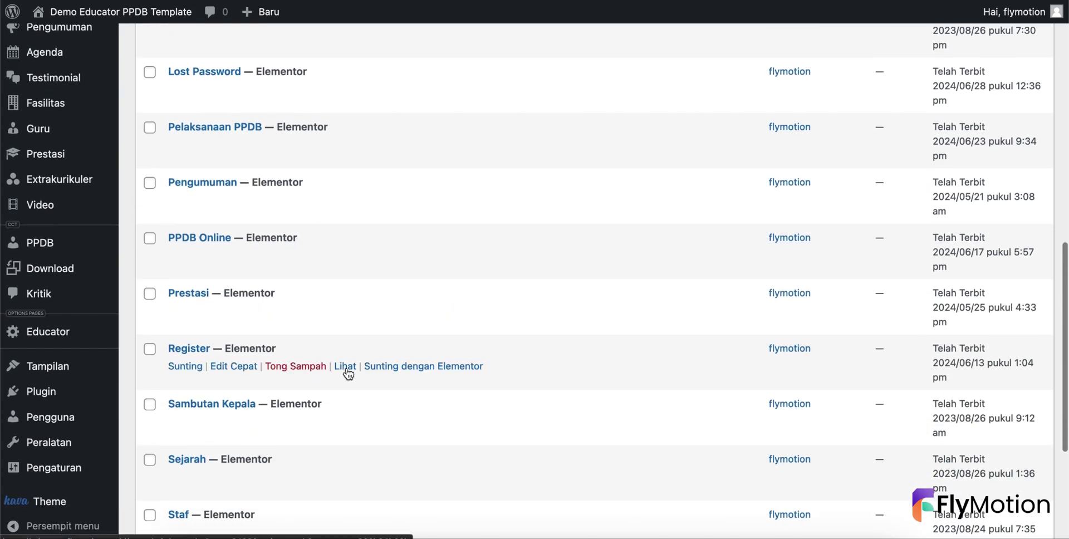
pyautogui.rightClick(376, 369)
pyautogui.click(420, 356)
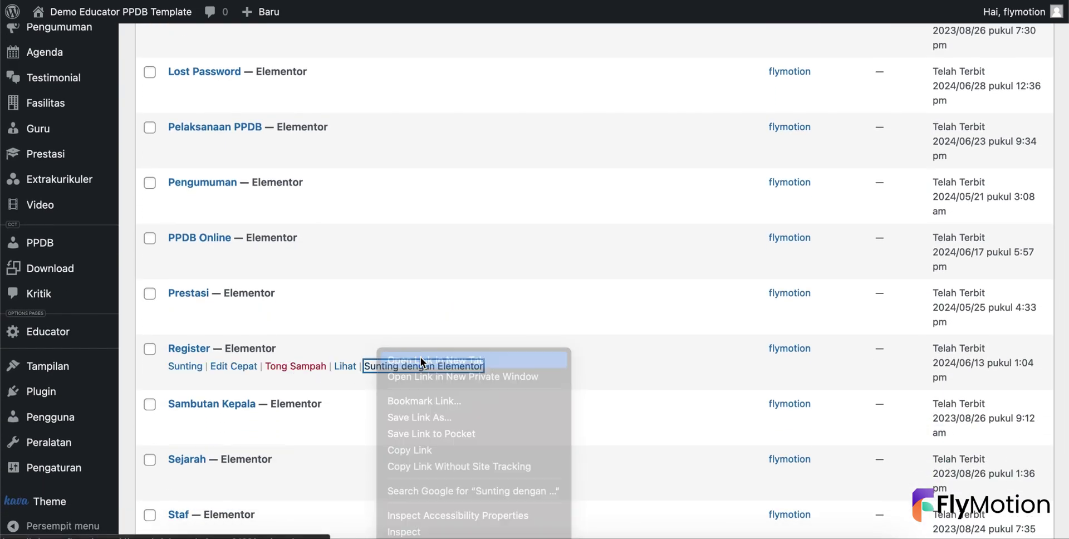
pyautogui.scroll(10, 430, 163)
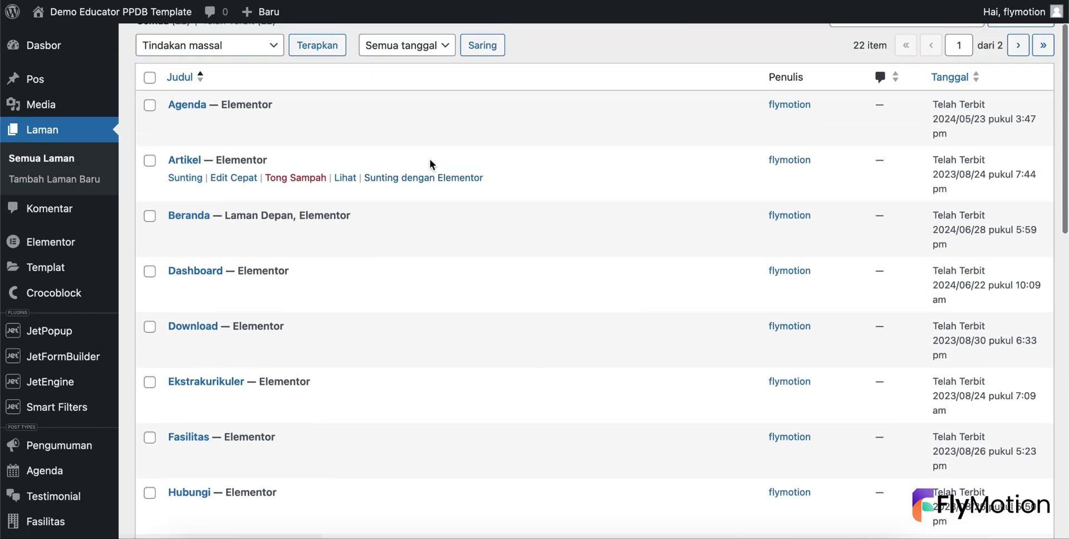
pyautogui.hotkey('ctrl', 'Tab')
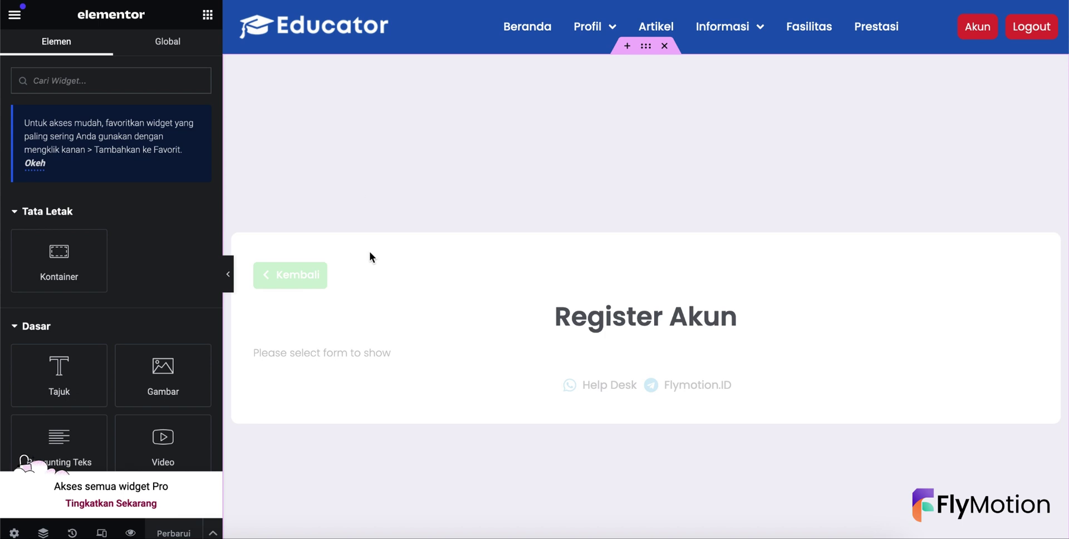
# - Set Register's JetForm widget to Form Register and save the page
pyautogui.click(342, 351)
pyautogui.click(168, 139)
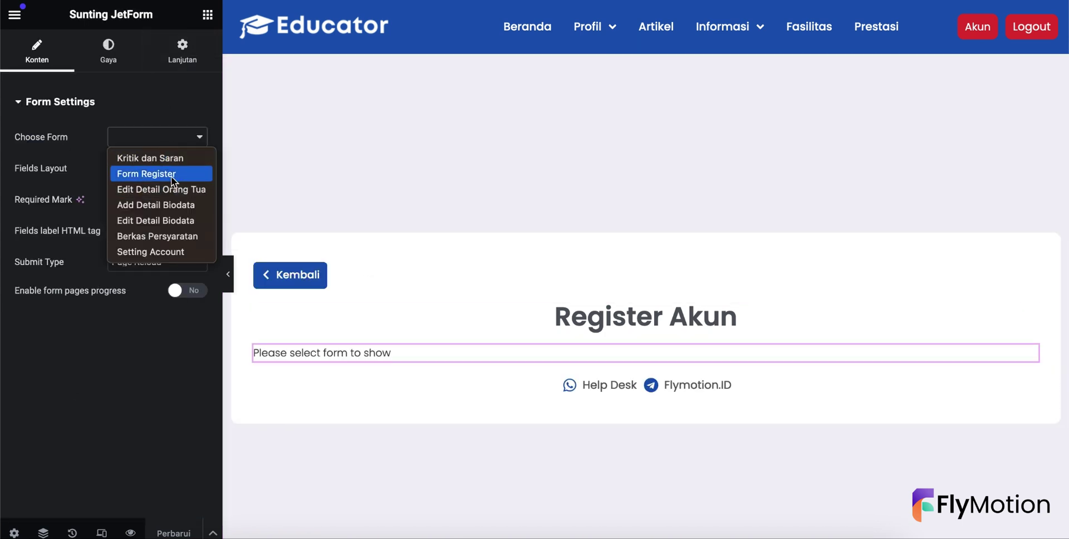
pyautogui.click(161, 174)
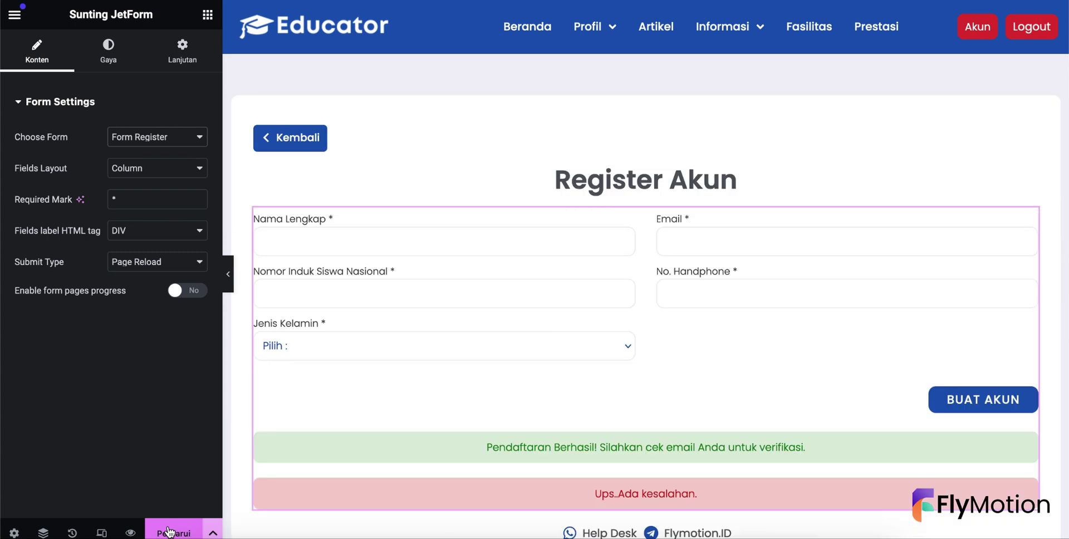
pyautogui.click(168, 532)
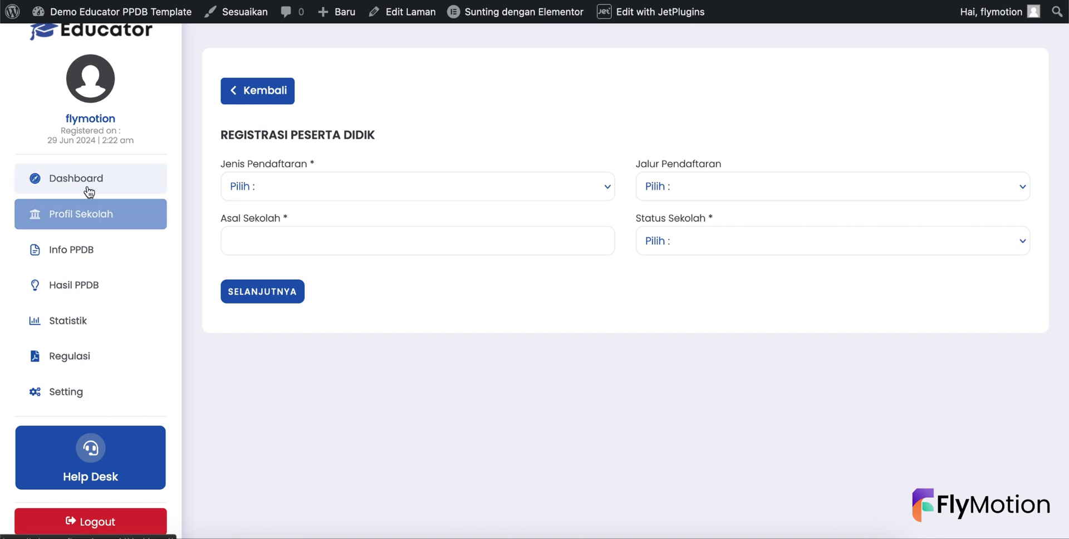
# - From the student dashboard, open the biodata form and choose Siswa Baru as registration type
pyautogui.click(88, 191)
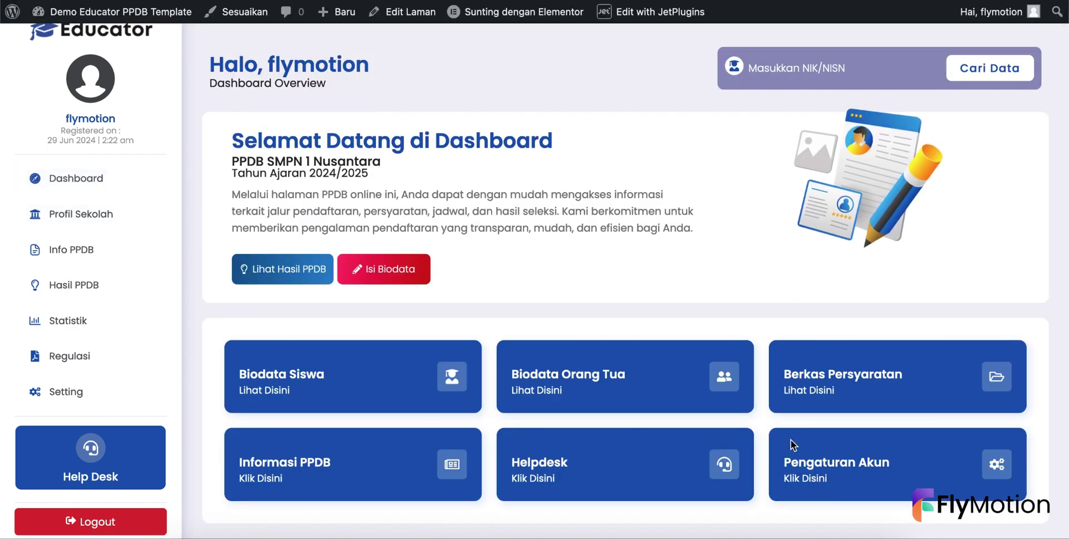
pyautogui.click(816, 462)
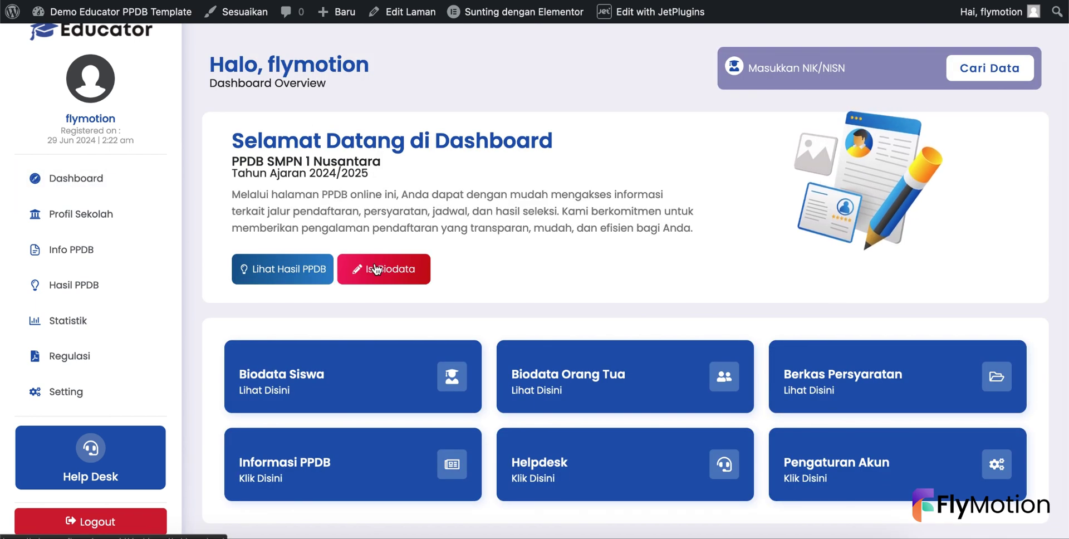
pyautogui.click(375, 269)
pyautogui.click(309, 192)
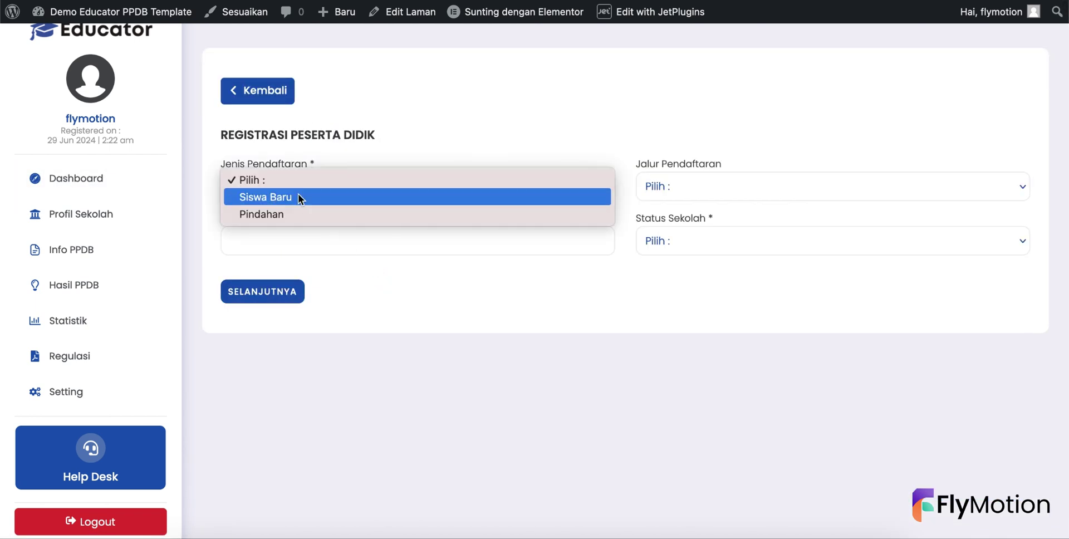
pyautogui.click(298, 196)
# - Enter SDN as Asal Sekolah, choose Zonasi and Negeri, and continue to personal details
pyautogui.click(282, 233)
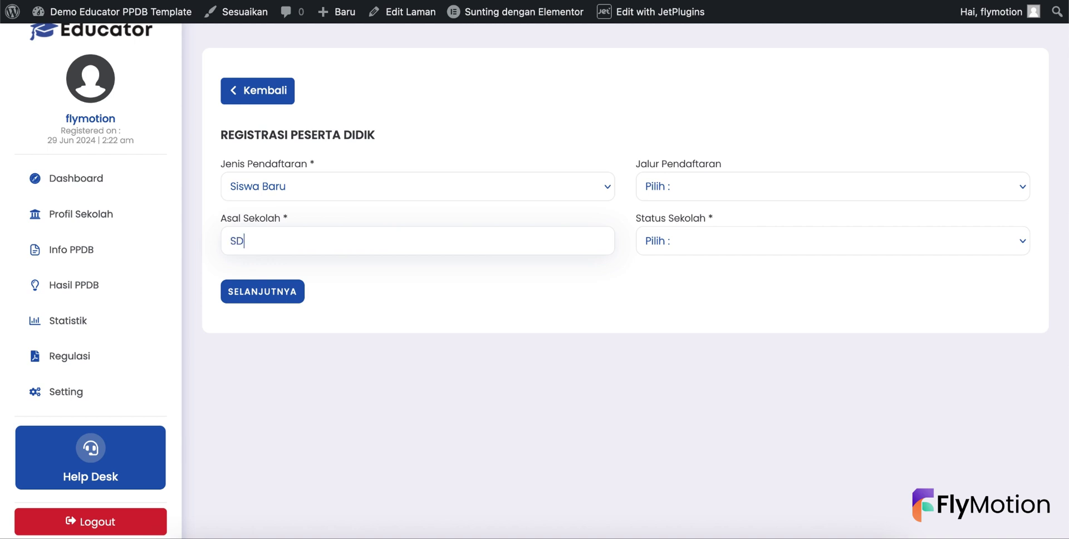
pyautogui.click(668, 192)
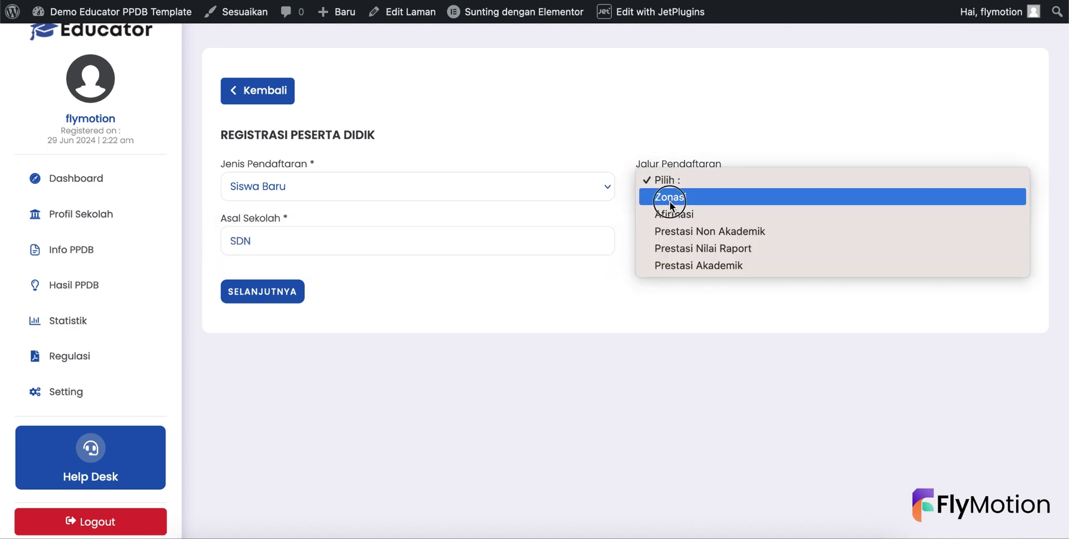
pyautogui.click(668, 199)
pyautogui.click(672, 239)
pyautogui.click(671, 256)
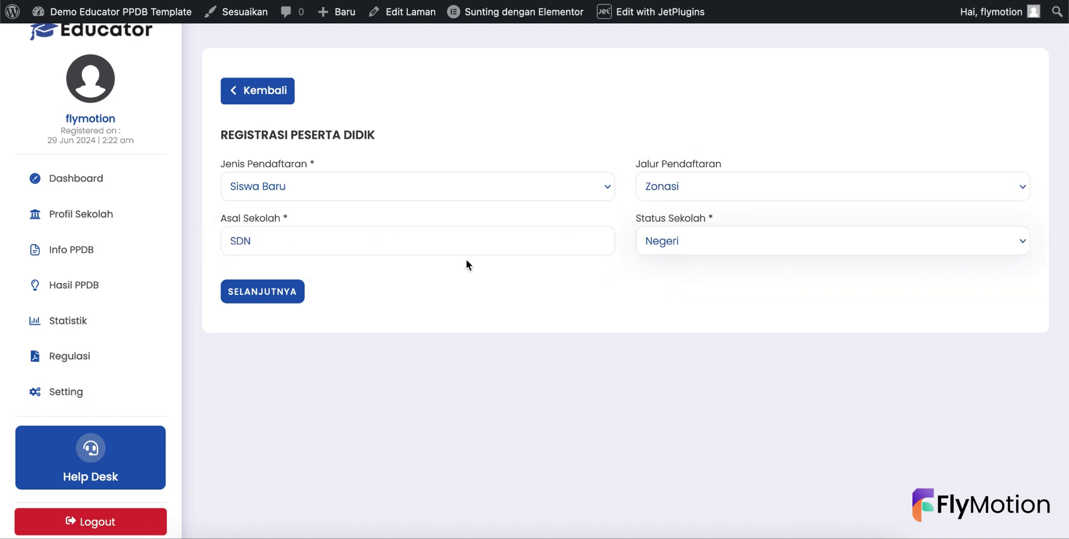
pyautogui.click(264, 292)
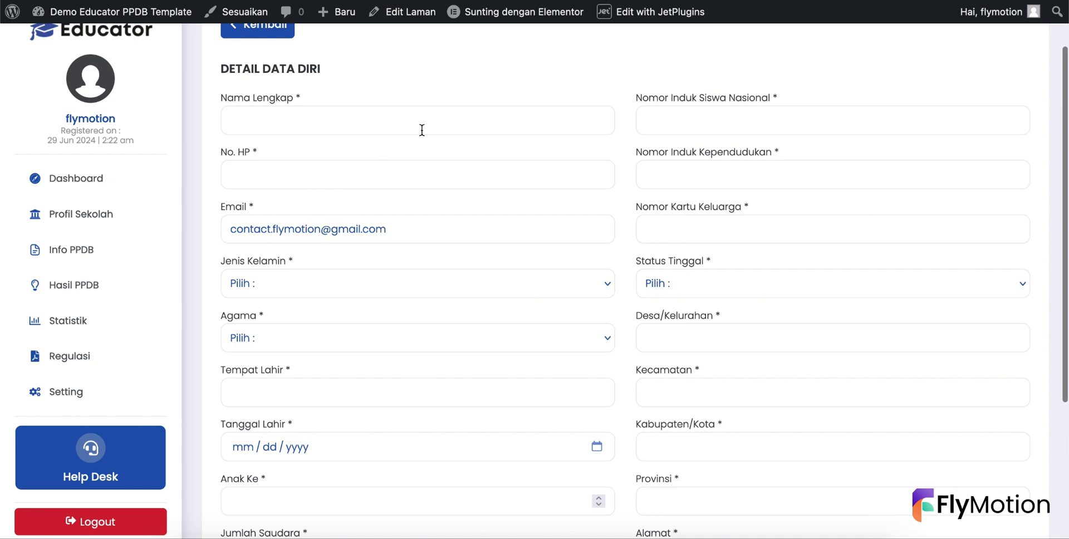
# - Return to the dashboard and head to the admin Pages list
pyautogui.scroll(-2, 453, 296)
pyautogui.scroll(4, 453, 300)
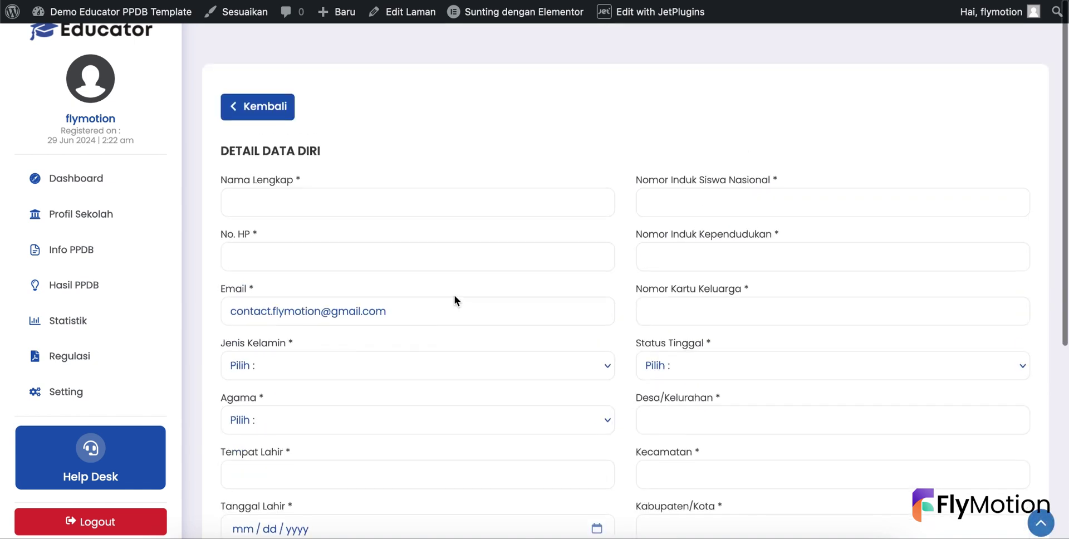
pyautogui.click(86, 179)
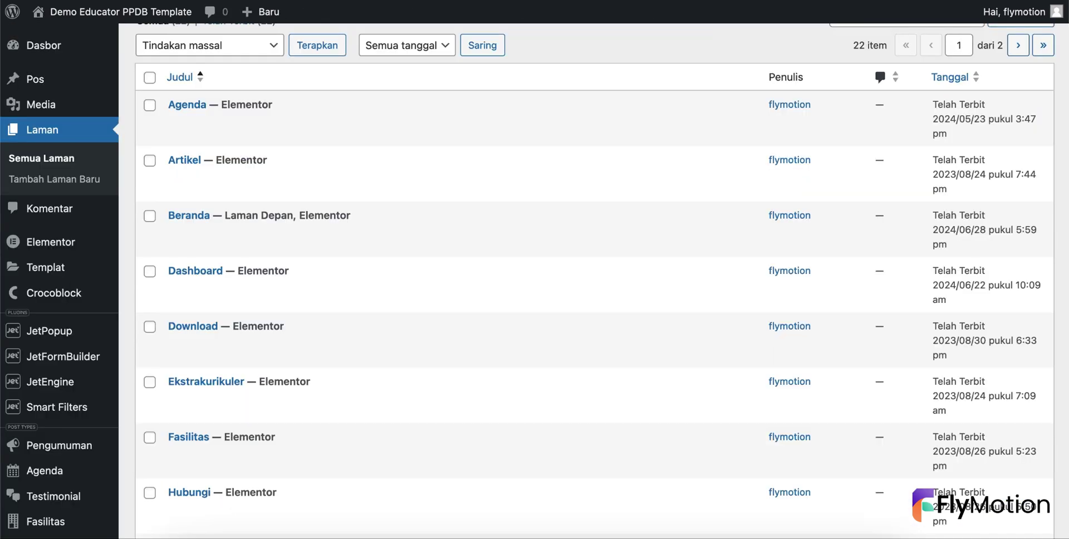
pyautogui.scroll(-2, 78, 356)
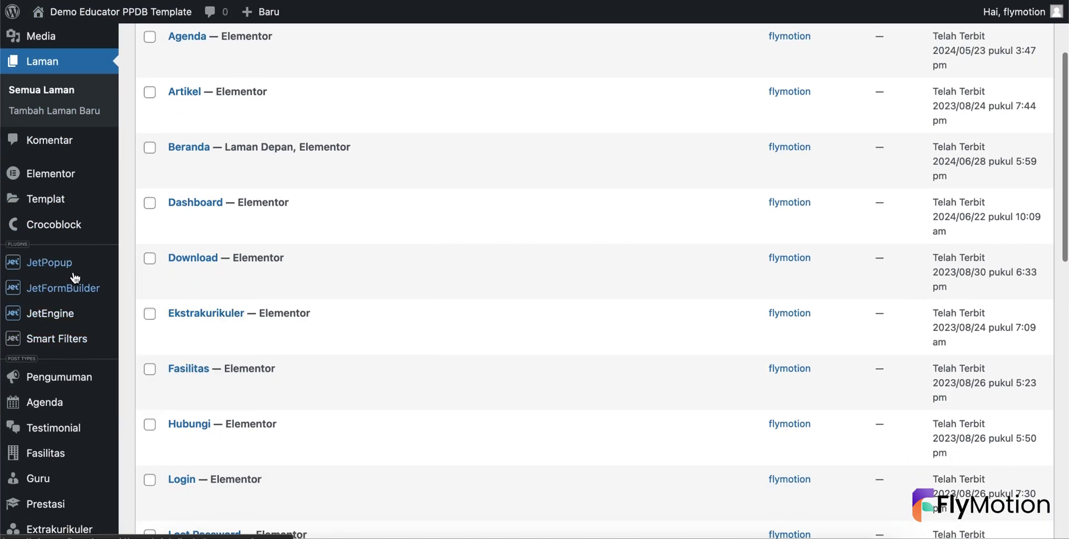
pyautogui.moveTo(80, 283)
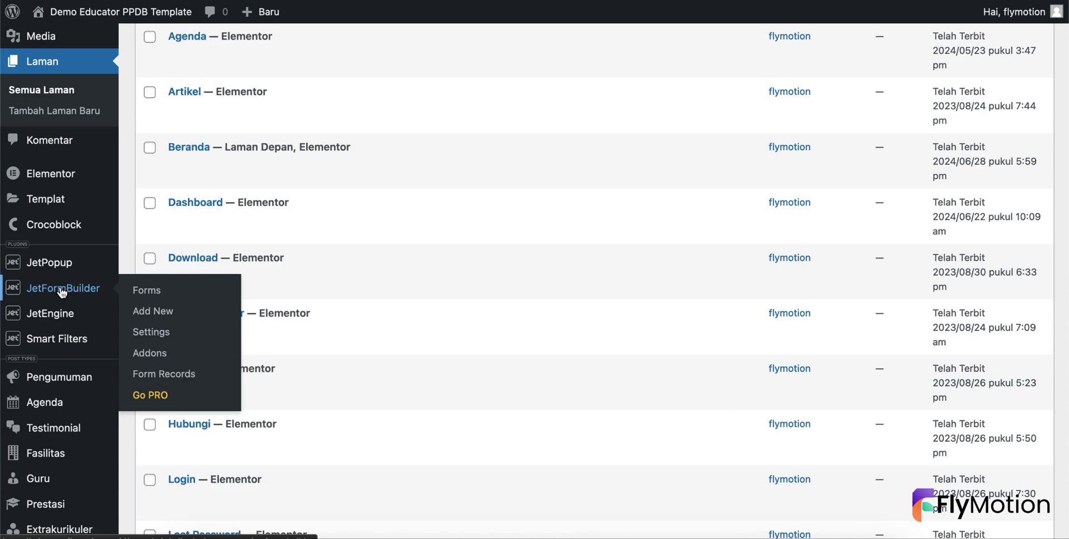
# - Open a new private browser window and search the web for 'gmail'
pyautogui.click(62, 292)
pyautogui.press('super+t')
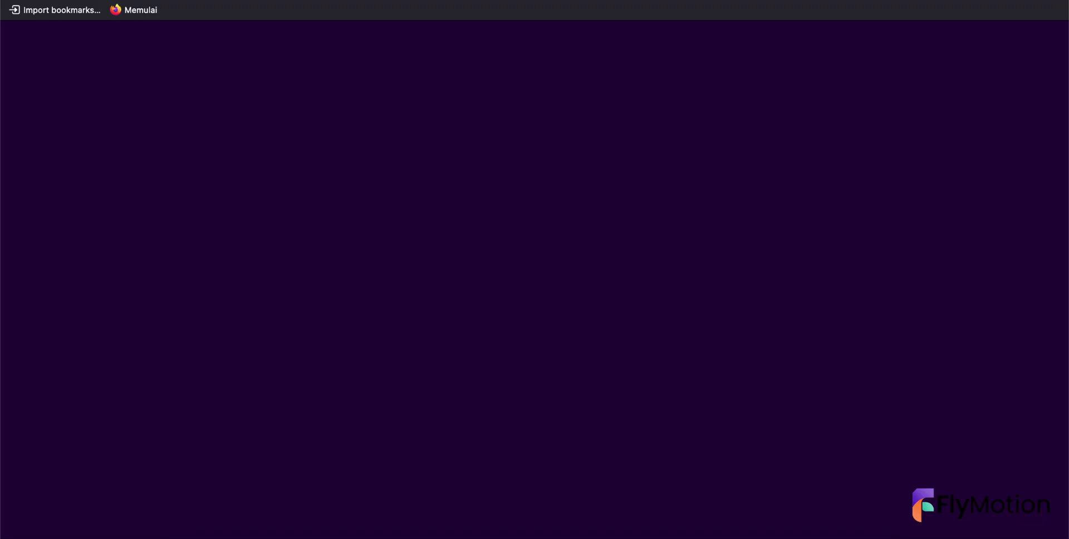
pyautogui.write('gmail')
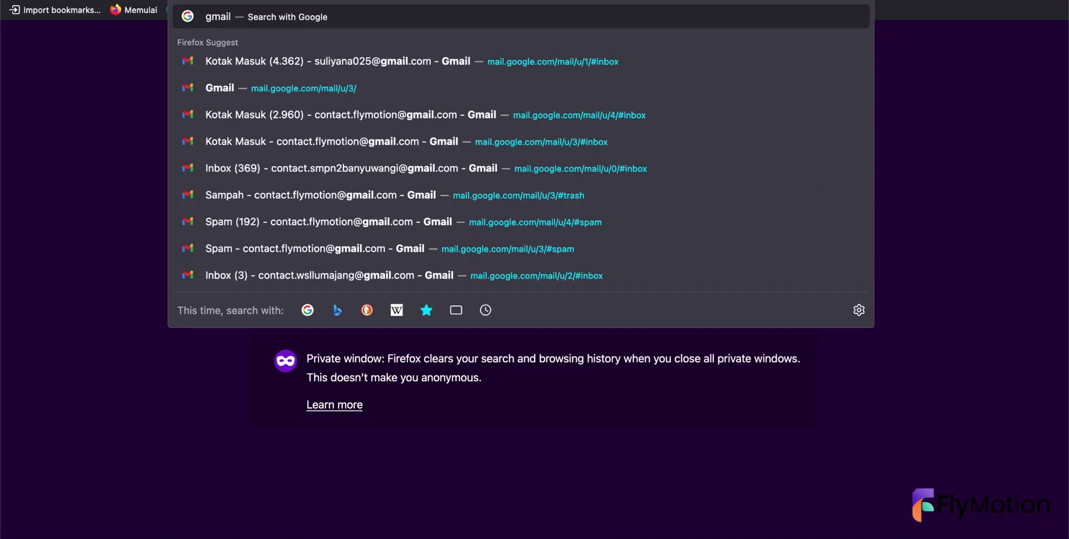
pyautogui.press('Return')
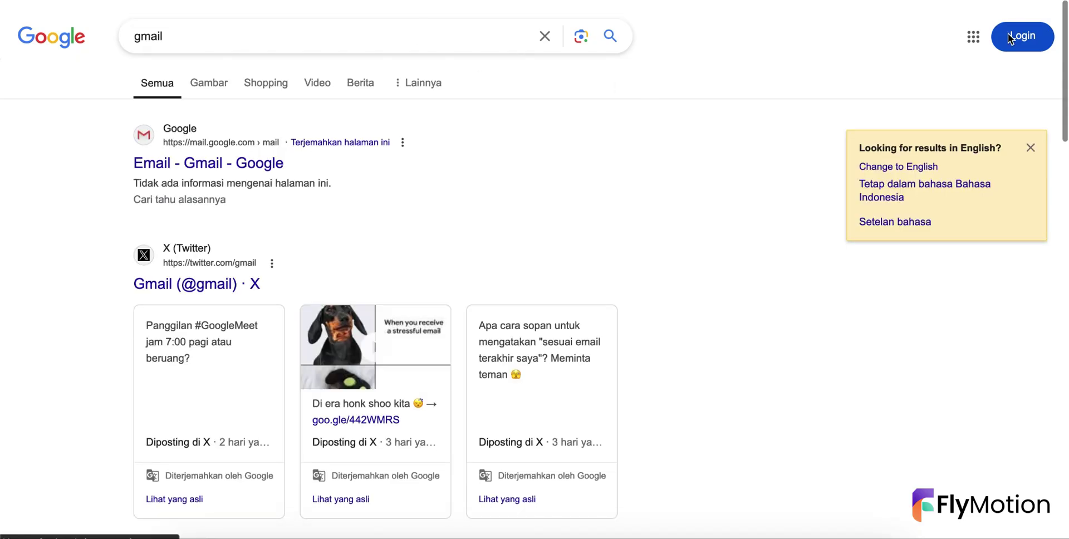
# - Sign in to the Google account by entering its email and password
pyautogui.click(1010, 38)
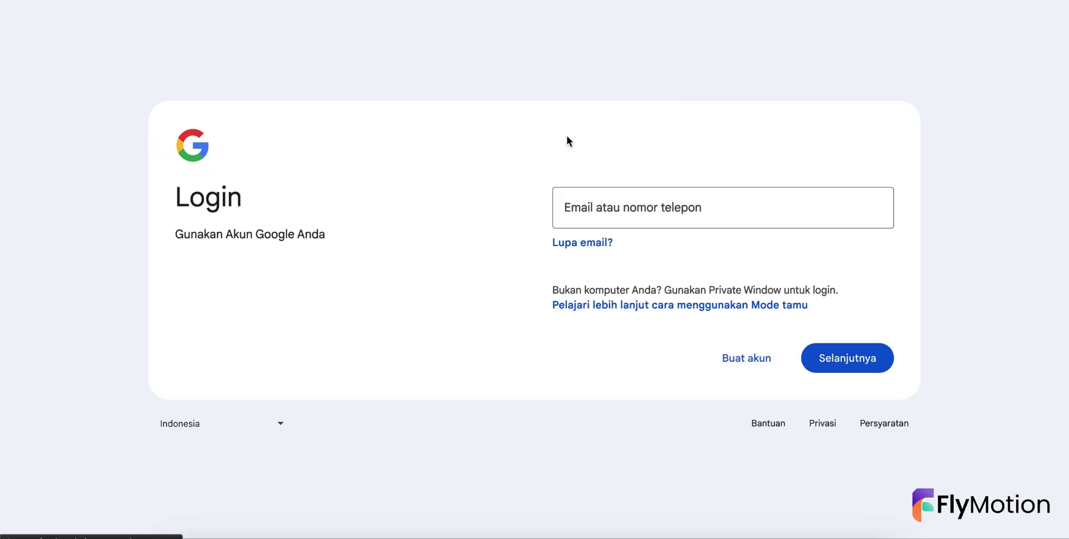
pyautogui.click(590, 212)
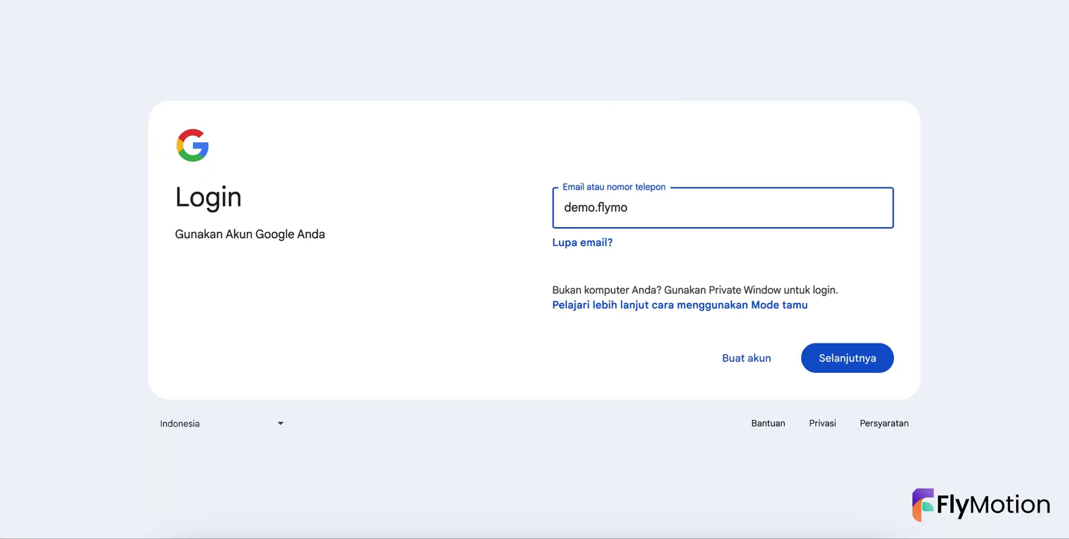
pyautogui.press('Return')
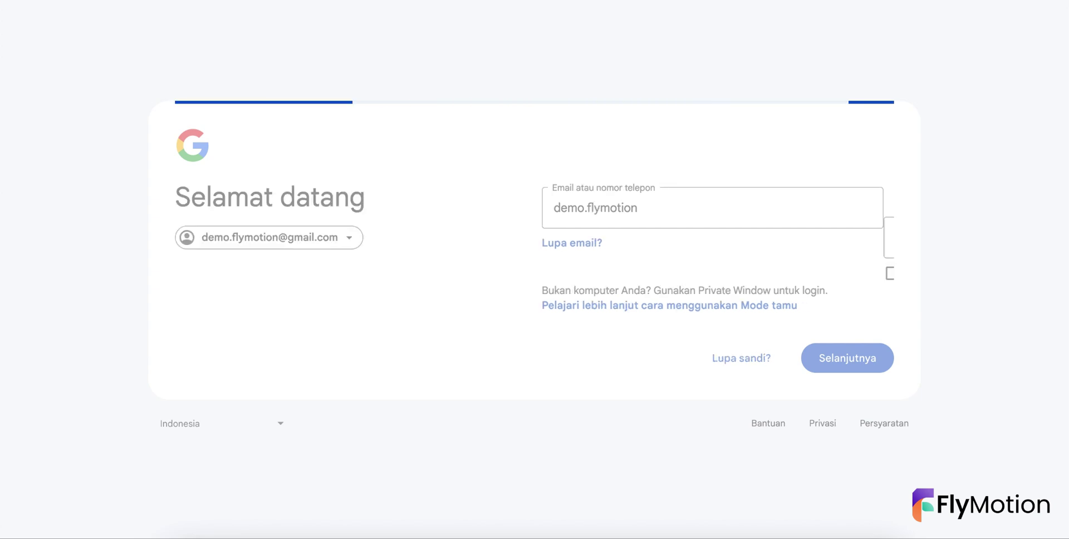
pyautogui.write('•')
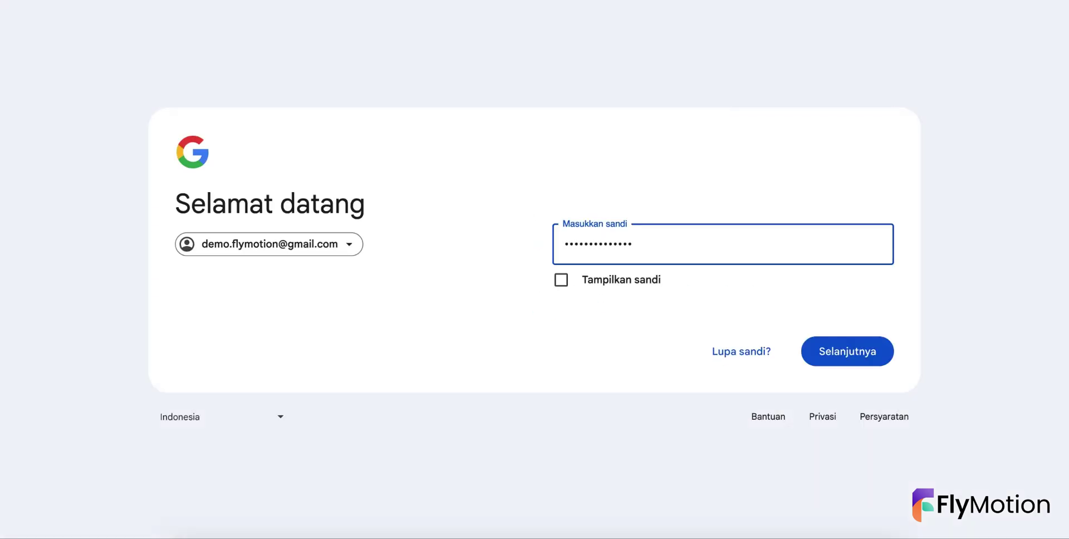
pyautogui.press('Return')
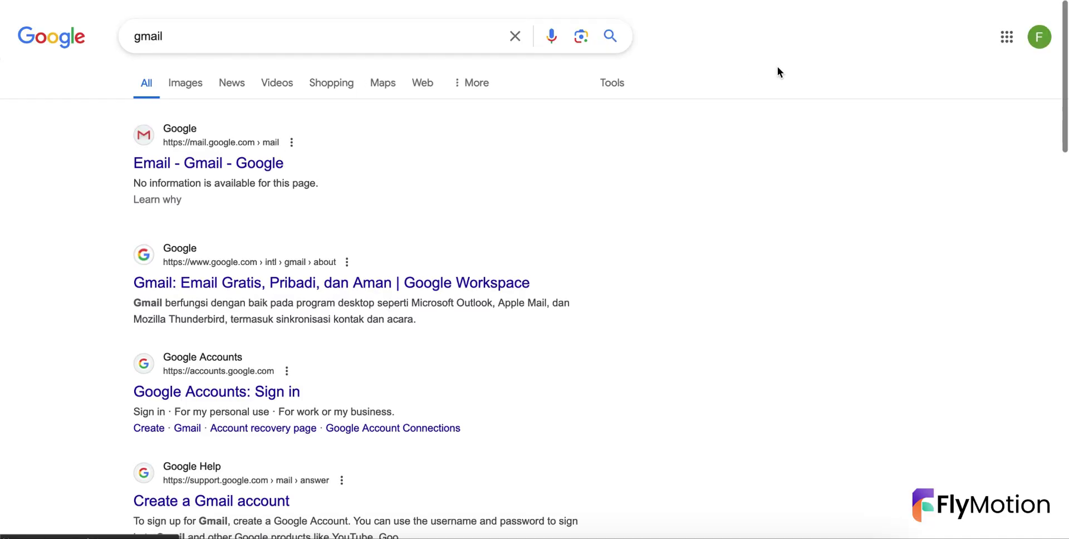
pyautogui.click(1009, 37)
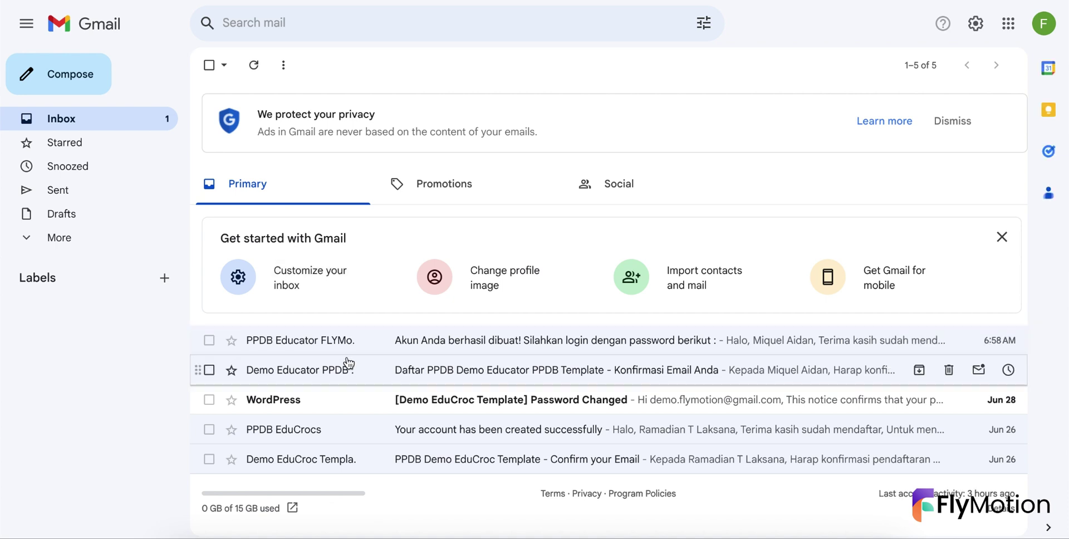
# - Open the newest PPDB Educator FLYMotion email containing the temporary login password
pyautogui.click(373, 369)
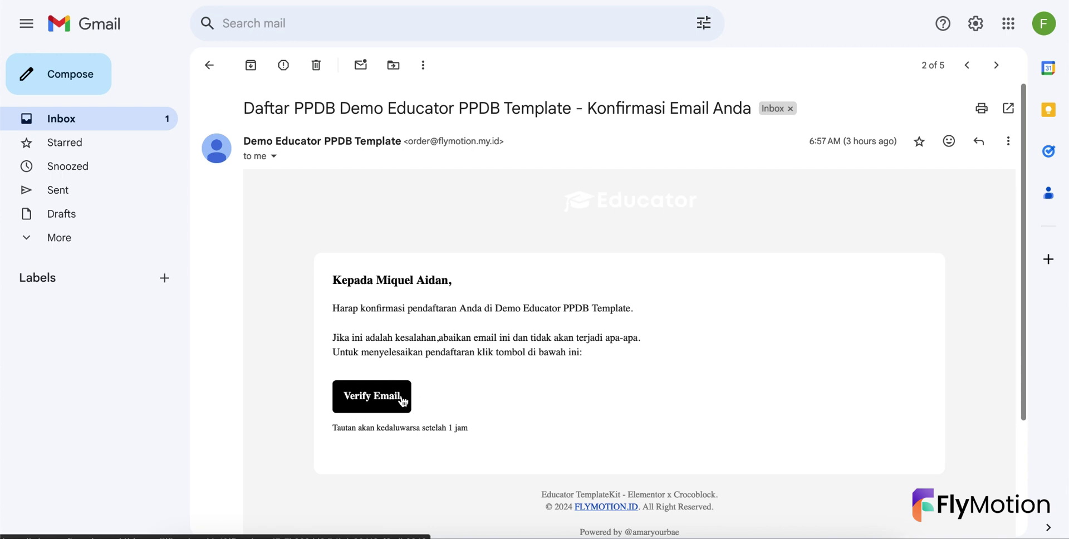
pyautogui.click(119, 123)
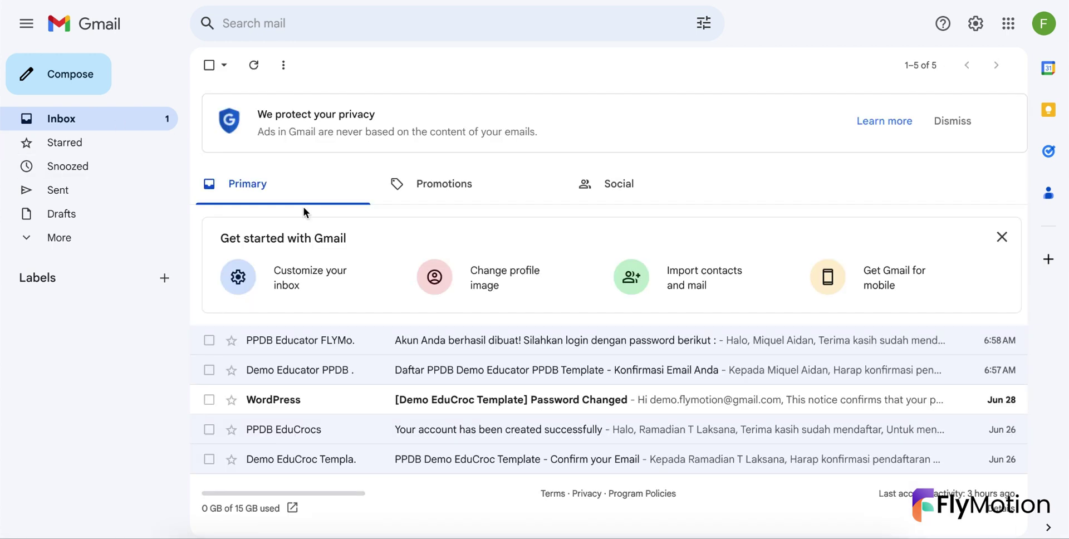
pyautogui.click(314, 339)
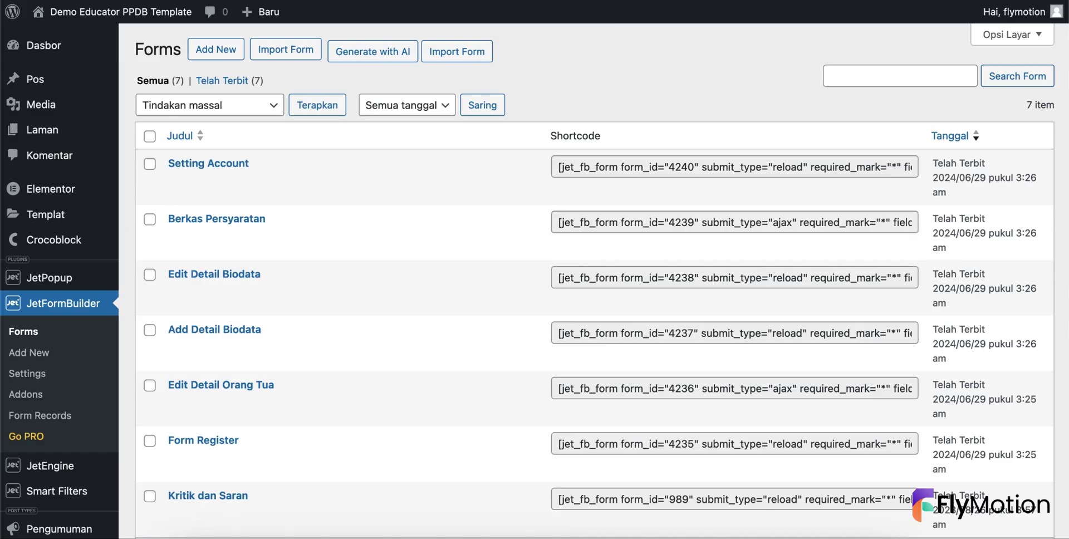
# - Open Form Register in the form editor and expand its Post Submit Actions list
pyautogui.scroll(-3, 215, 305)
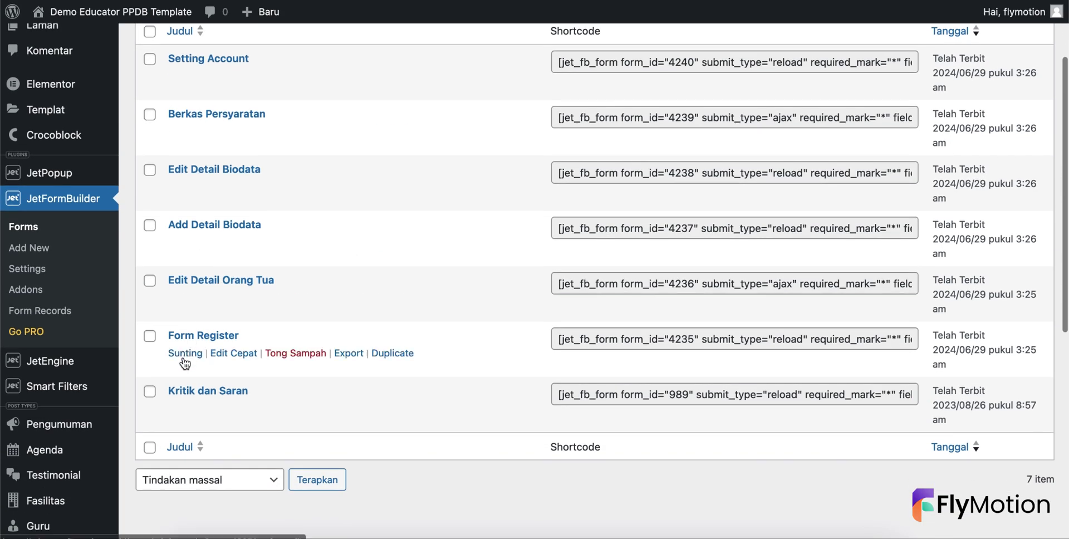
pyautogui.click(184, 356)
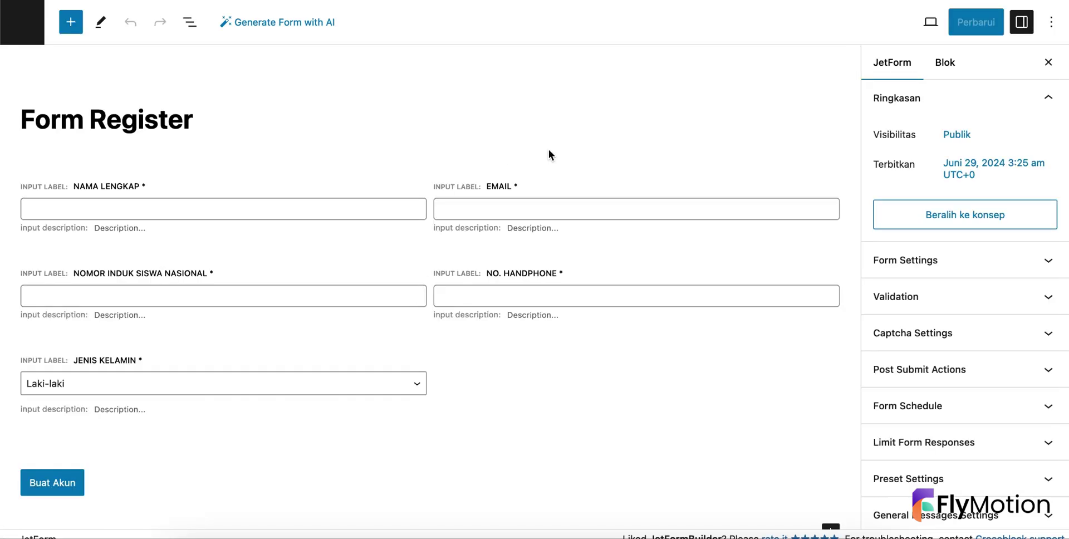
pyautogui.scroll(-2, 556, 184)
pyautogui.scroll(2, 556, 184)
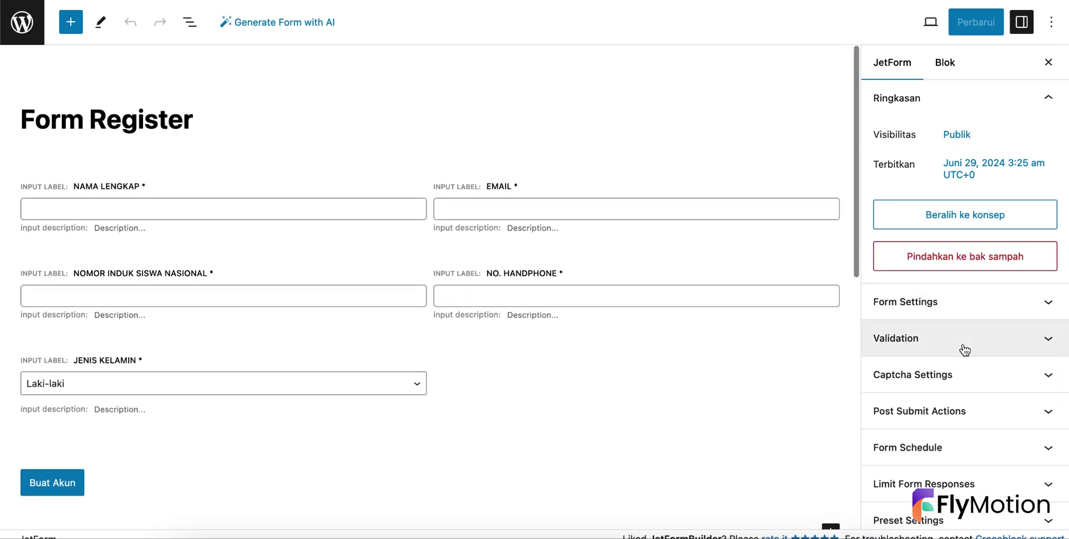
pyautogui.scroll(-2, 957, 384)
pyautogui.scroll(2, 958, 384)
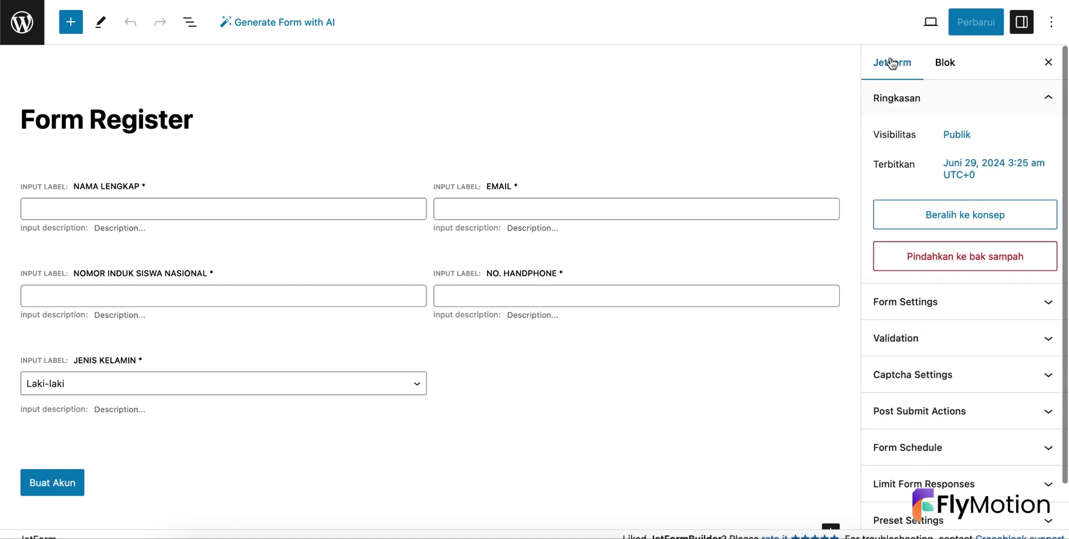
pyautogui.scroll(-2, 957, 313)
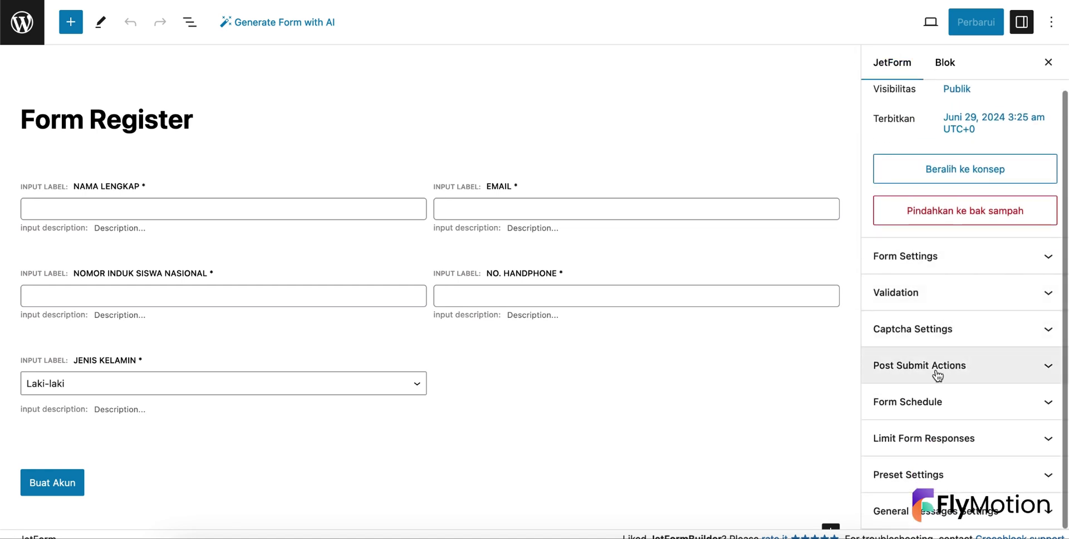
pyautogui.click(1053, 367)
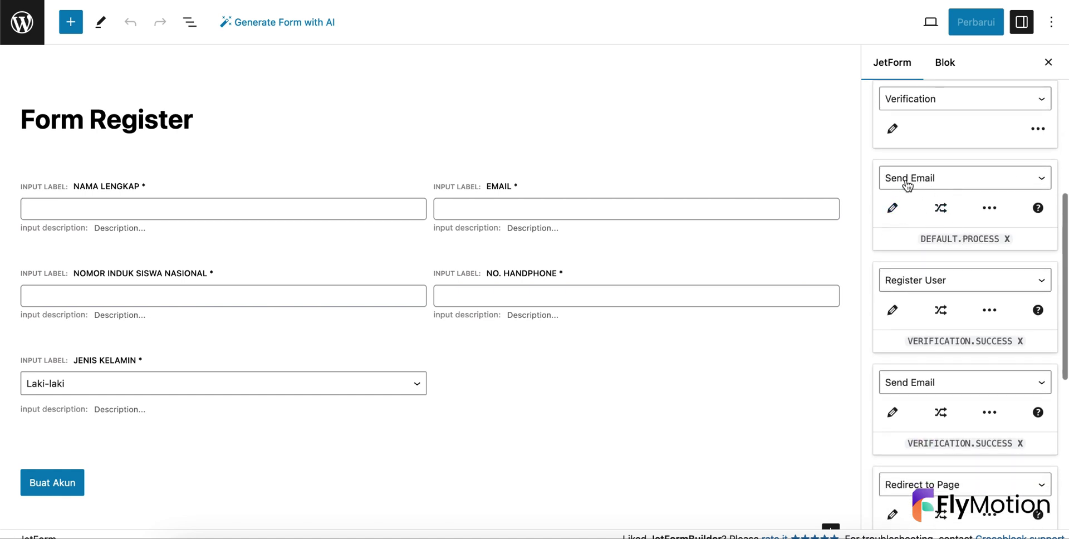
# - Open the first Send Email action and review its reply-to address and subject macros
pyautogui.click(892, 208)
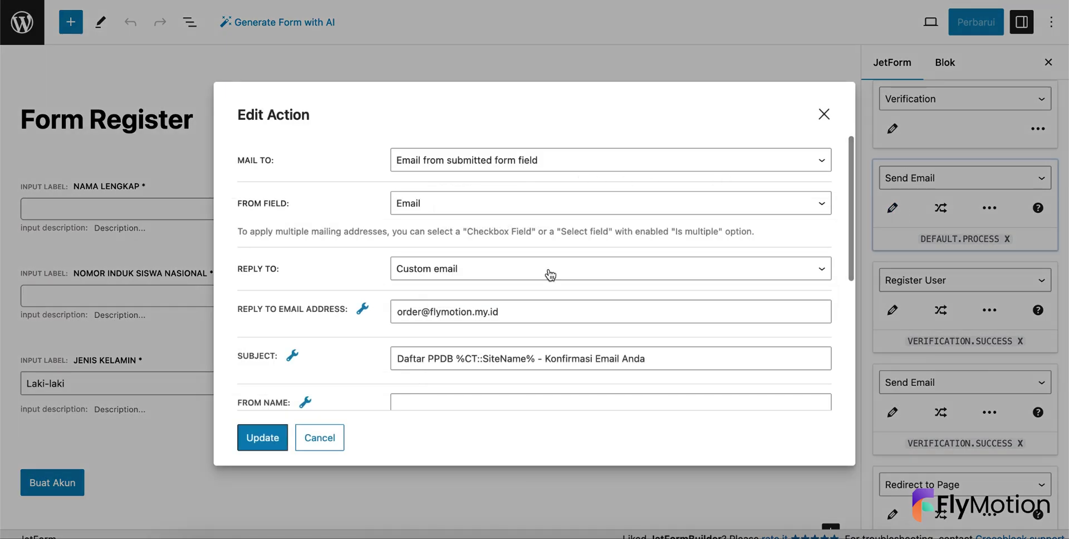
pyautogui.scroll(-2, 551, 274)
pyautogui.scroll(-1, 550, 274)
pyautogui.click(509, 273)
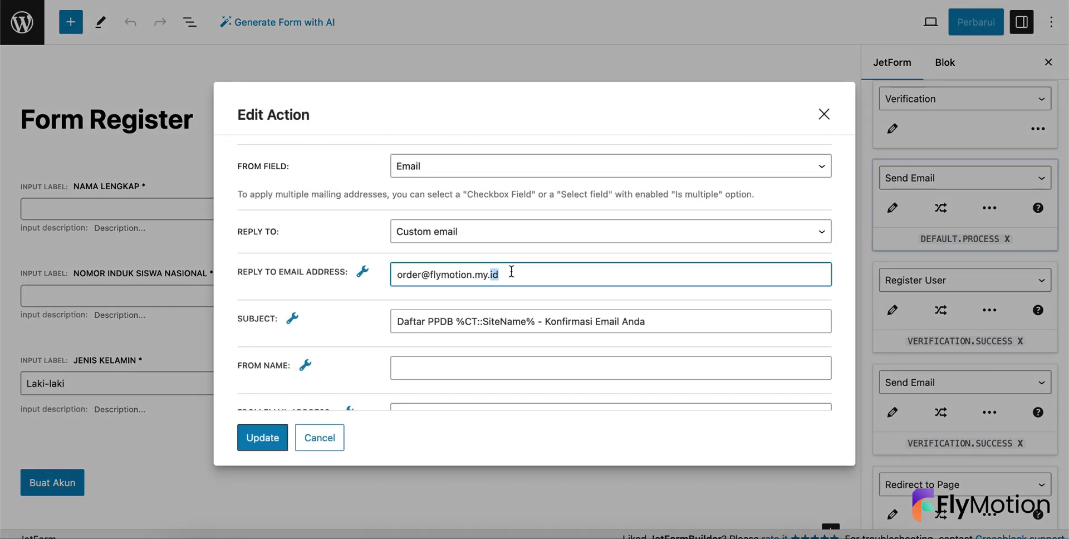
pyautogui.hotkey('ctrl', 'a')
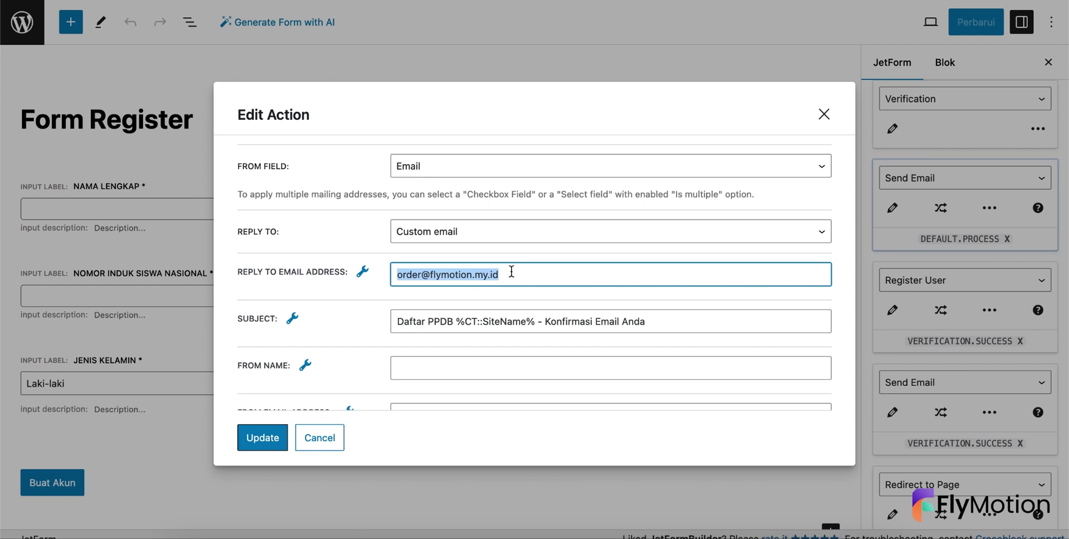
pyautogui.doubleClick(422, 328)
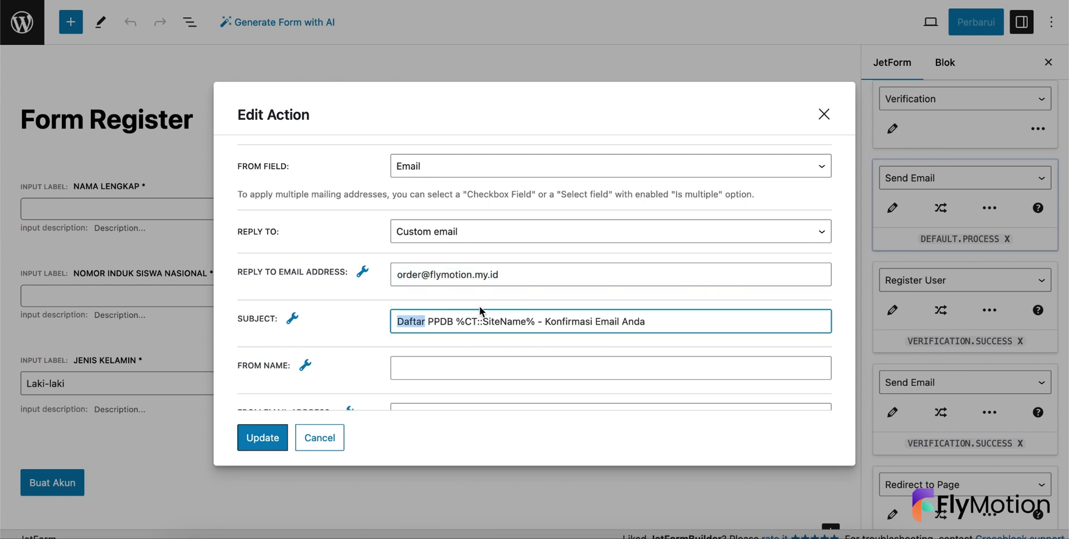
pyautogui.click(291, 318)
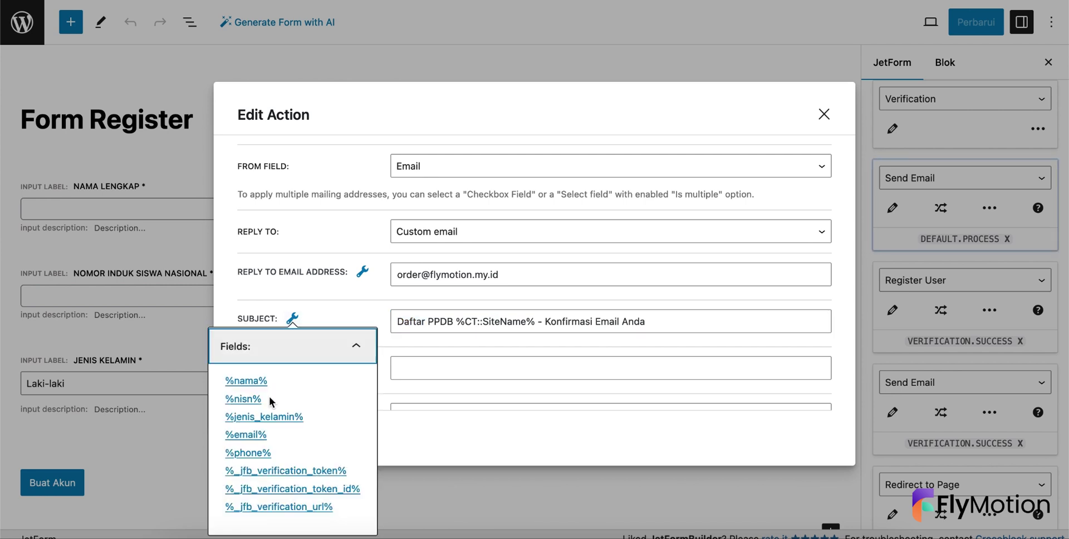
pyautogui.click(349, 311)
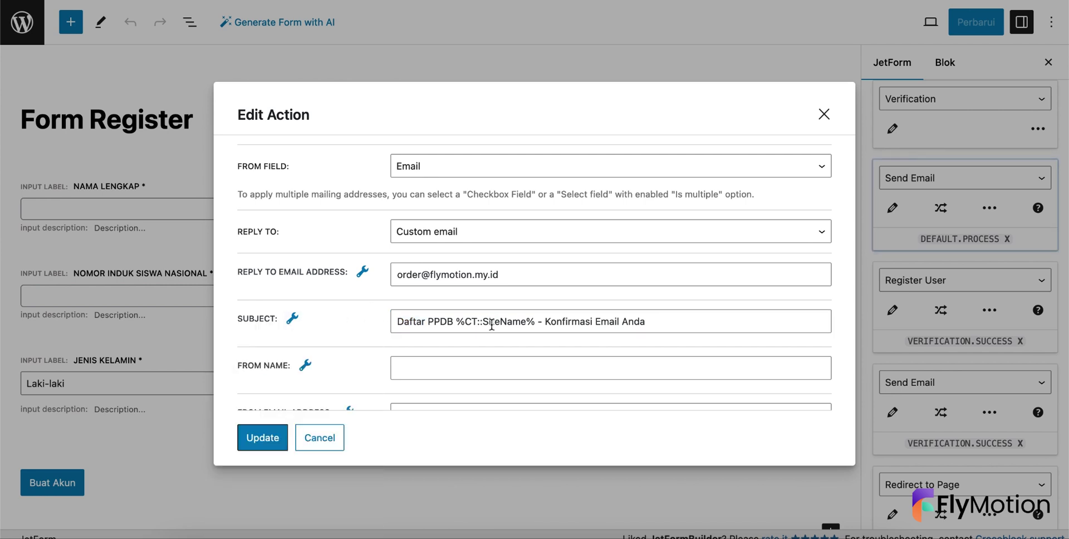
# - Check the sender email address and keep HTML as the content type
pyautogui.scroll(-2, 476, 325)
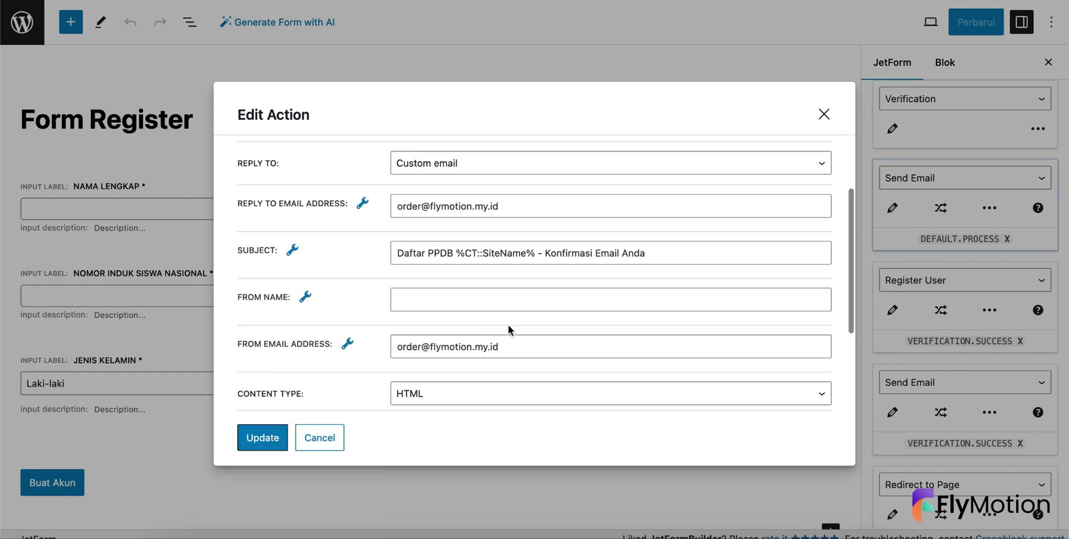
pyautogui.click(509, 341)
pyautogui.press('super+a')
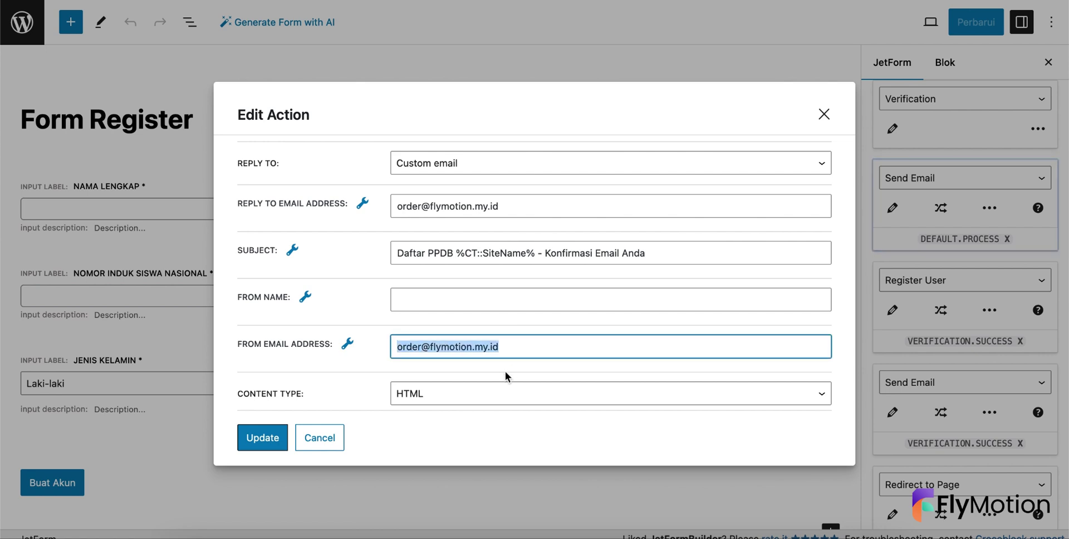
pyautogui.scroll(-5, 506, 371)
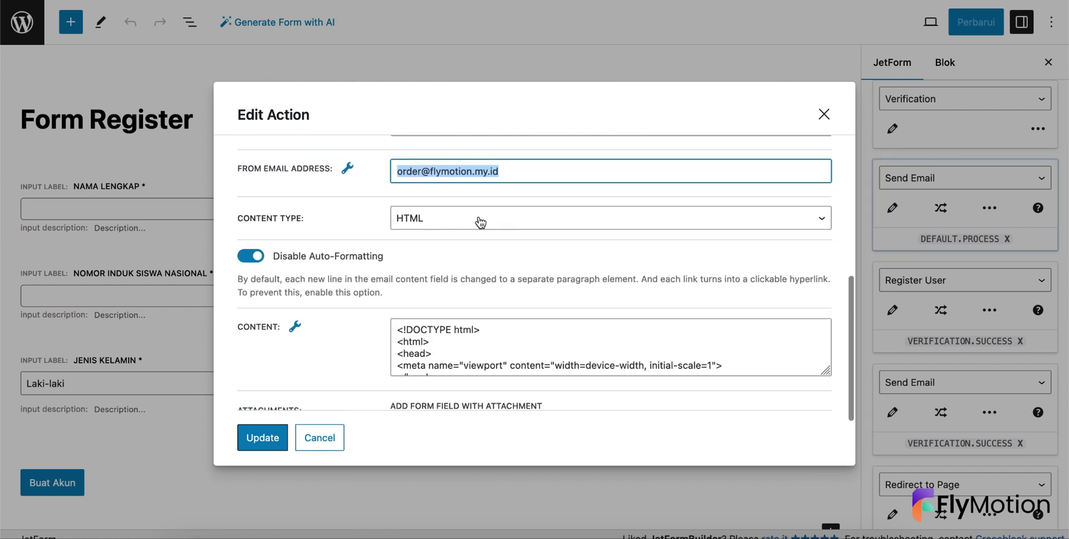
pyautogui.click(472, 217)
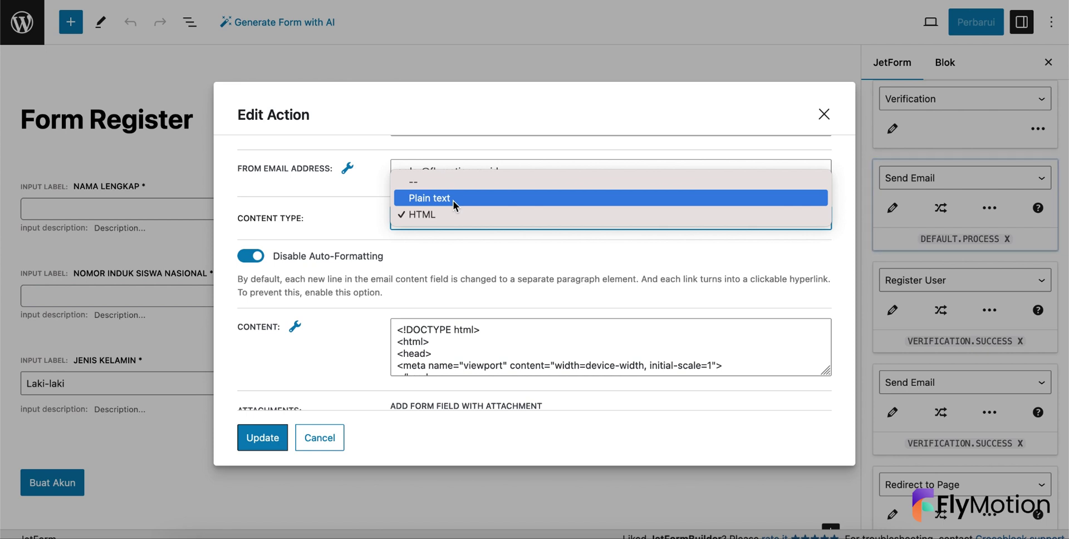
pyautogui.click(369, 211)
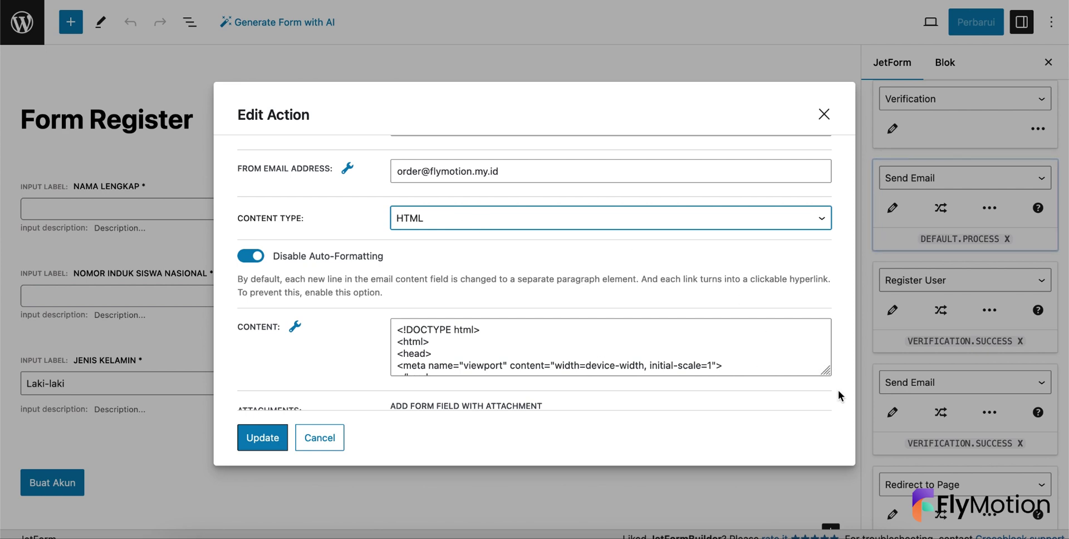
# - Enlarge the Content textarea to read the email's HTML template
pyautogui.moveTo(825, 372); pyautogui.dragTo(816, 463)
pyautogui.scroll(-2, 775, 348)
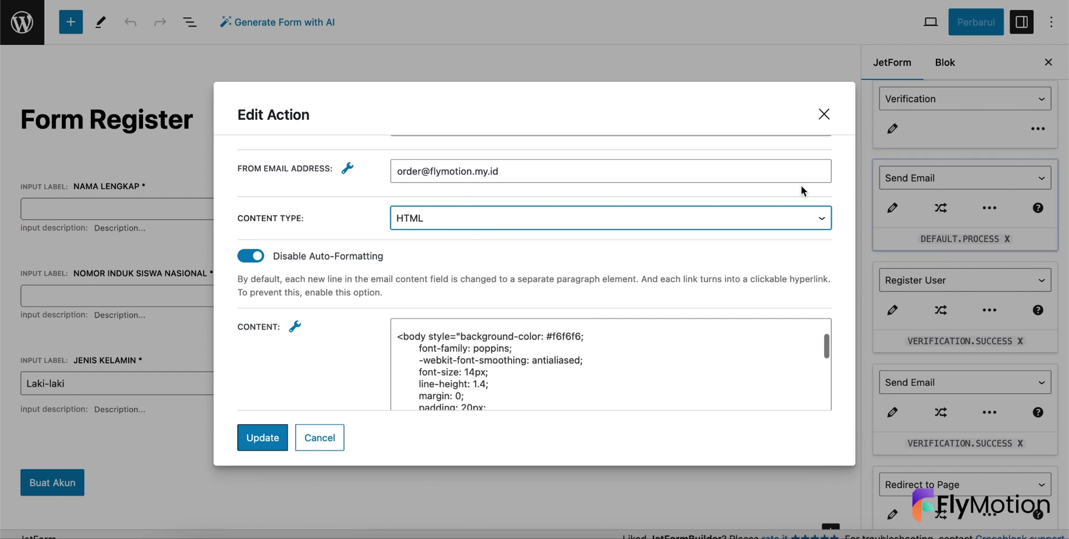
pyautogui.scroll(-5, 818, 413)
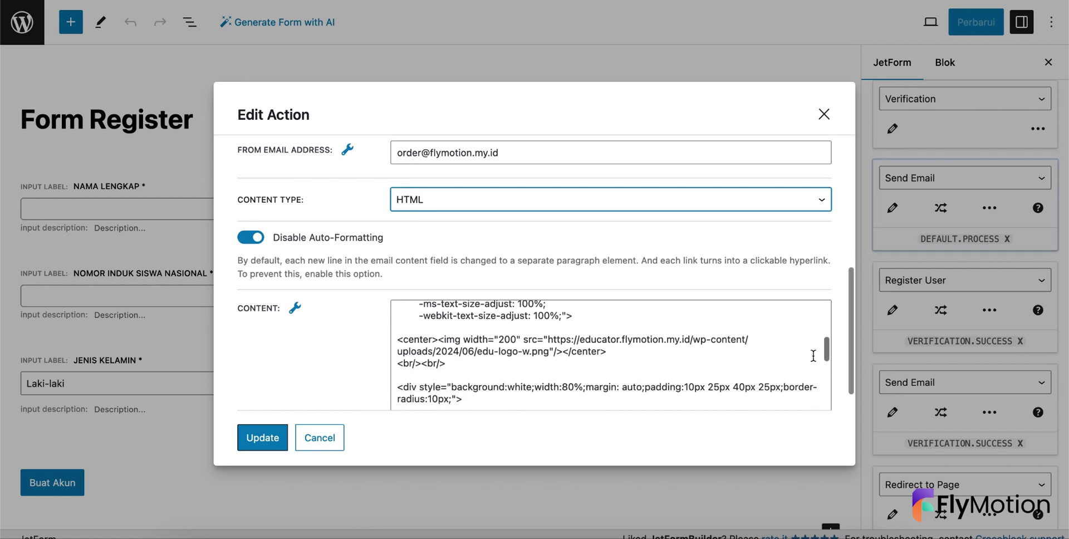
pyautogui.scroll(-5, 813, 355)
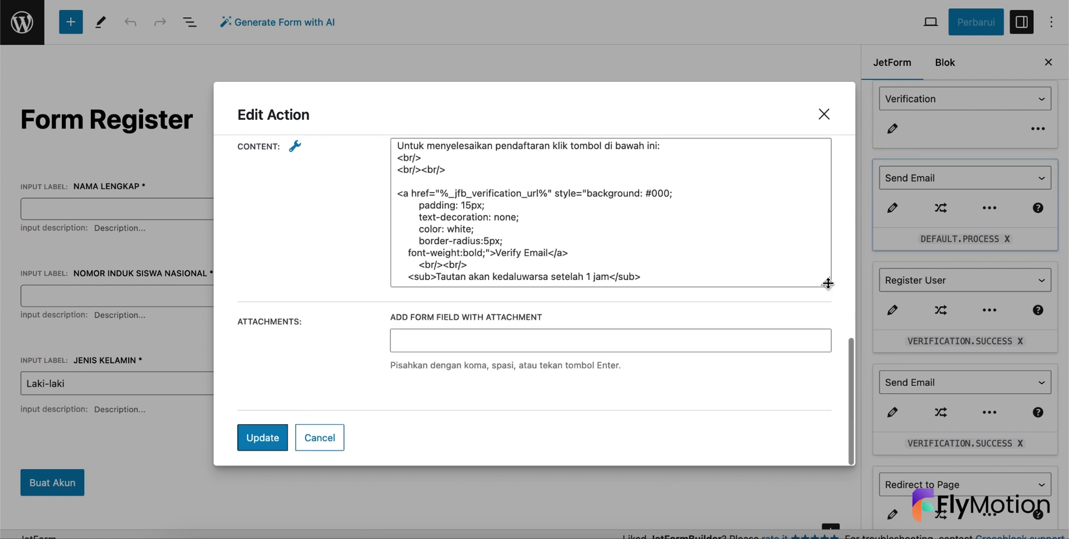
pyautogui.moveTo(828, 284); pyautogui.dragTo(826, 394)
pyautogui.scroll(5, 723, 303)
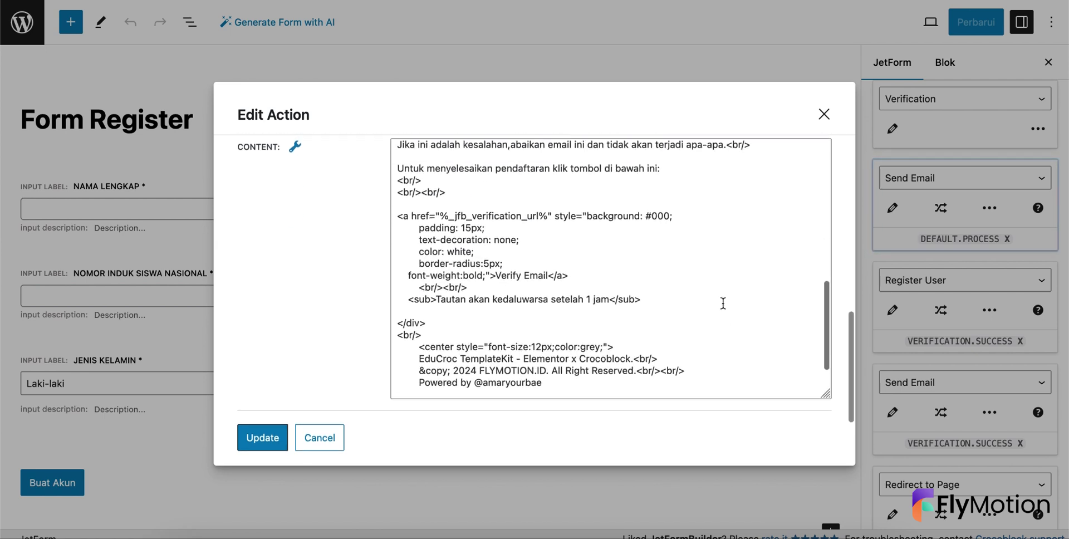
pyautogui.scroll(5, 723, 303)
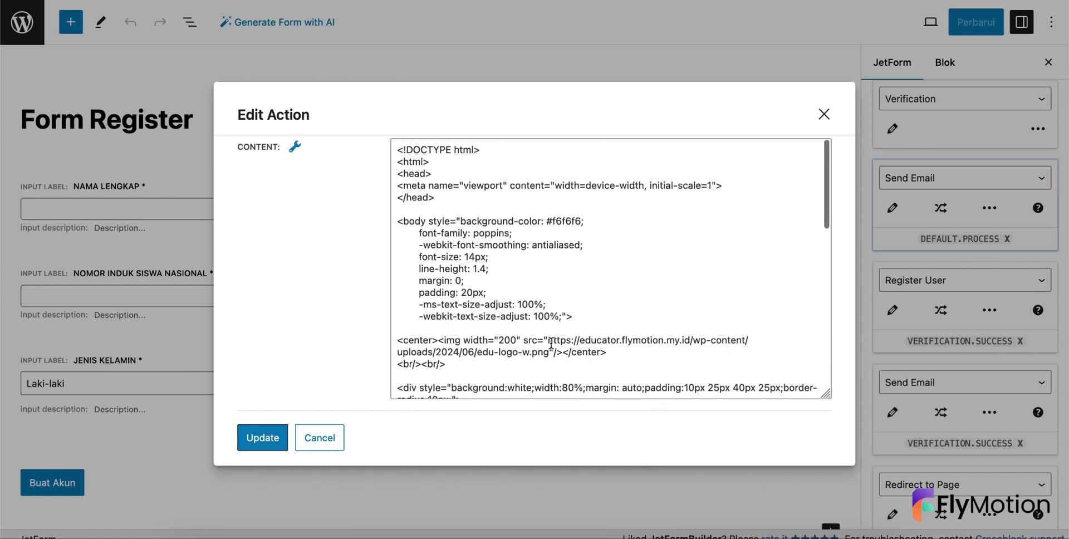
# - Select the logo image URL and scroll down through the email's HTML body
pyautogui.moveTo(548, 340); pyautogui.dragTo(547, 357)
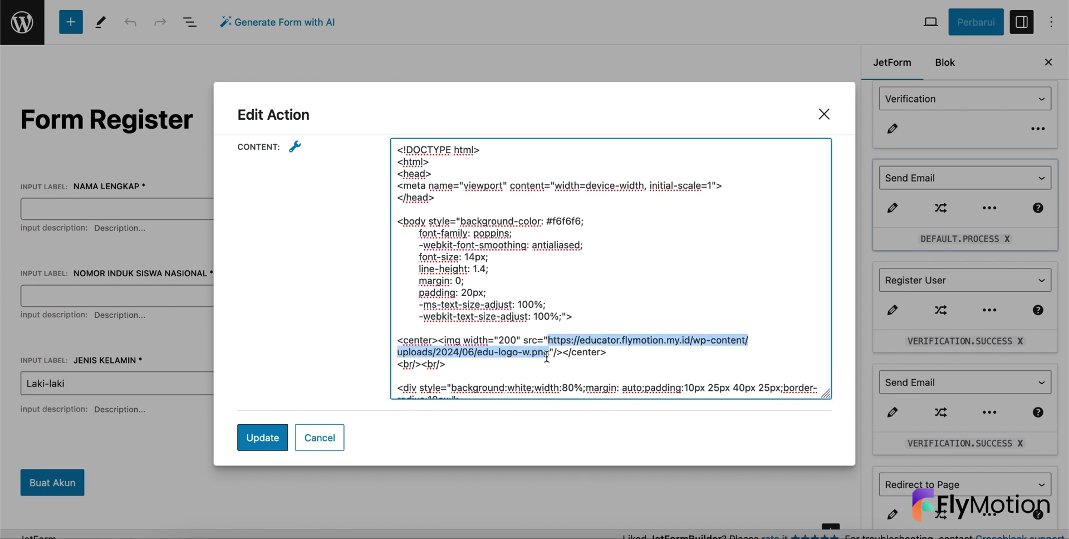
pyautogui.scroll(-5, 515, 285)
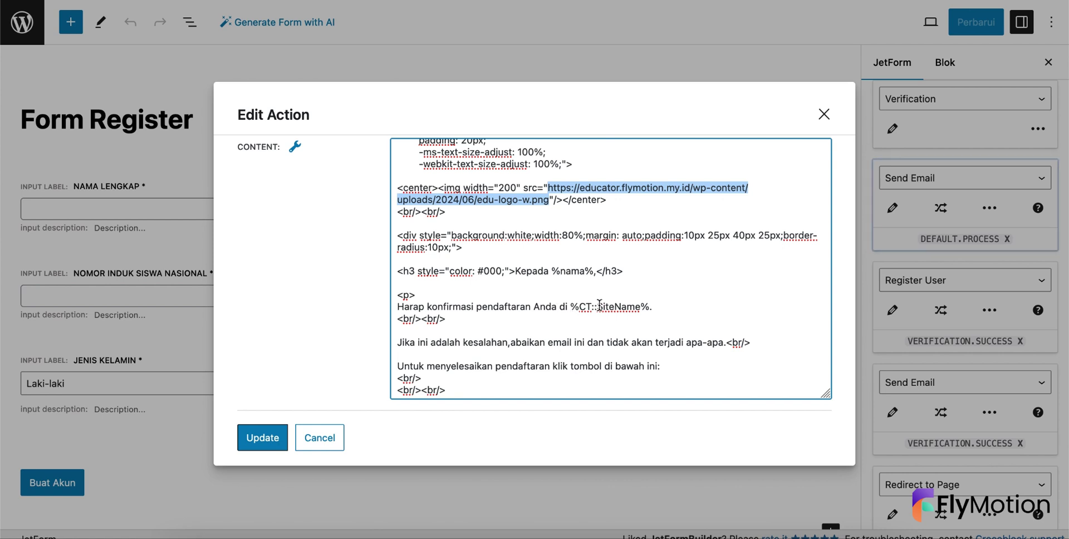
pyautogui.scroll(-3, 592, 323)
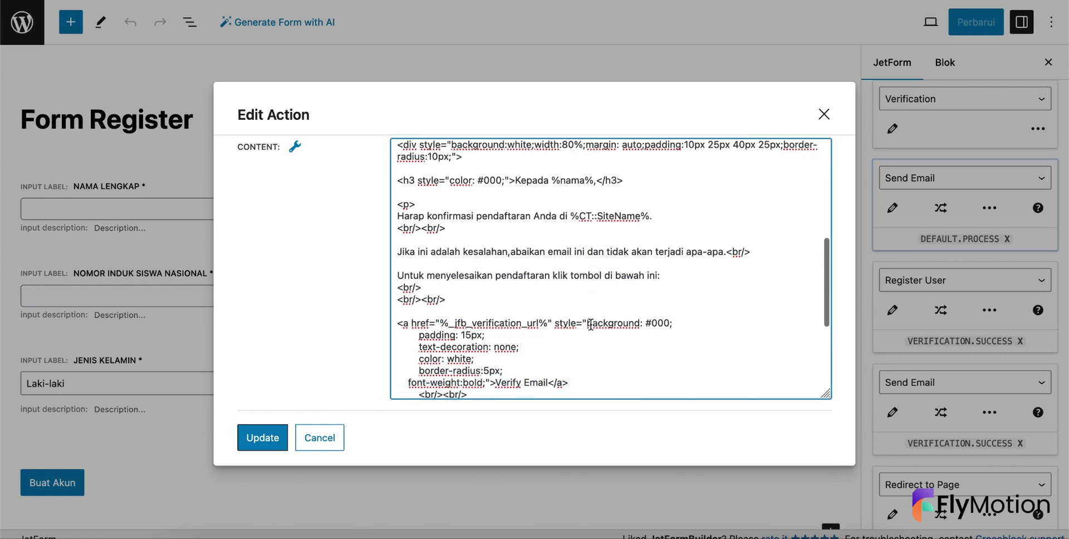
pyautogui.scroll(-2, 565, 303)
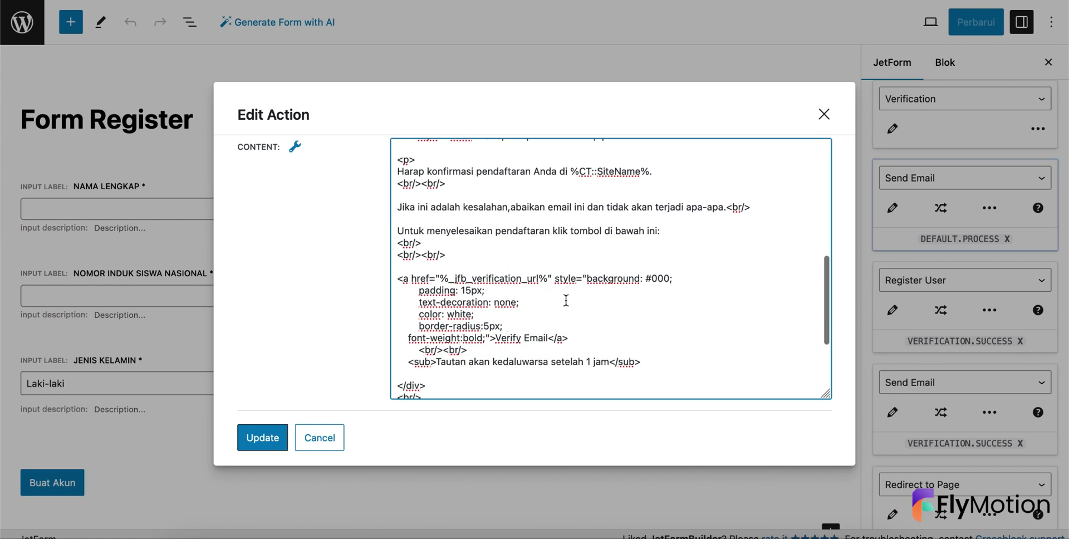
pyautogui.scroll(-1, 569, 308)
pyautogui.scroll(-4, 526, 279)
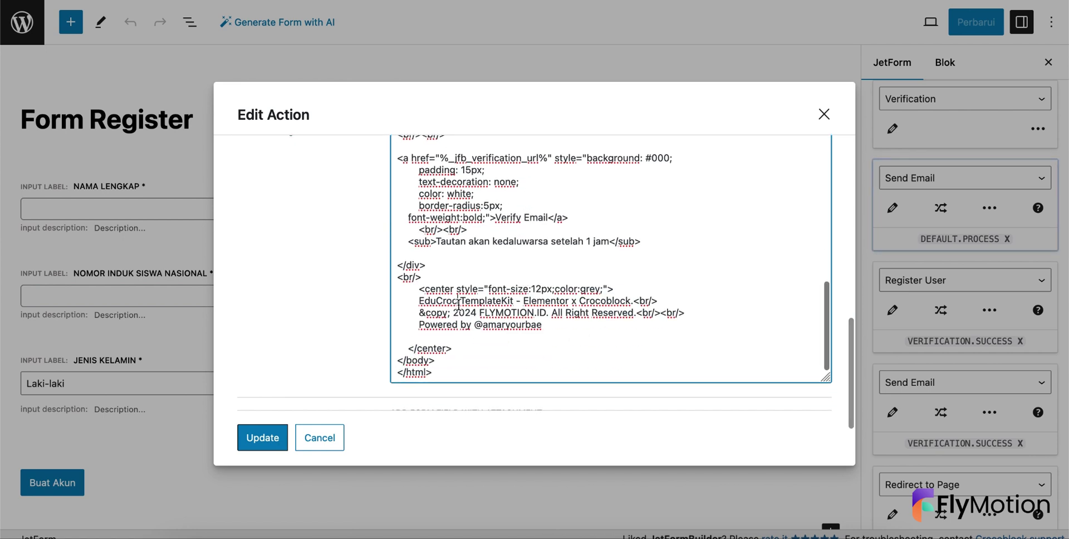
# - Change the footer's template name from Croc to Educator TemplateKit and review the footer
pyautogui.click(458, 305)
pyautogui.press('BackSpace')
pyautogui.press('BackSpace')
pyautogui.press('BackSpace')
pyautogui.press('BackSpace')
pyautogui.press('Left')
pyautogui.write('cator')
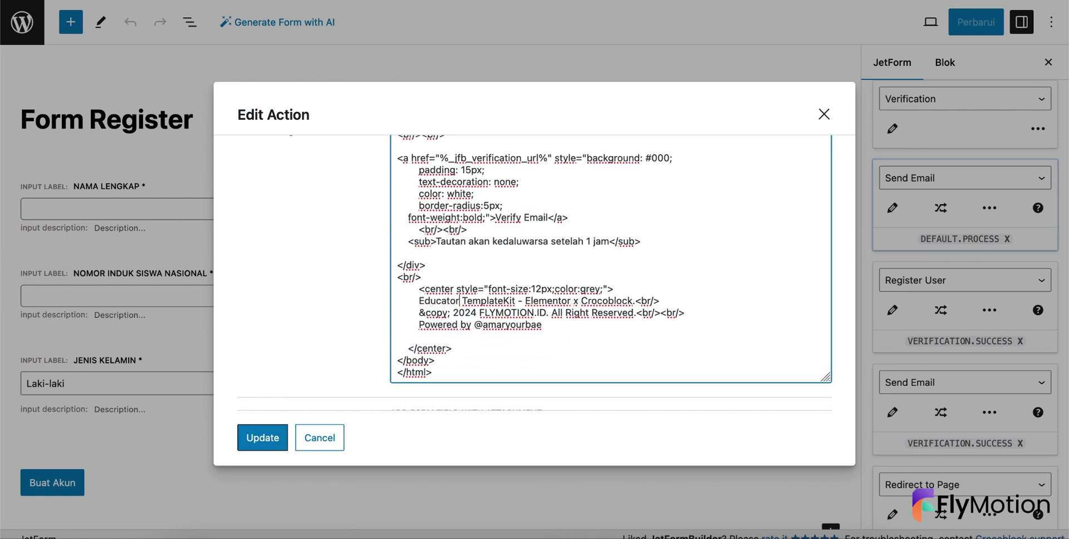
pyautogui.scroll(-2, 613, 289)
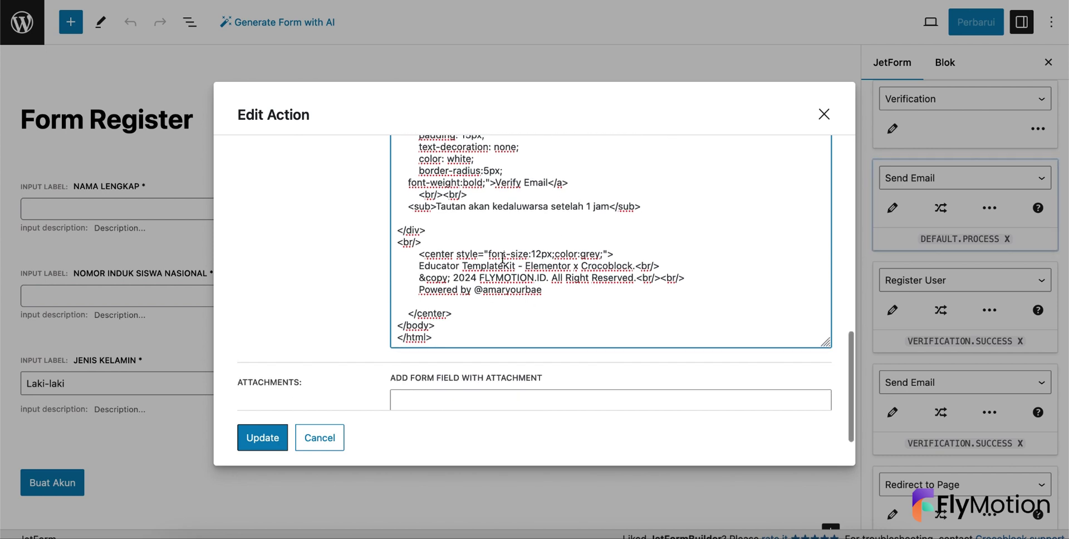
pyautogui.scroll(-2, 502, 258)
pyautogui.scroll(-1, 502, 257)
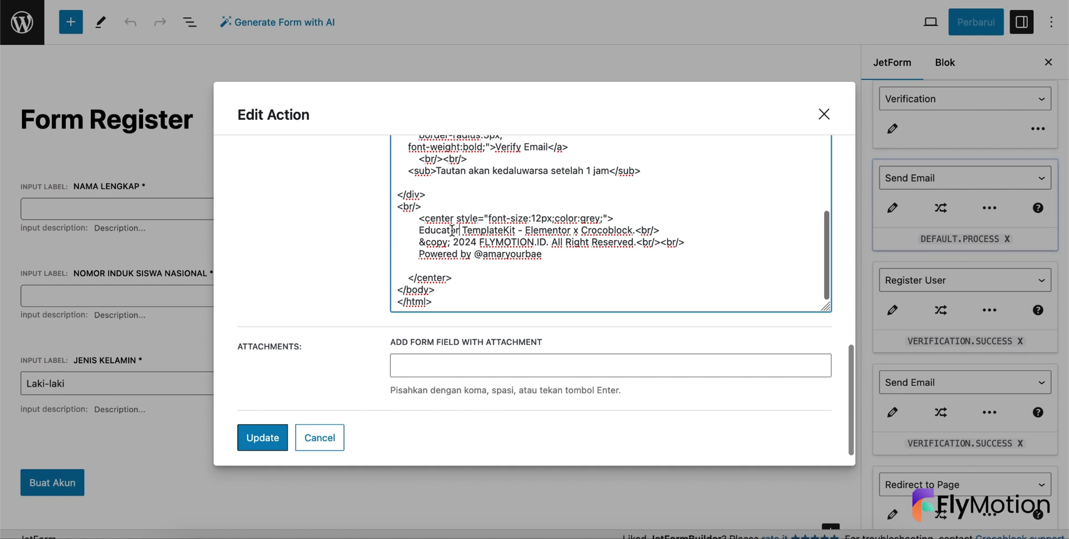
pyautogui.doubleClick(450, 232)
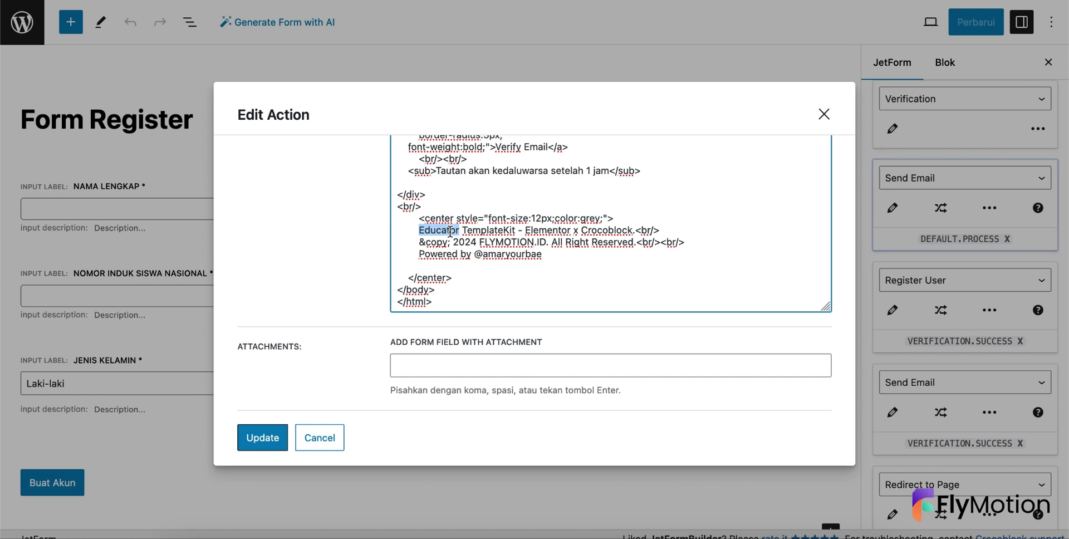
pyautogui.scroll(-1, 445, 261)
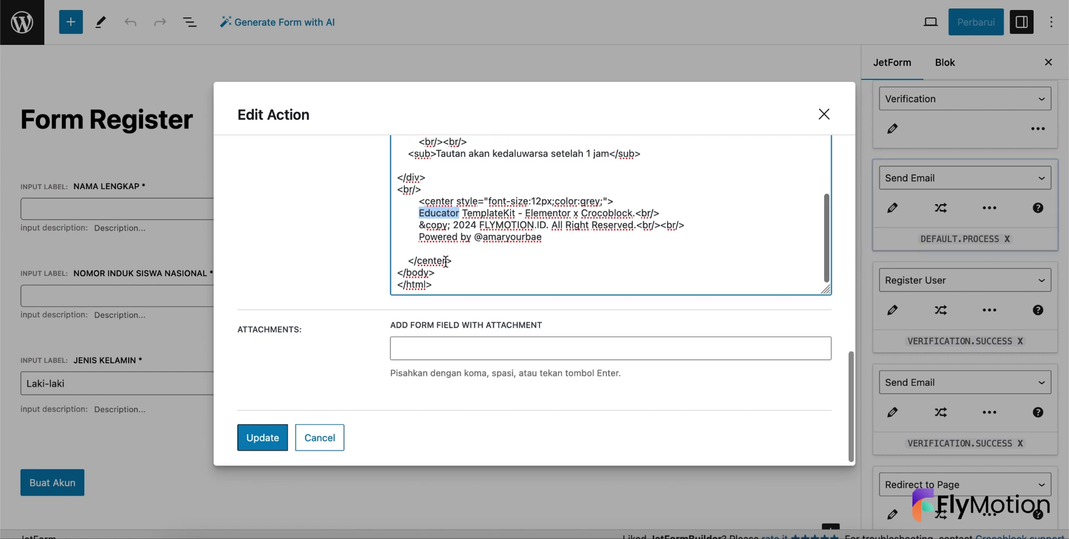
# - Save the verification email action and bring up the account-created Send Email action
pyautogui.click(280, 430)
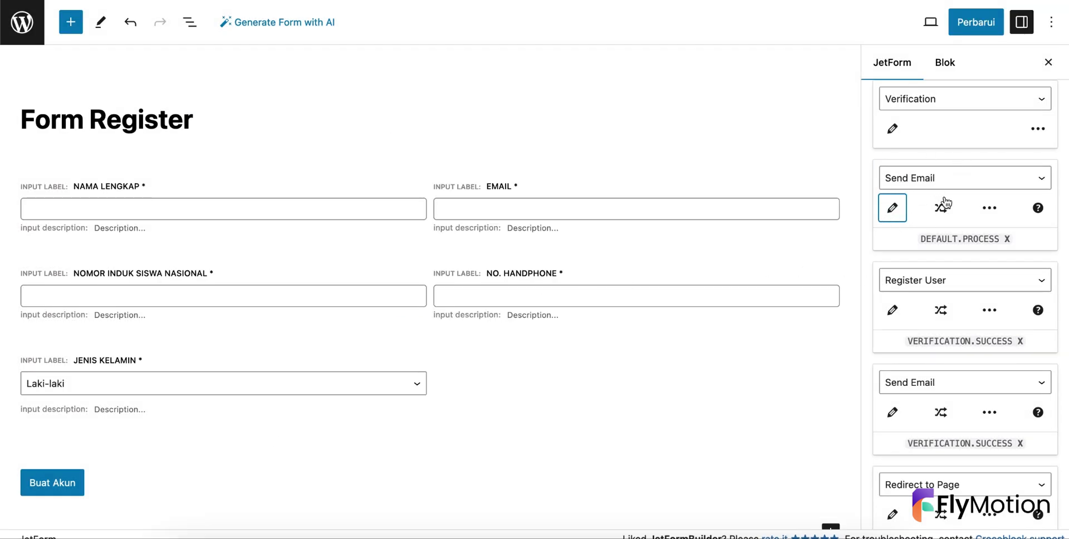
pyautogui.scroll(-3, 940, 243)
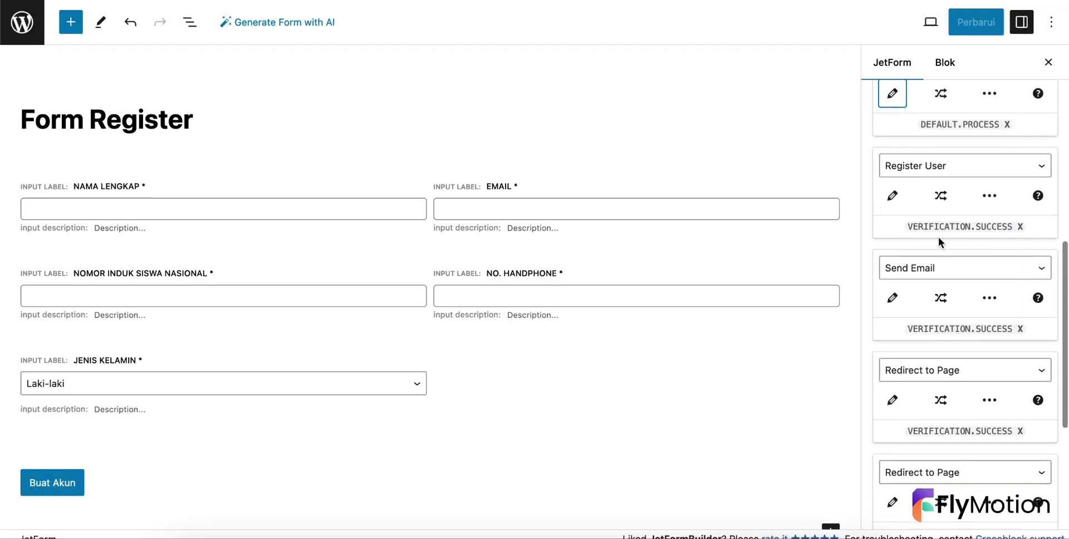
pyautogui.click(894, 291)
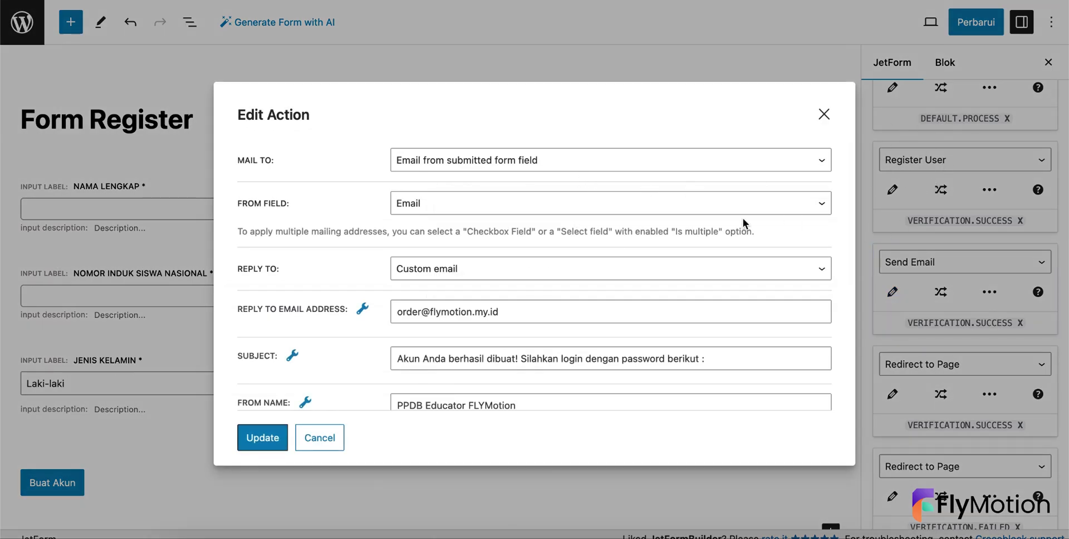
pyautogui.scroll(-3, 620, 236)
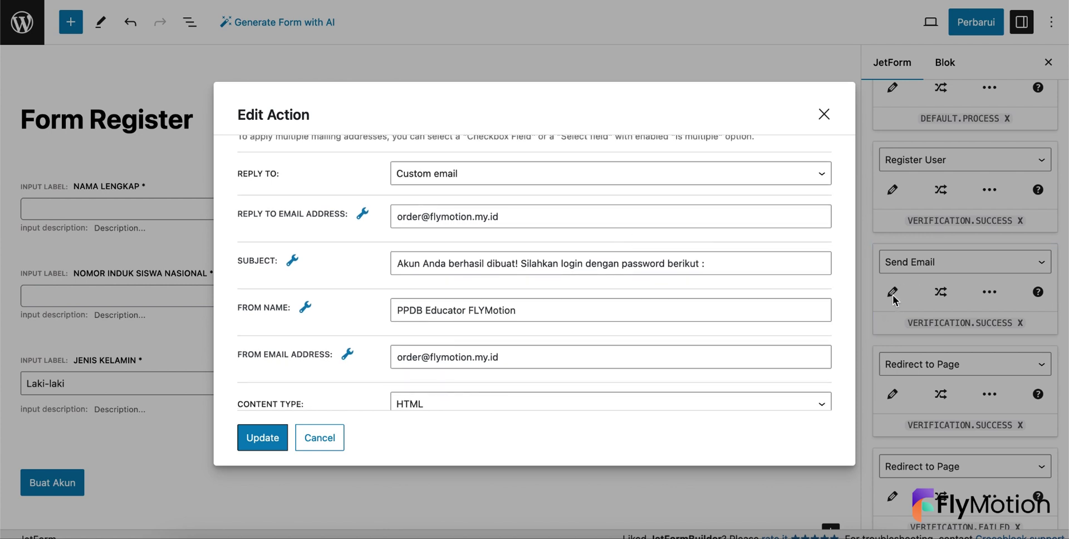
pyautogui.scroll(3, 612, 261)
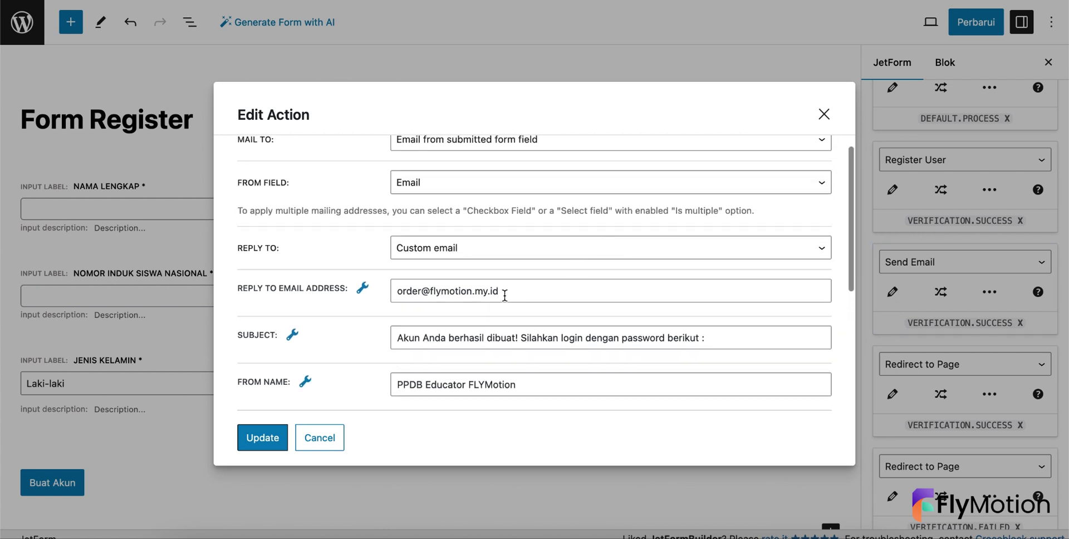
# - Check the account-created action's Reply To address, From Name and From Email
pyautogui.tripleClick(504, 295)
pyautogui.scroll(-2, 504, 295)
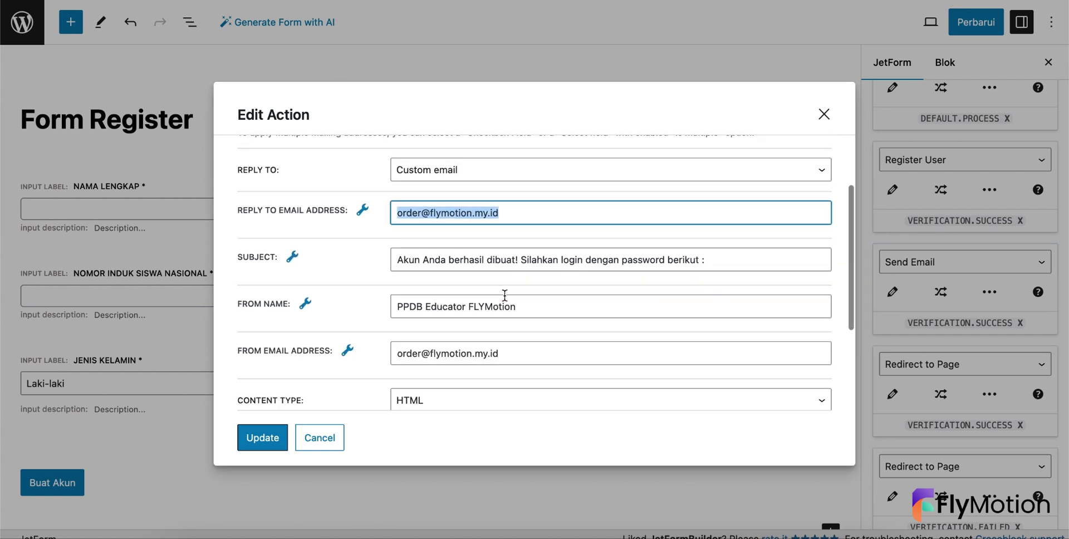
pyautogui.doubleClick(535, 304)
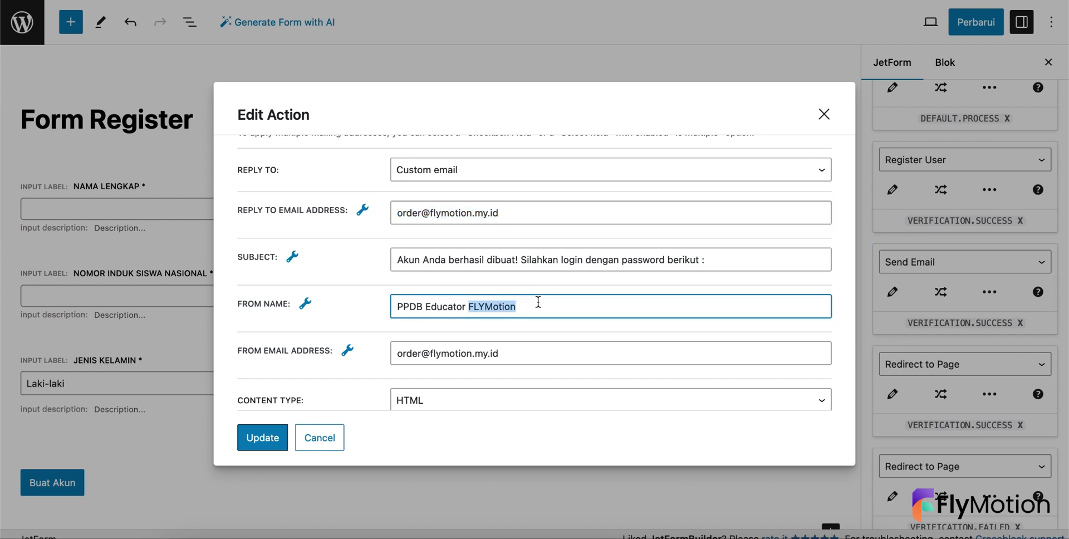
pyautogui.tripleClick(538, 302)
pyautogui.doubleClick(508, 349)
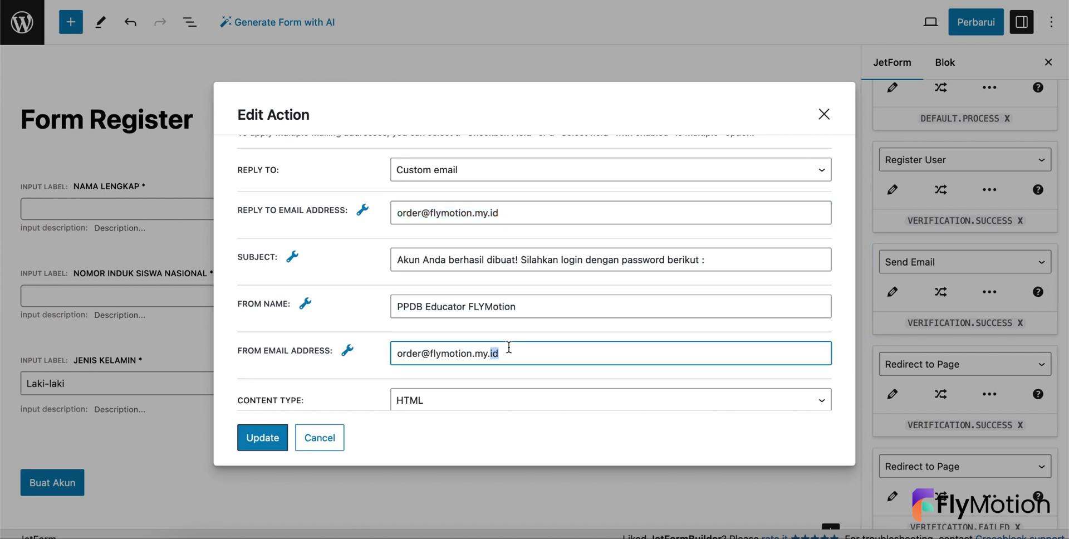
pyautogui.tripleClick(509, 348)
pyautogui.scroll(-5, 509, 347)
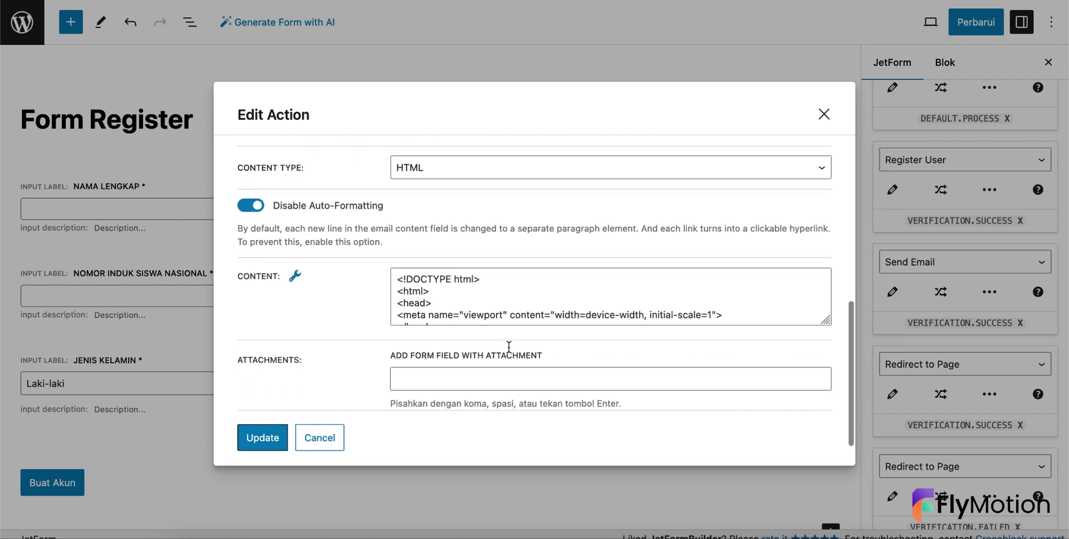
# - Enlarge the Content field and select the Login Now link address in the HTML
pyautogui.moveTo(822, 287); pyautogui.dragTo(802, 422)
pyautogui.scroll(-2, 727, 333)
pyautogui.scroll(-2, 727, 332)
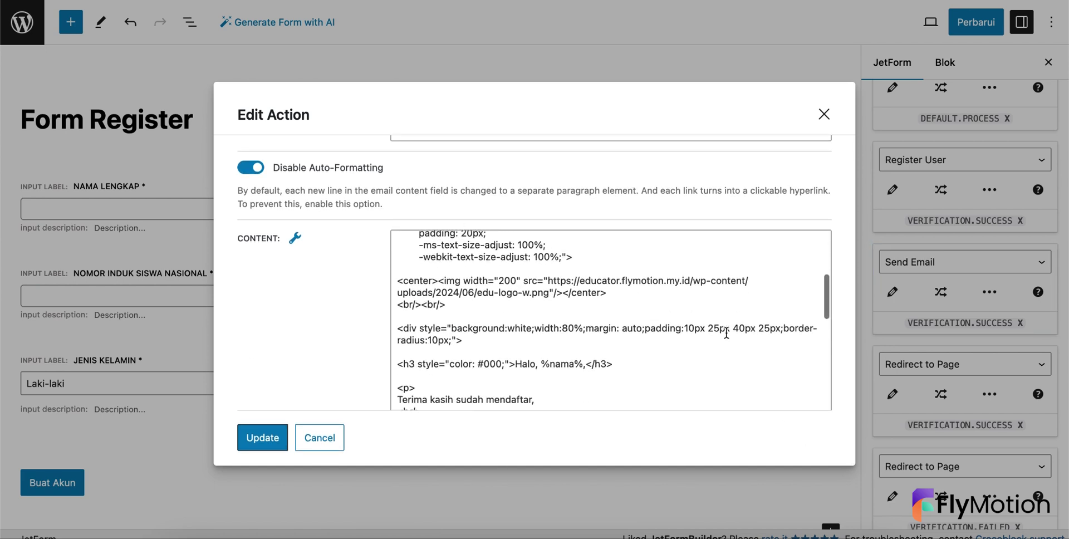
pyautogui.scroll(-2, 612, 280)
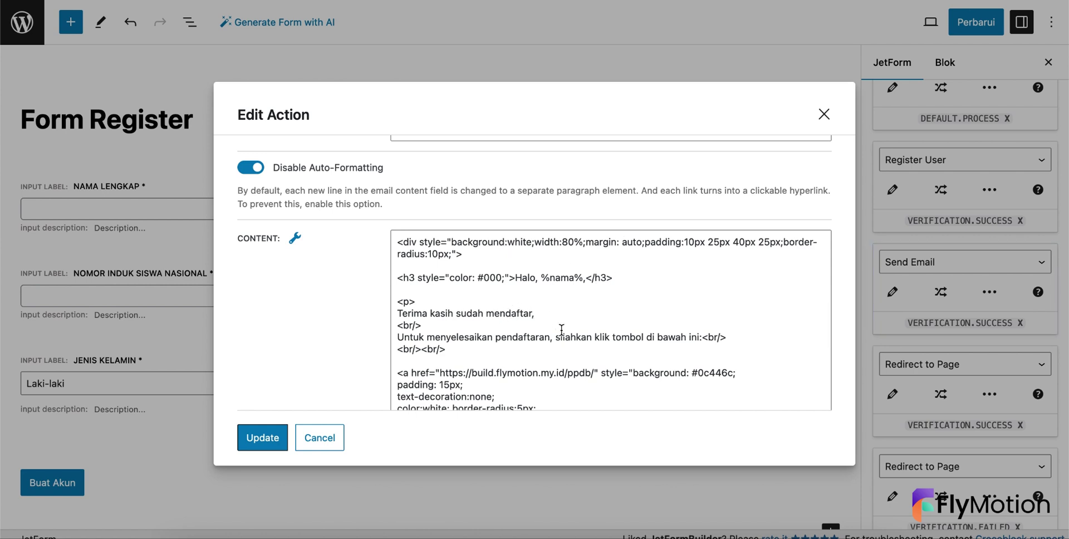
pyautogui.scroll(-5, 562, 329)
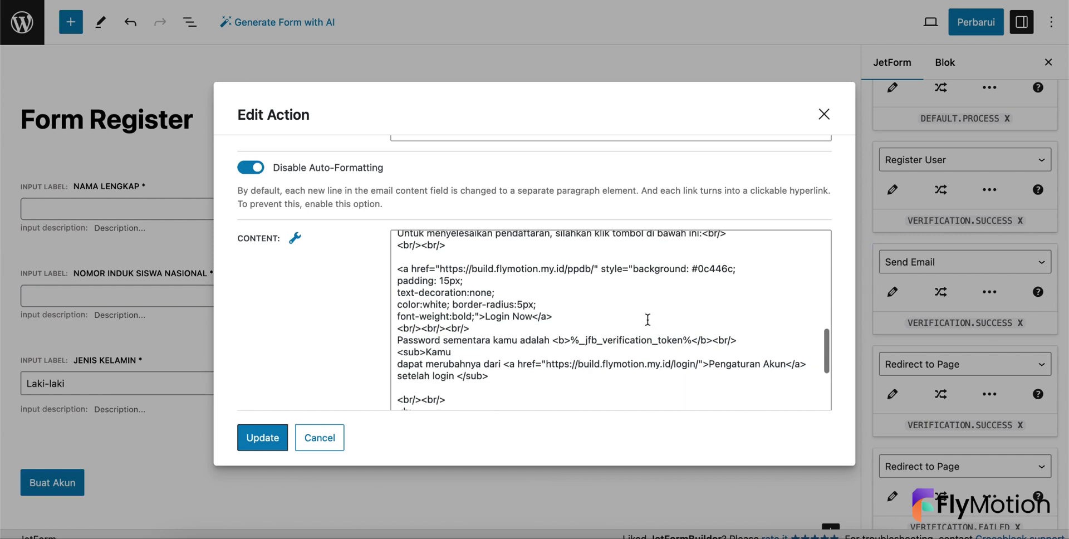
pyautogui.click(593, 273)
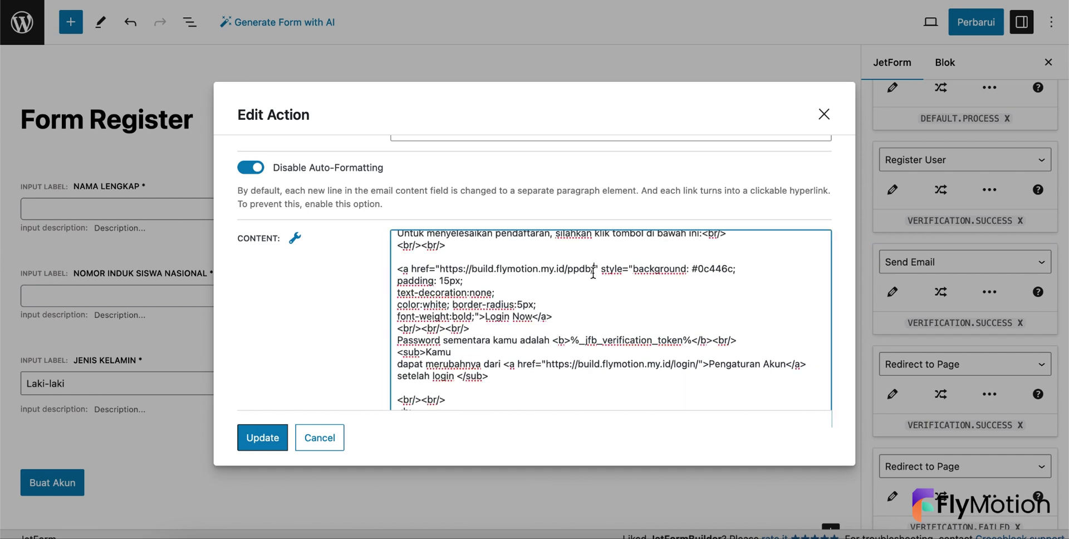
pyautogui.moveTo(593, 273); pyautogui.dragTo(441, 266)
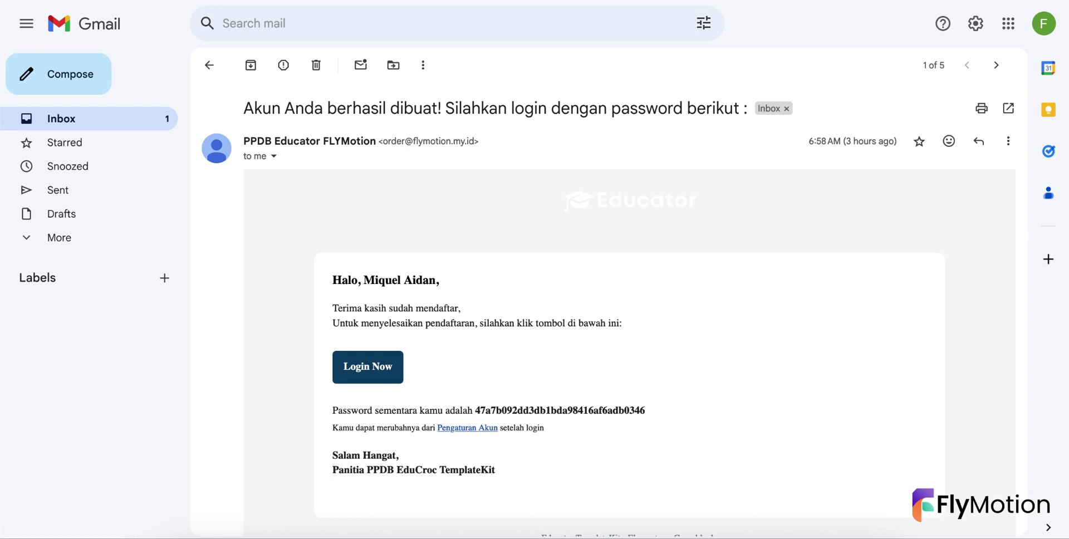
# - Follow the Login Now button in the received account-created email
pyautogui.click(384, 374)
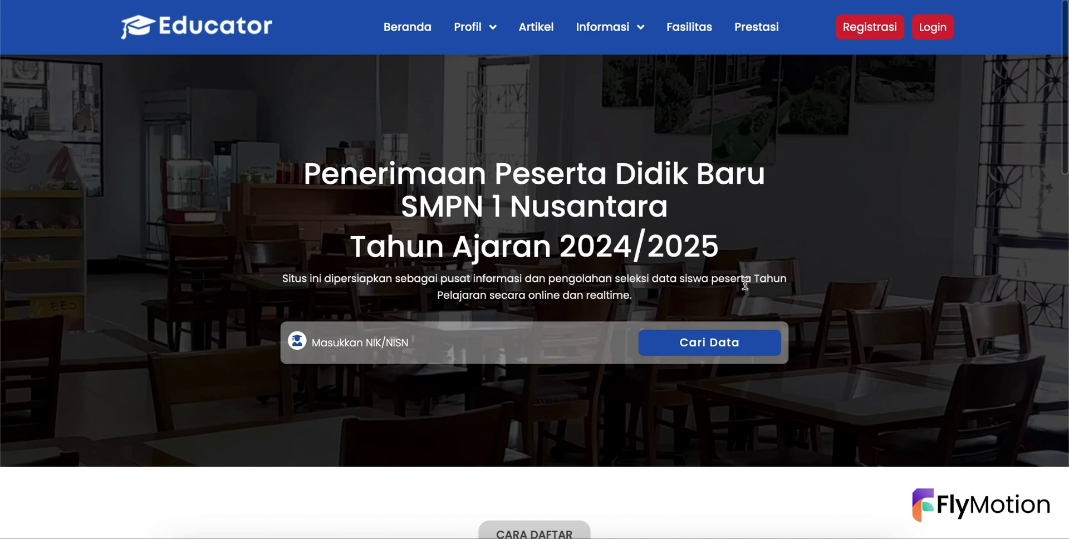
# - Scroll through the Educator PPDB homepage that the Login Now link opened
pyautogui.scroll(-5, 744, 284)
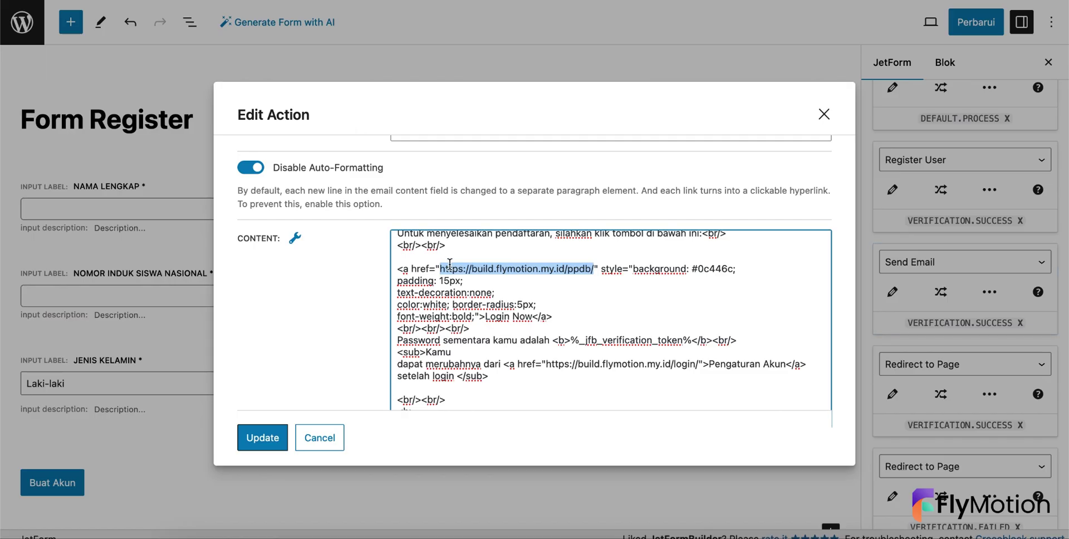
# - Change the Login Now link path from login to /ppdb/
pyautogui.click(591, 269)
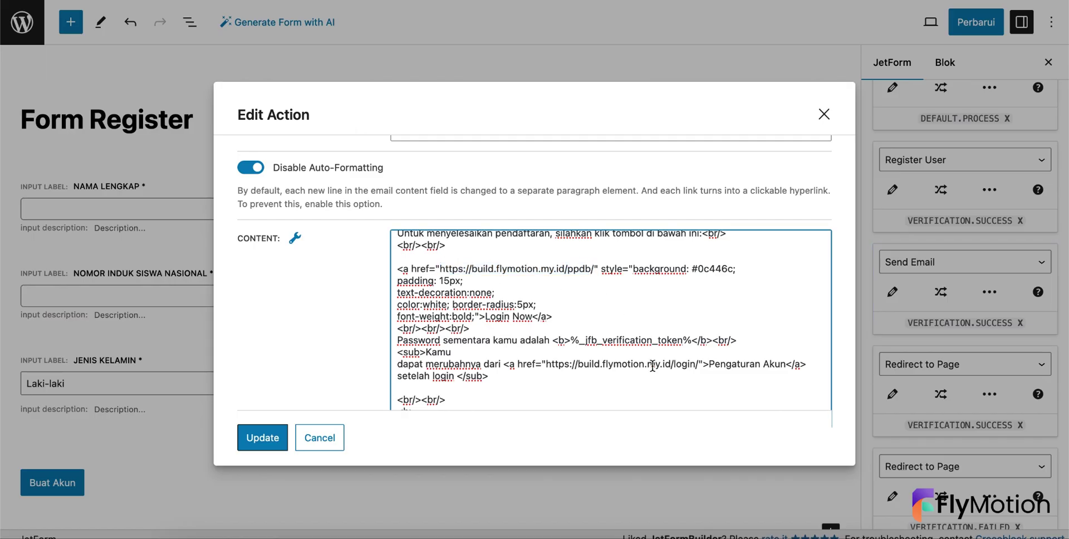
pyautogui.press('BackSpace')
pyautogui.press('BackSpace')
pyautogui.press('BackSpace')
pyautogui.press('BackSpace')
pyautogui.write('logi')
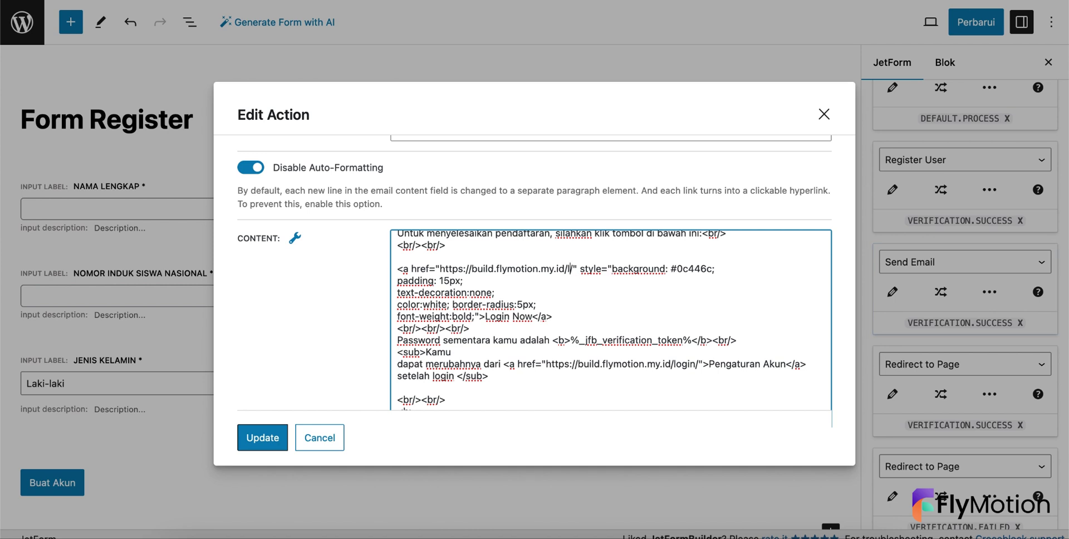
pyautogui.write('n/')
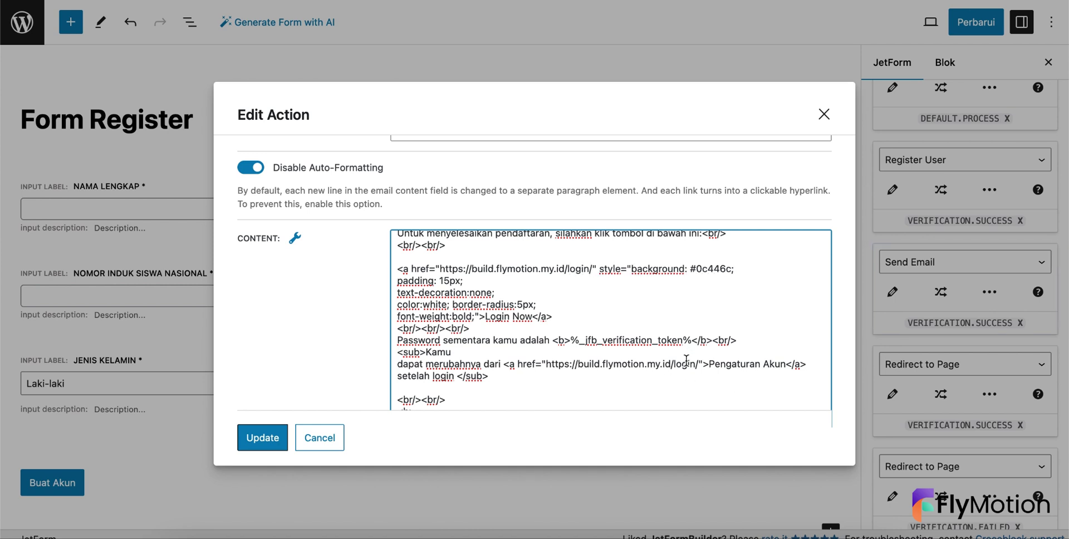
pyautogui.press('BackSpace')
pyautogui.press('BackSpace')
pyautogui.press('BackSpace')
pyautogui.press('BackSpace')
pyautogui.press('BackSpace')
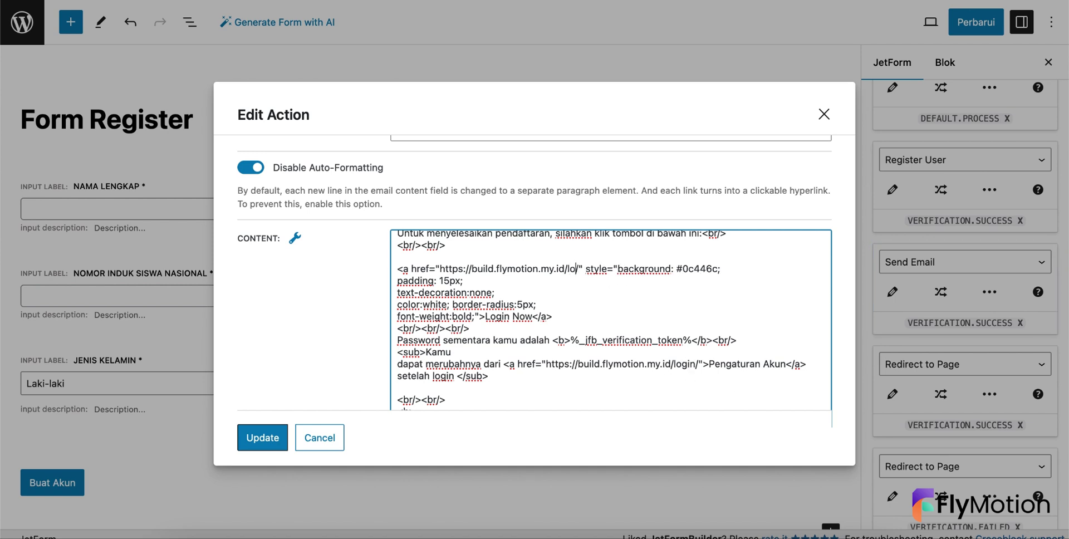
pyautogui.write('ppf')
pyautogui.press('BackSpace')
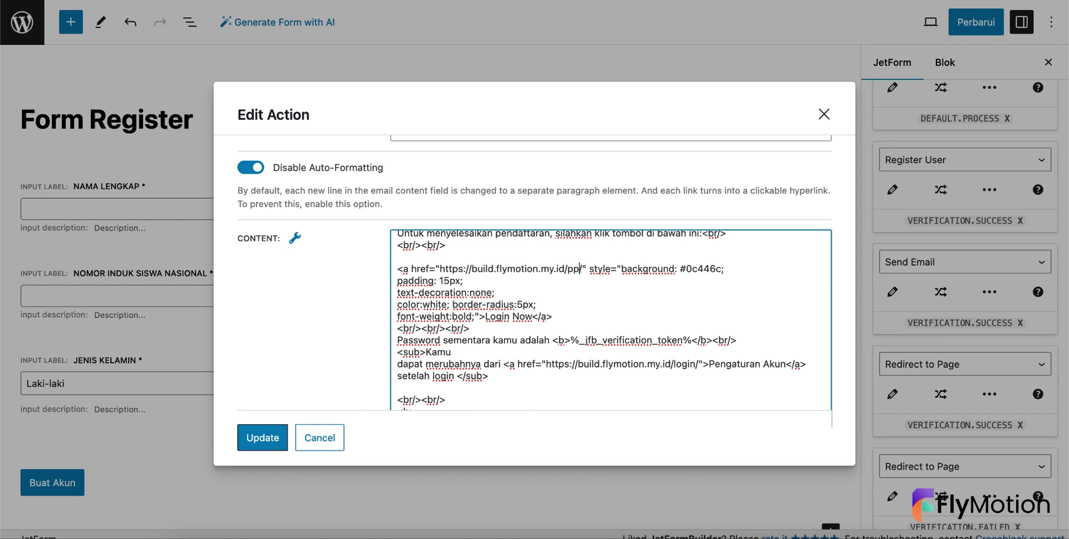
pyautogui.write('db')
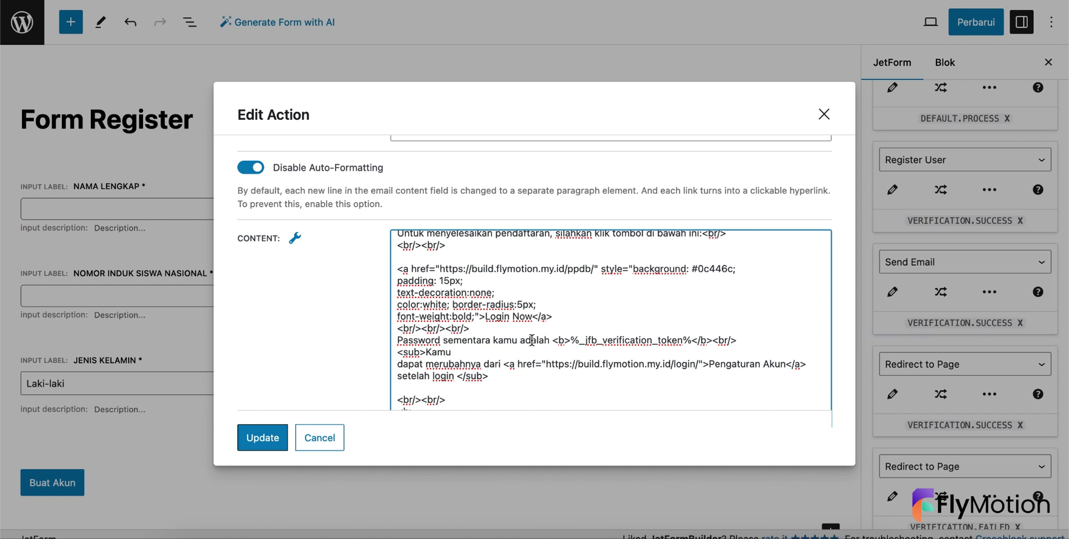
# - Change the signature from EduCroc to Educator, reading Panitia PPDB Educator TemplateKit
pyautogui.scroll(-2, 446, 334)
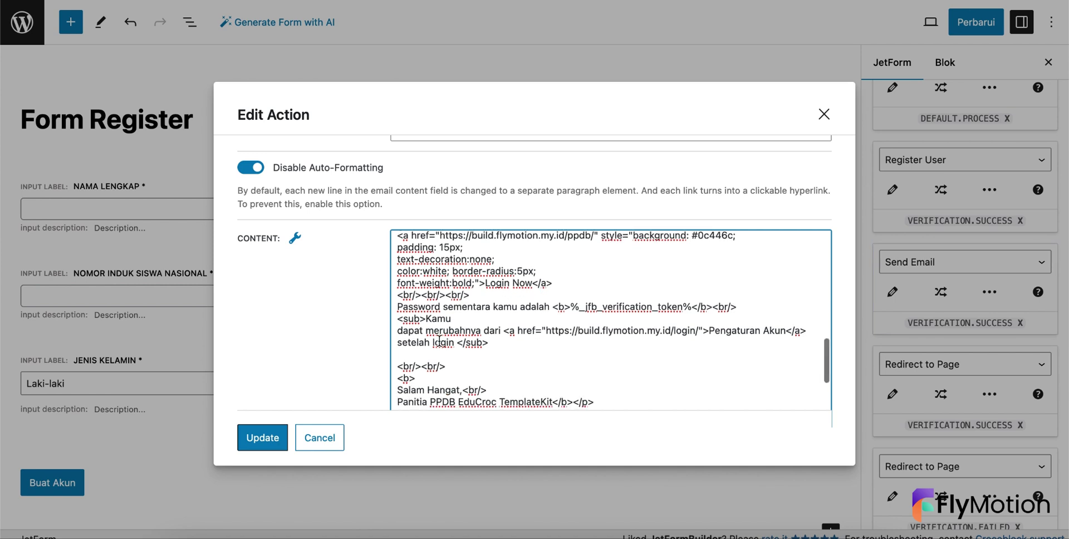
pyautogui.scroll(-4, 613, 377)
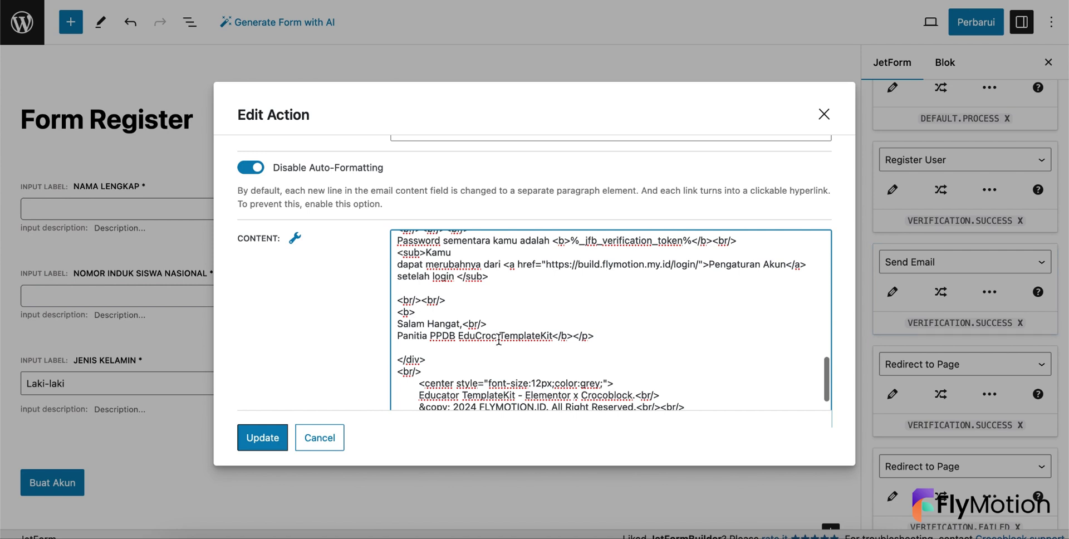
pyautogui.click(496, 336)
pyautogui.press('BackSpace')
pyautogui.press('BackSpace')
pyautogui.press('BackSpace')
pyautogui.press('BackSpace')
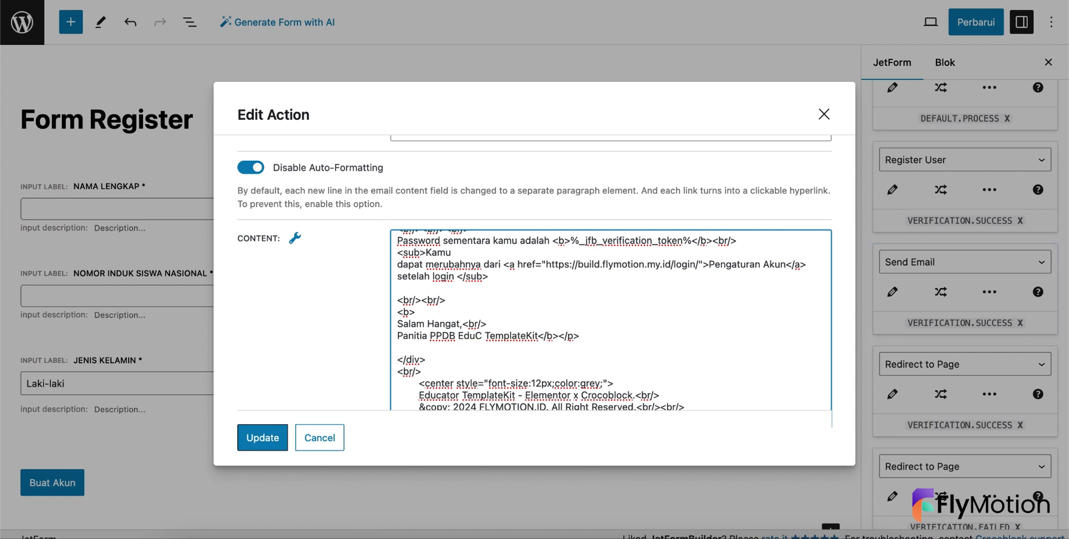
pyautogui.write('cator')
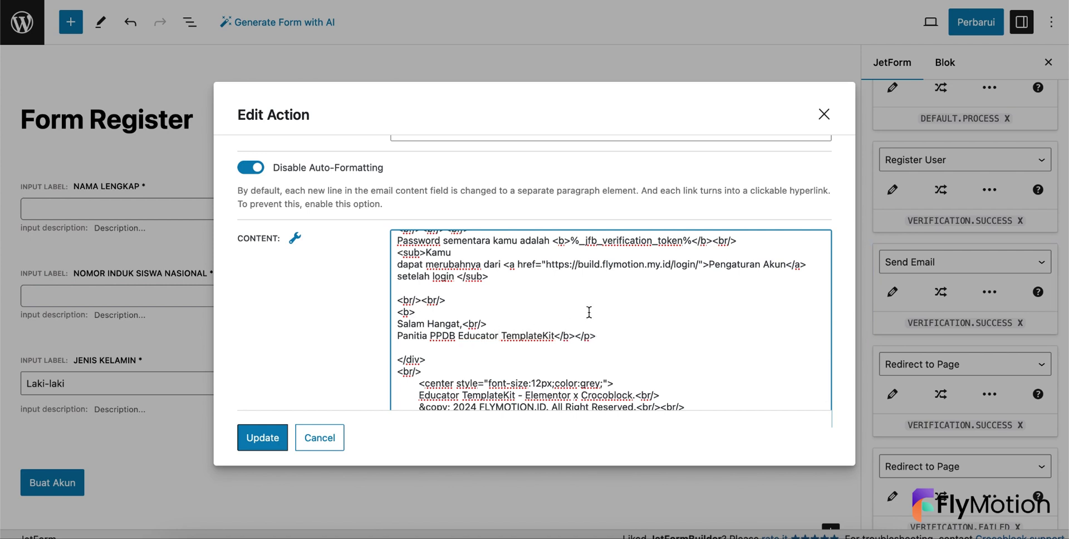
# - Confirm the email action, save the registration form with Perbarui, and return to the dashboard
pyautogui.scroll(-3, 589, 312)
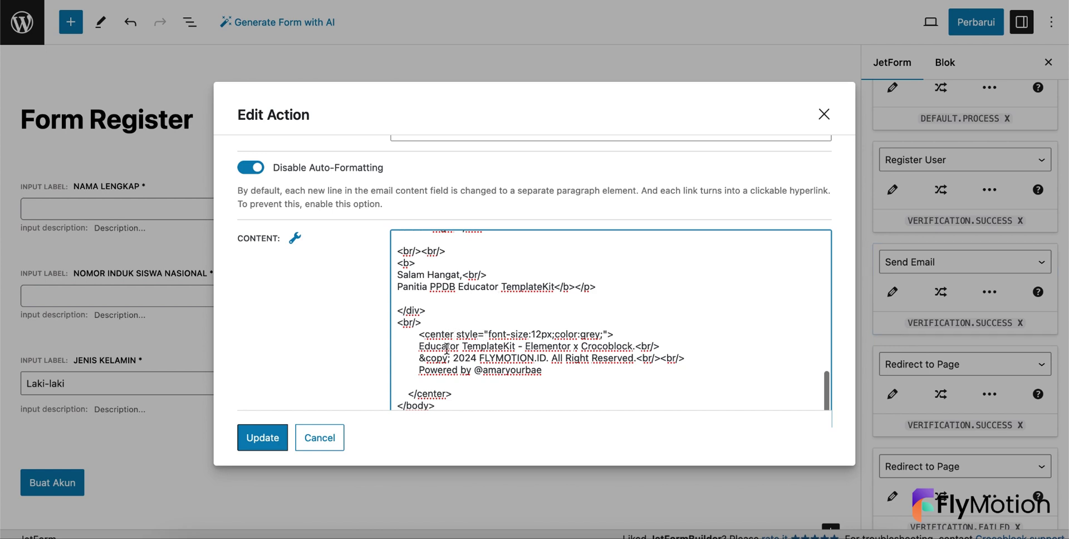
pyautogui.scroll(-3, 446, 349)
pyautogui.scroll(-3, 353, 370)
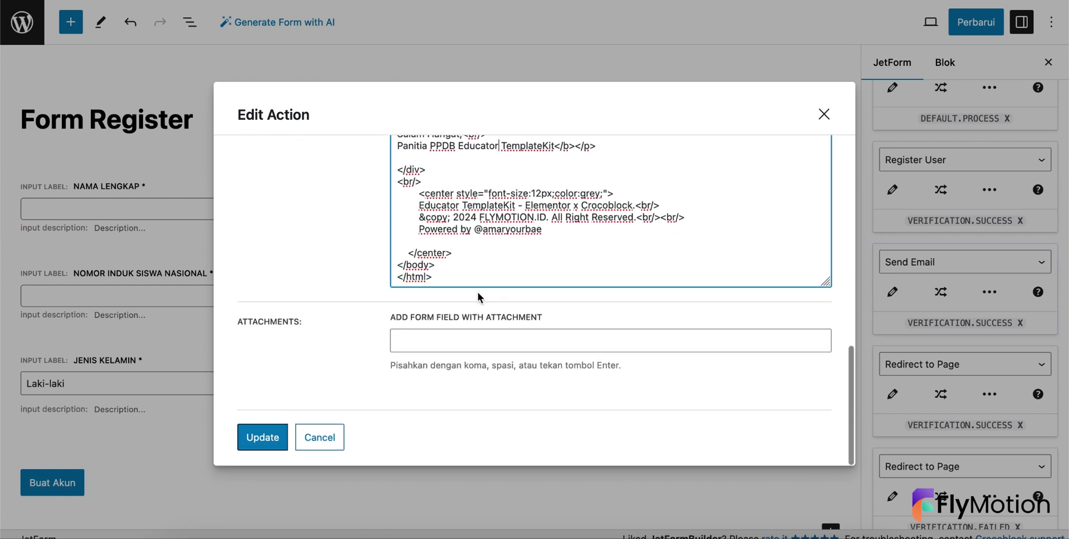
pyautogui.click(257, 436)
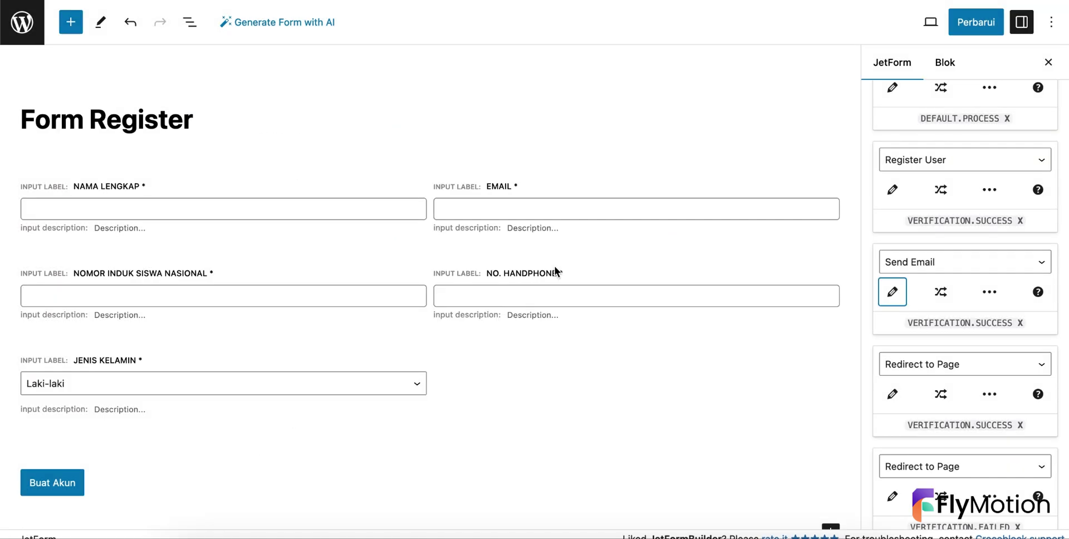
pyautogui.click(960, 32)
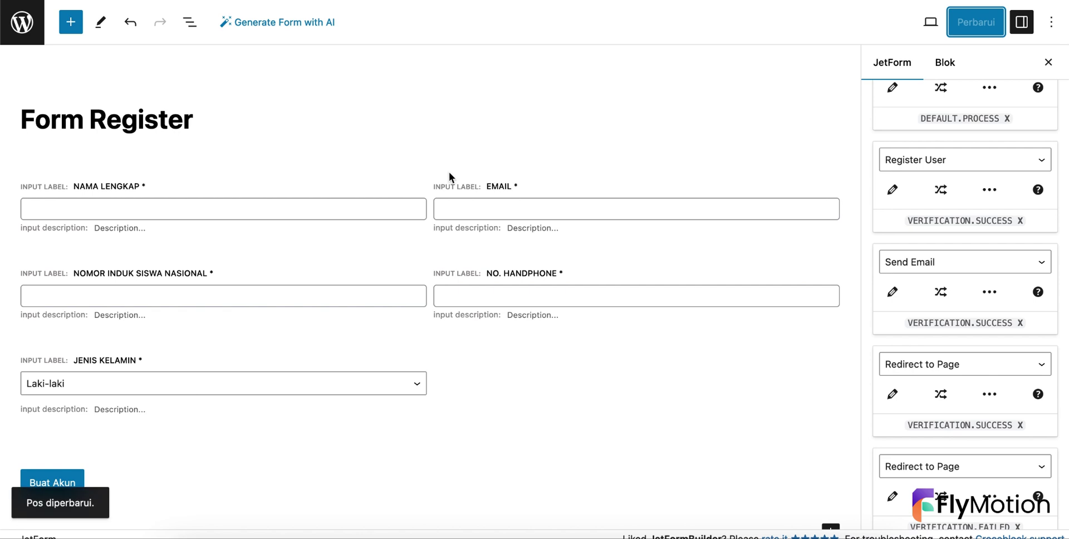
pyautogui.click(23, 35)
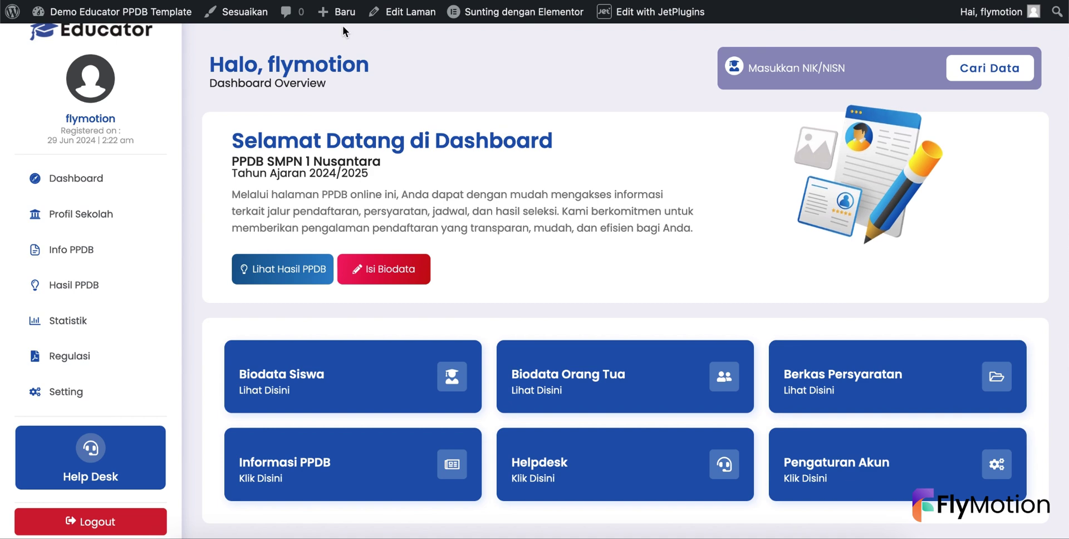
# - Log out of the admin account and go to the demo site's PPDB Online registration page
pyautogui.moveTo(991, 14)
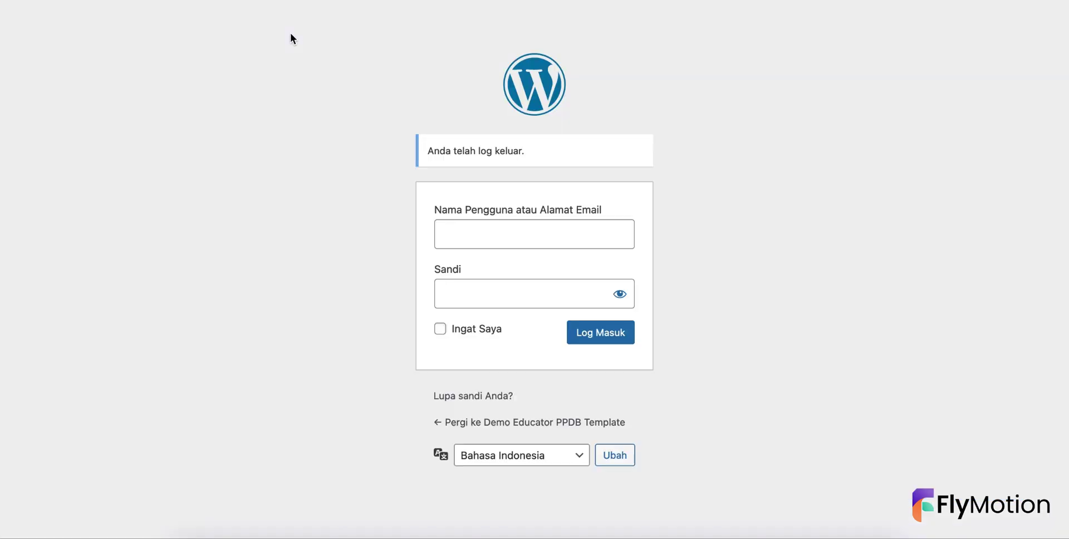
pyautogui.click(479, 424)
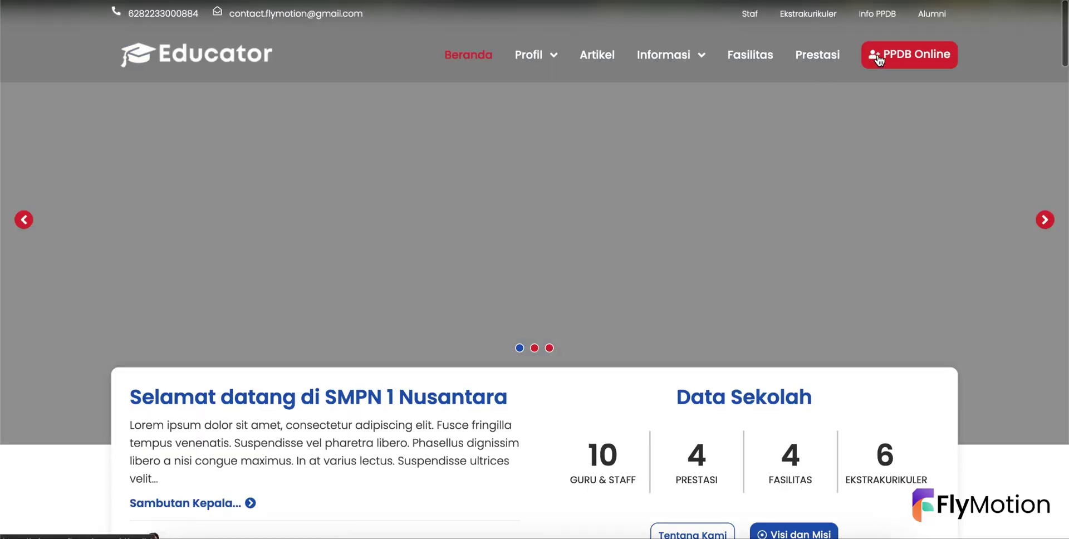
pyautogui.click(877, 58)
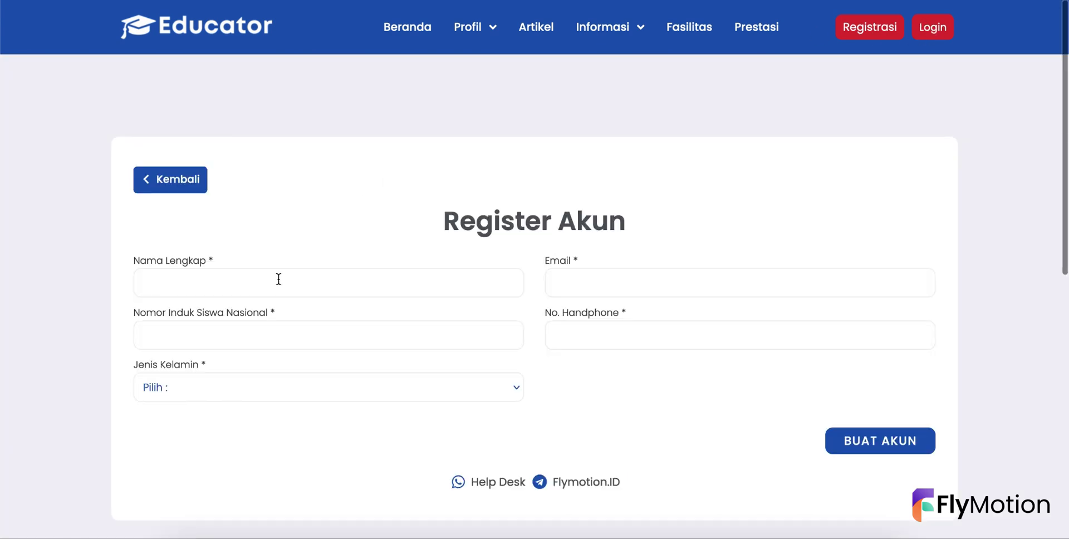
# - Enter the student's full name and NISN and choose Laki-laki as gender
pyautogui.click(246, 288)
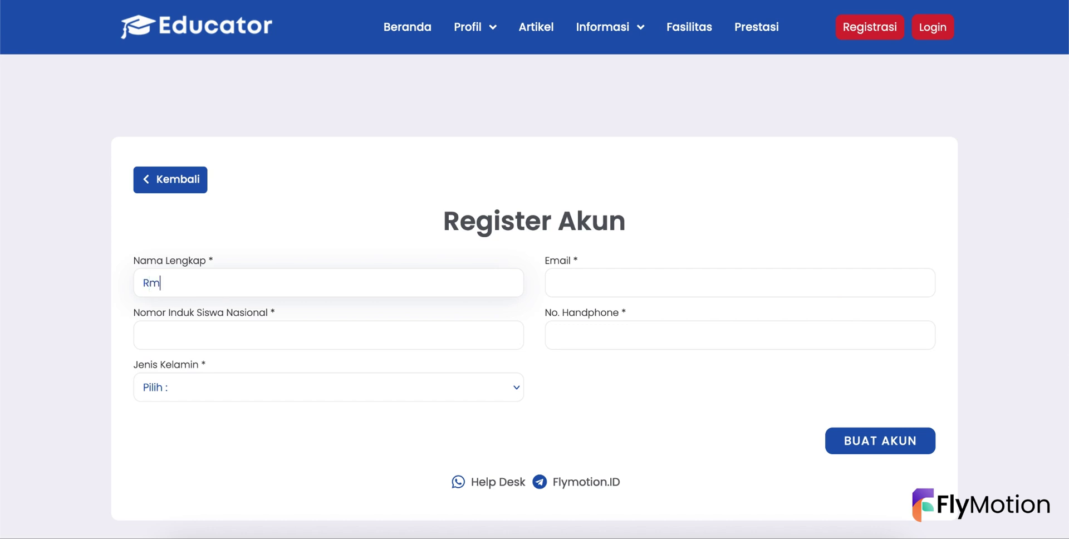
pyautogui.click(143, 335)
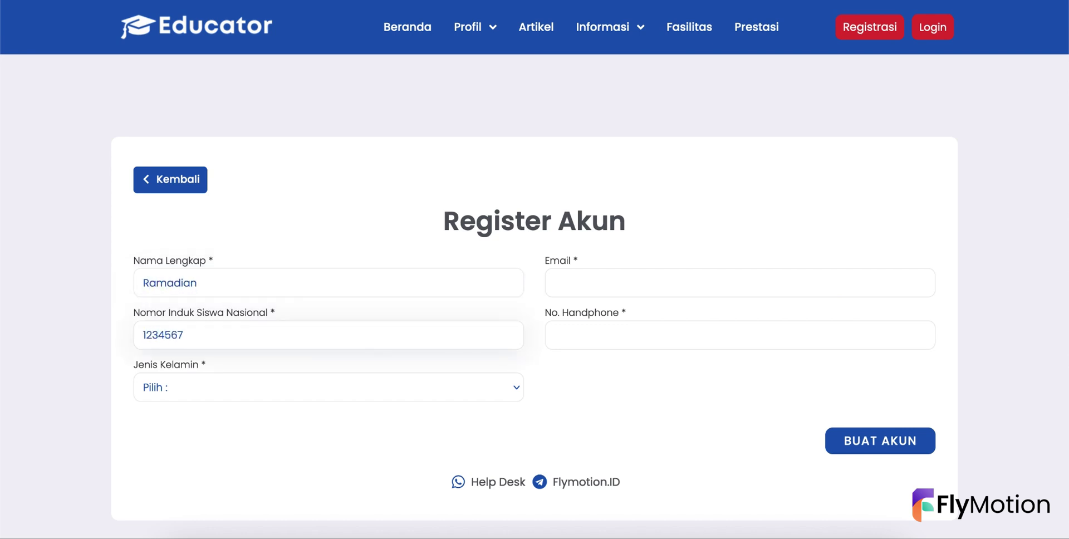
pyautogui.press('Tab')
pyautogui.press('Down')
pyautogui.press('Return')
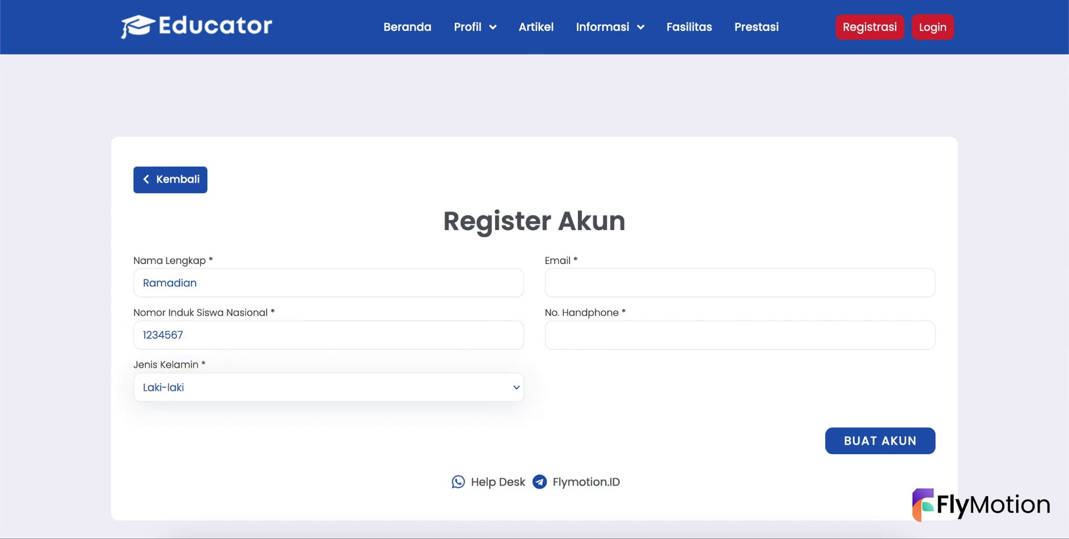
# - Fill in the student's email address and phone number, then submit with BUAT AKUN
pyautogui.press('Tab')
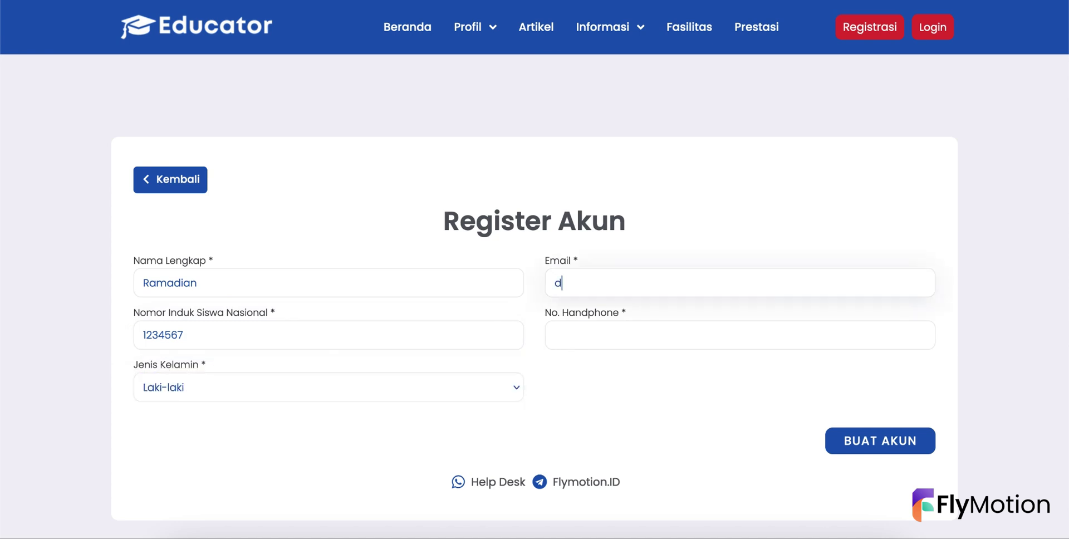
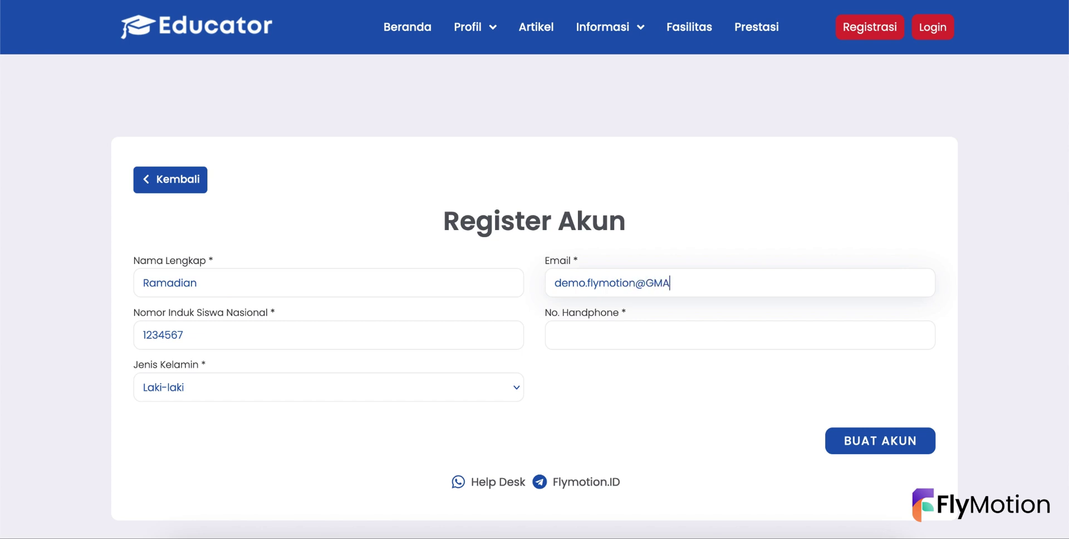
pyautogui.press('Tab')
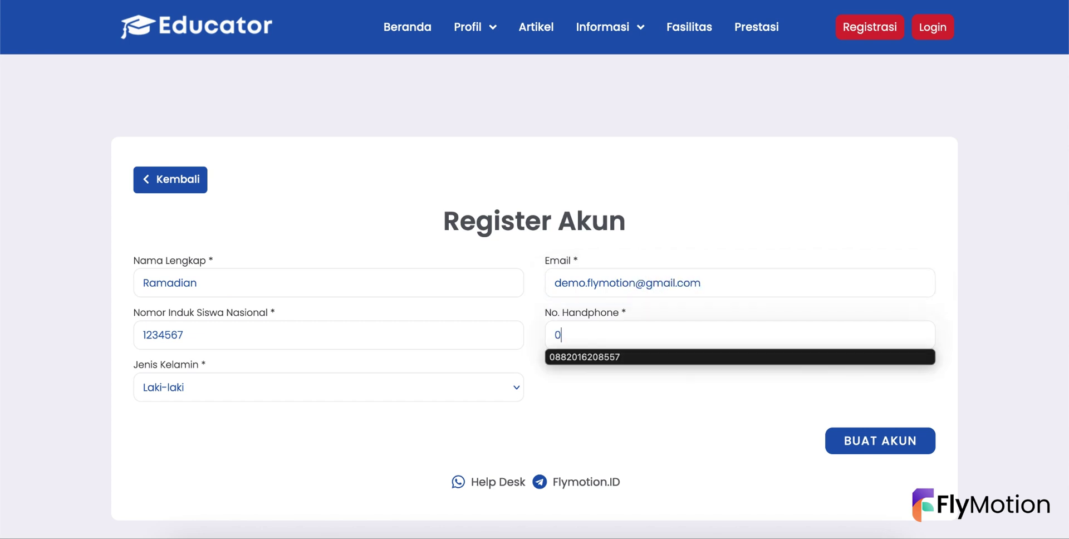
pyautogui.press('Down')
pyautogui.press('Return')
pyautogui.click(852, 443)
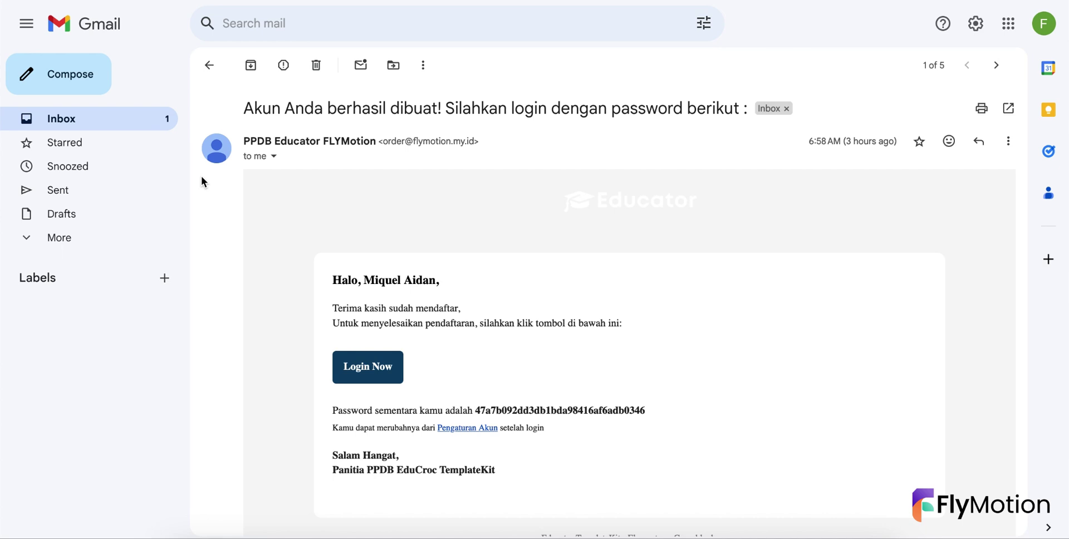
# - Open the registration confirmation email and verify the new account's email address
pyautogui.click(139, 119)
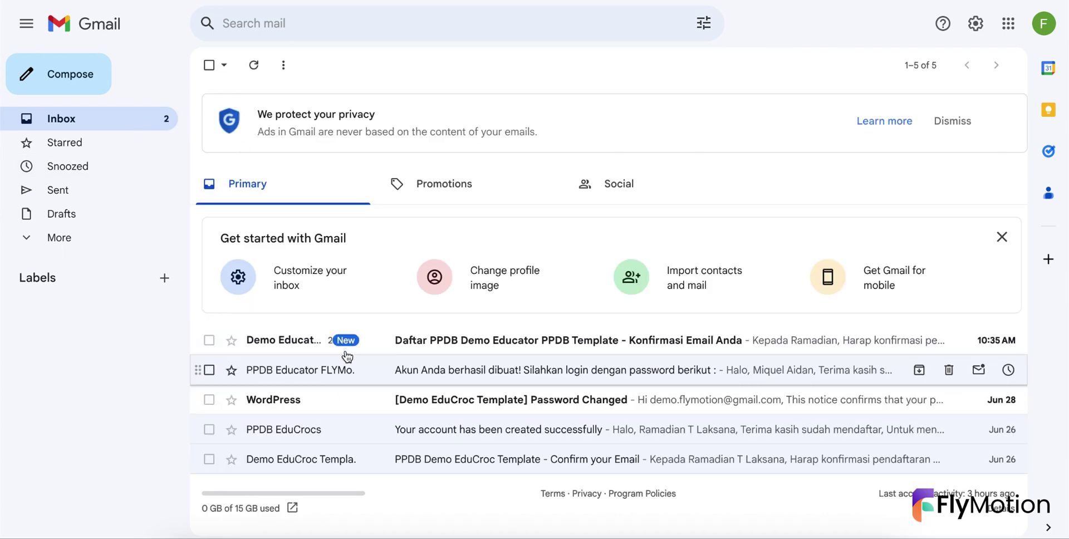
pyautogui.click(360, 339)
pyautogui.scroll(-4, 442, 209)
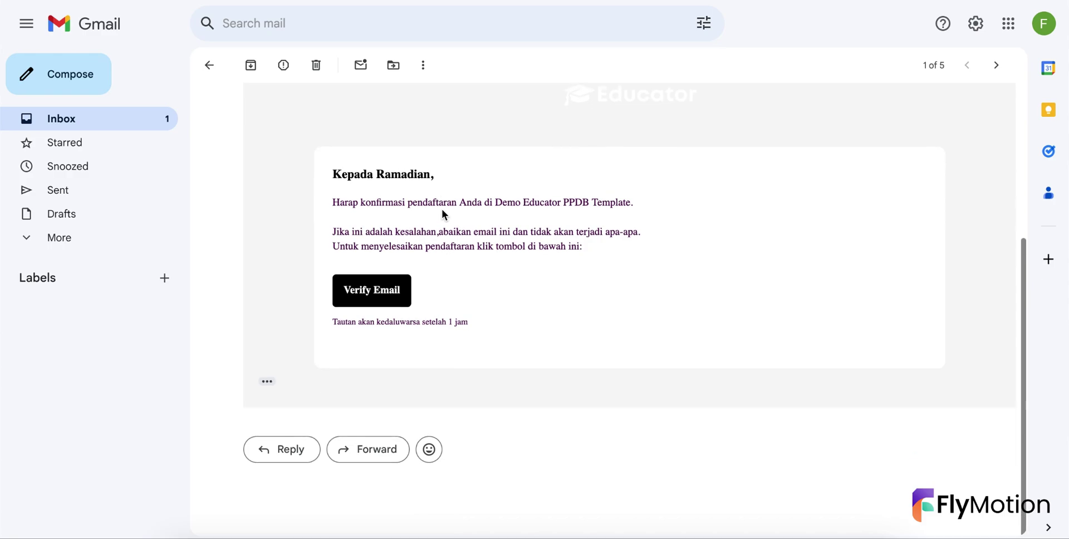
pyautogui.click(373, 311)
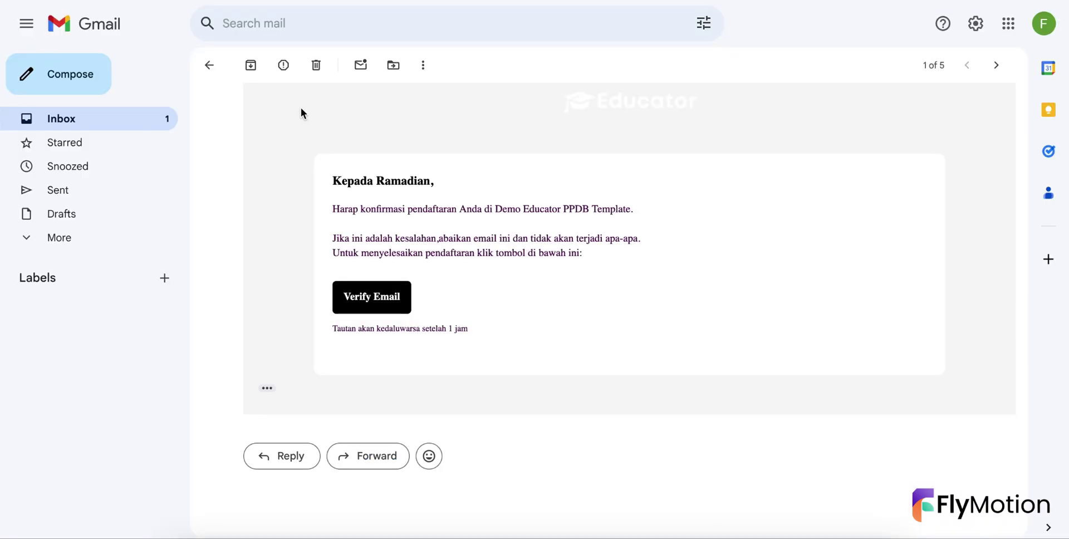
# - Copy the temporary password from the newest 'Akun Anda berhasil dibuat!' email and return to login
pyautogui.click(150, 111)
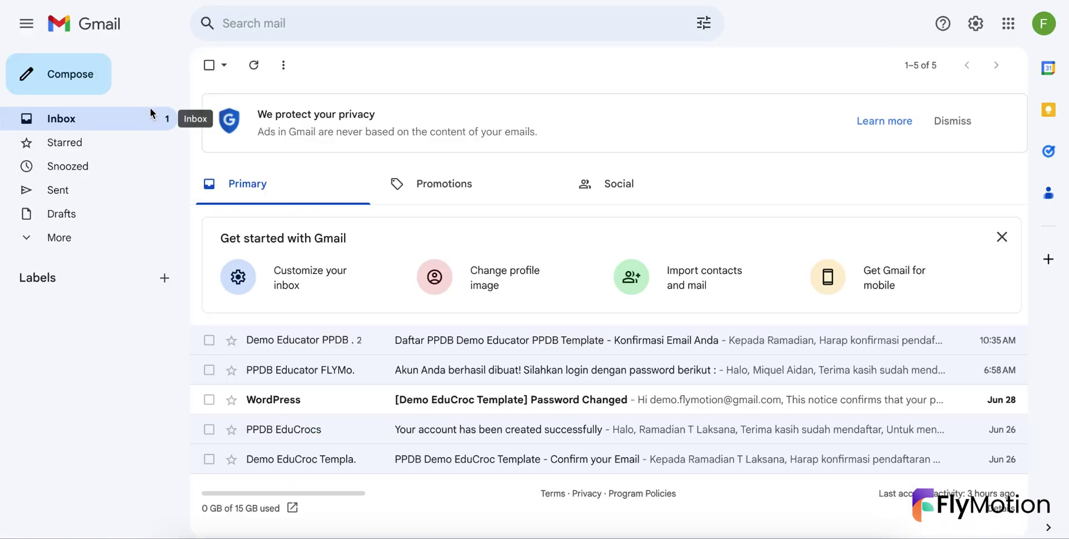
pyautogui.click(362, 404)
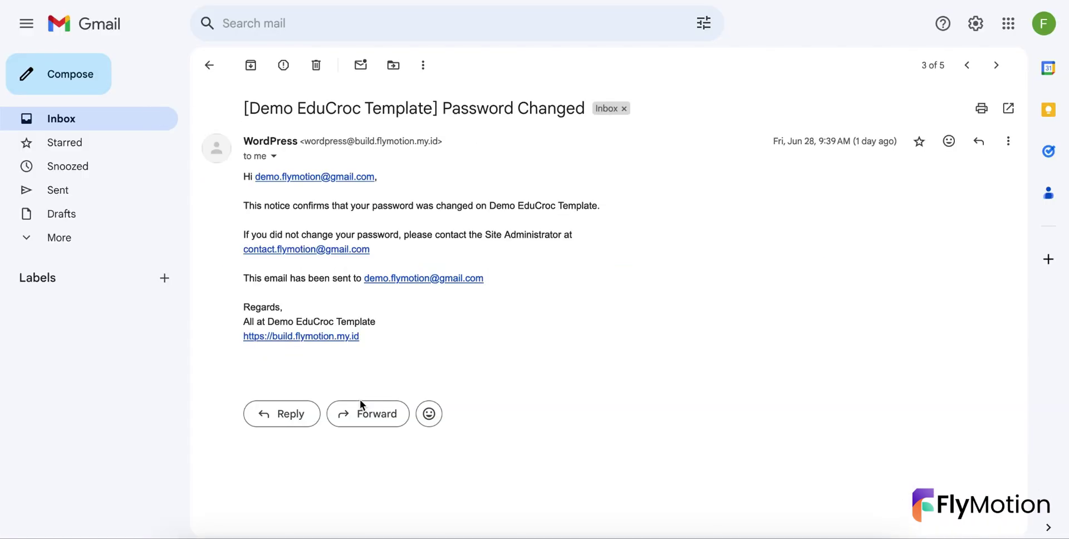
pyautogui.click(113, 118)
pyautogui.click(258, 338)
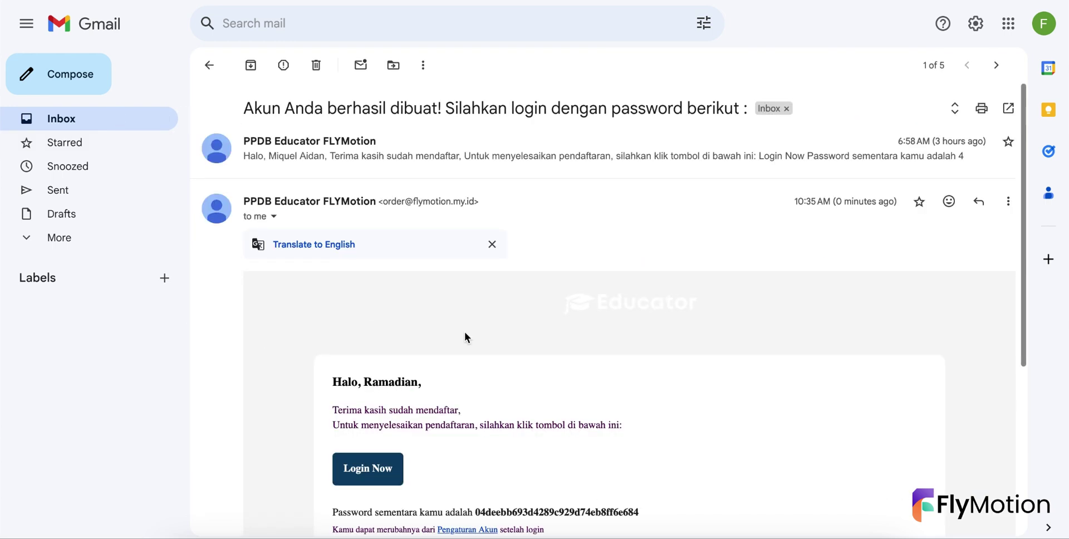
pyautogui.scroll(-3, 493, 345)
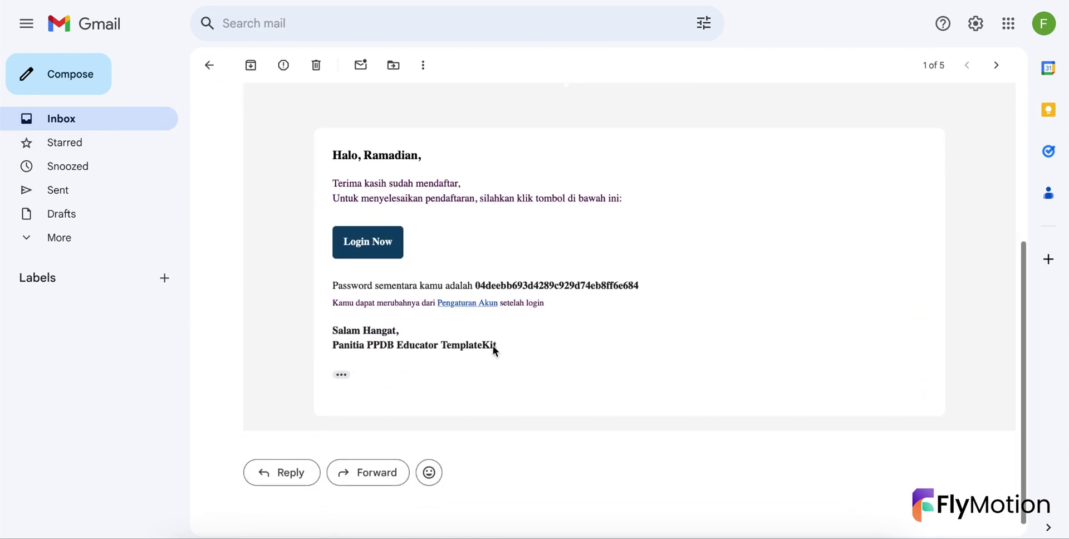
pyautogui.doubleClick(508, 286)
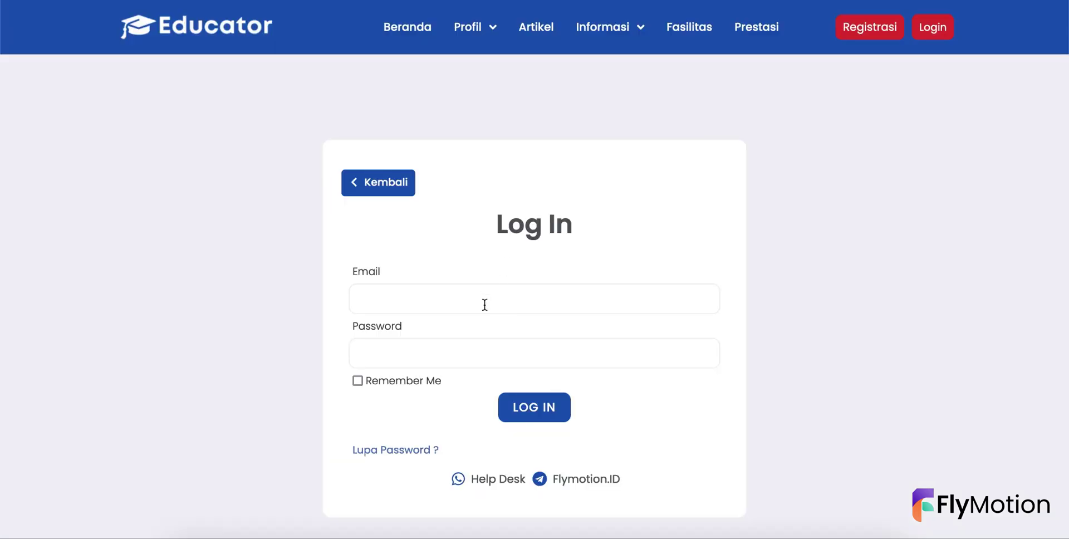
pyautogui.click(485, 306)
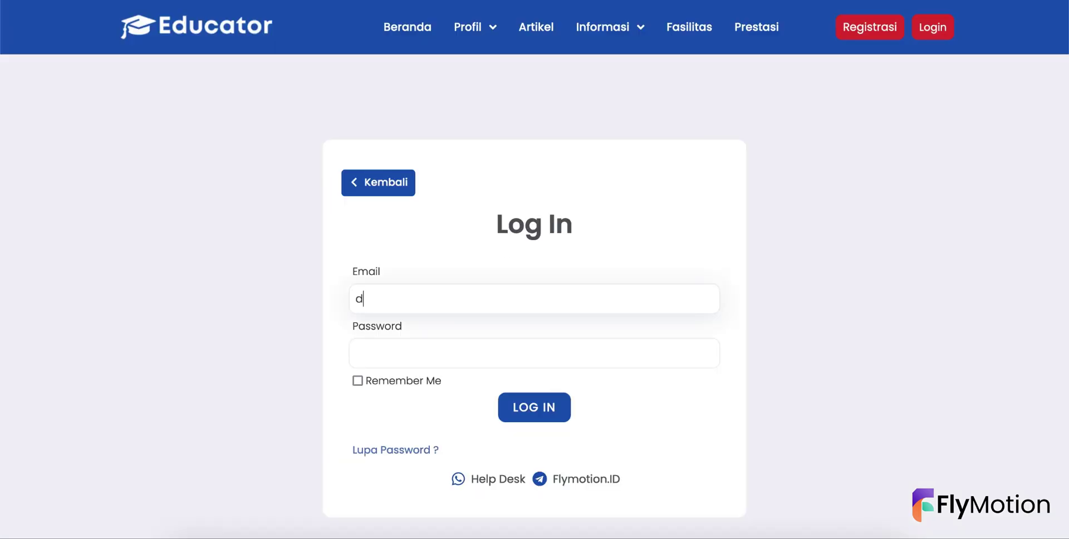
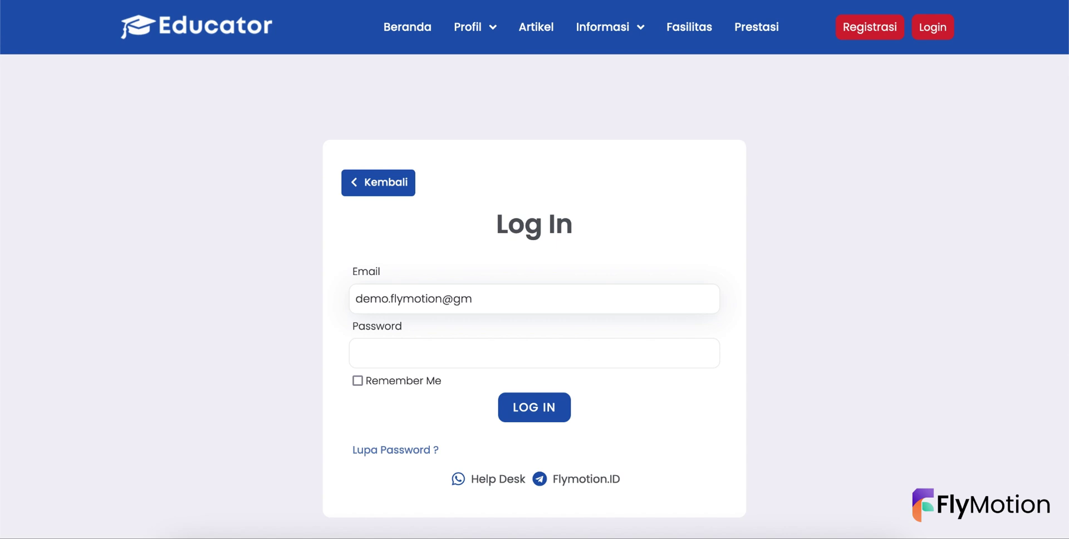
# - Log in with the student's email address and the pasted temporary password
pyautogui.press('Tab')
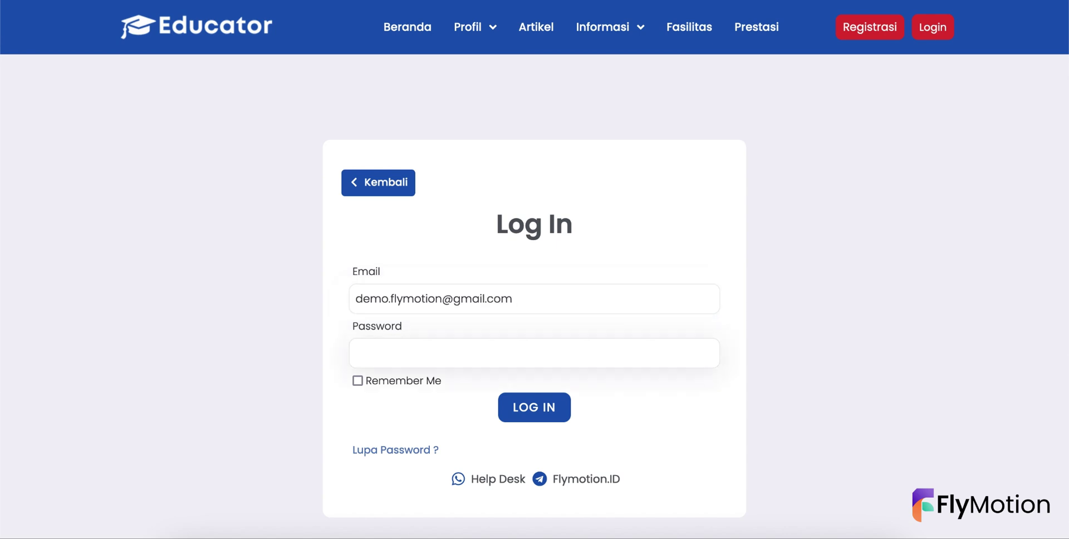
pyautogui.hotkey('ctrl', 'v')
pyautogui.click(517, 411)
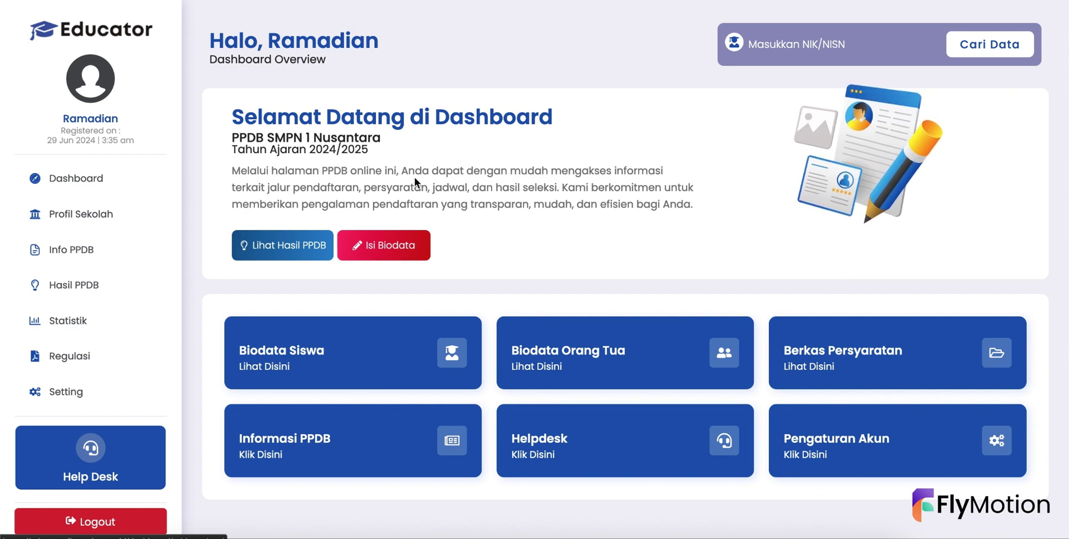
# - Start Isi Biodata, choosing Siswa Baru and entering SDN 2 Kebaman as the school of origin
pyautogui.click(356, 251)
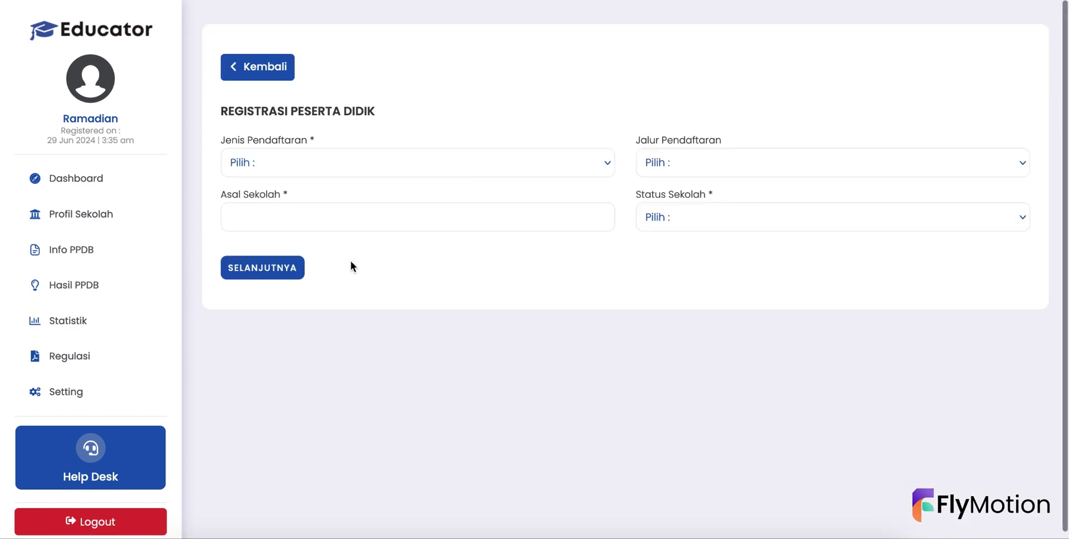
pyautogui.click(315, 162)
pyautogui.click(305, 173)
pyautogui.click(296, 207)
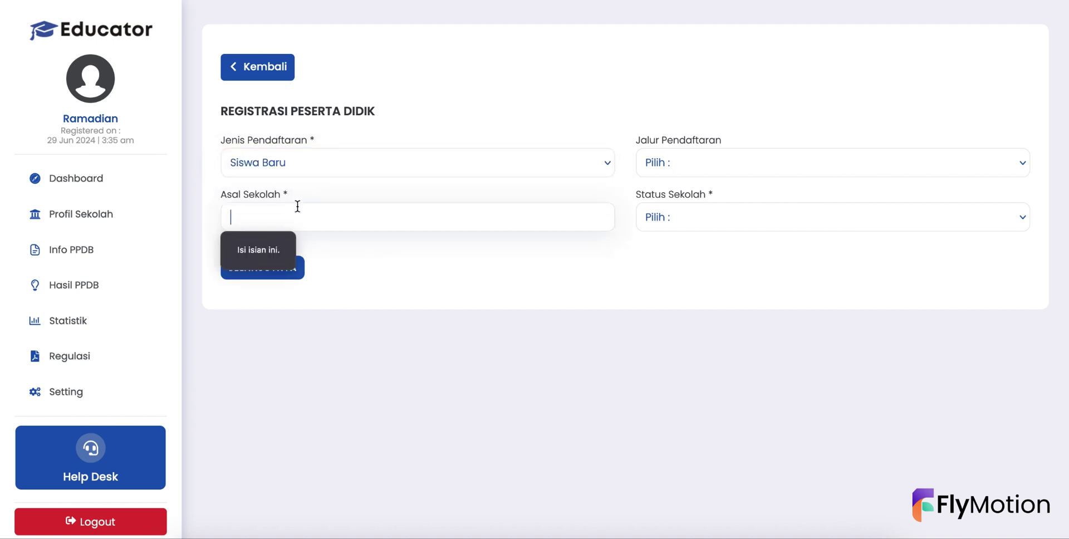
pyautogui.write('SDN 2 Kebaman')
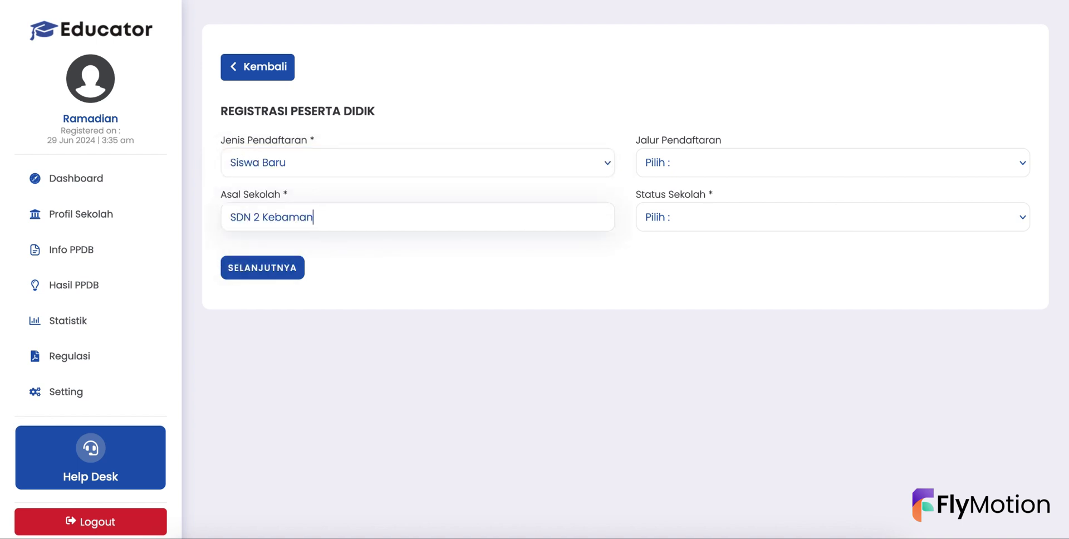
# - Set the route to Prestasi Akademik and school status to Negeri, then continue
pyautogui.press('Tab')
pyautogui.press('space')
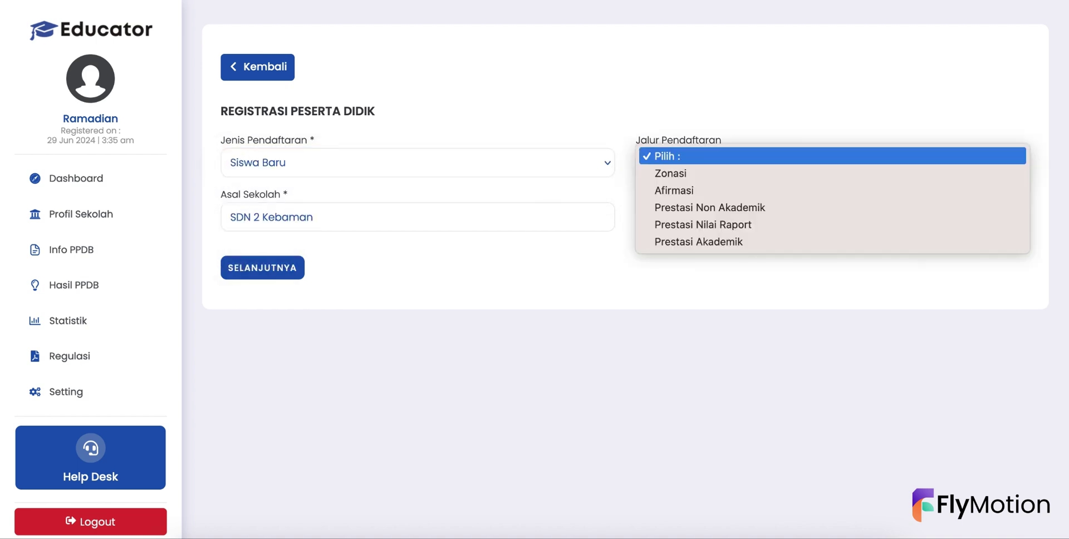
pyautogui.press('Down')
pyautogui.press('Down')
pyautogui.press('Down')
pyautogui.press('Down')
pyautogui.press('Down')
pyautogui.press('Return')
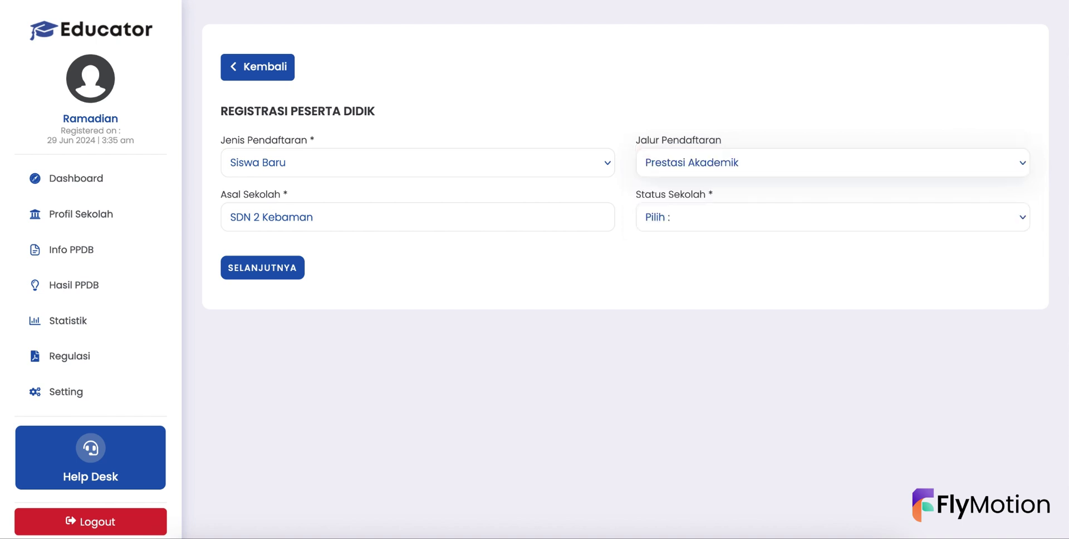
pyautogui.press('Tab')
pyautogui.press('space')
pyautogui.press('Down')
pyautogui.press('Return')
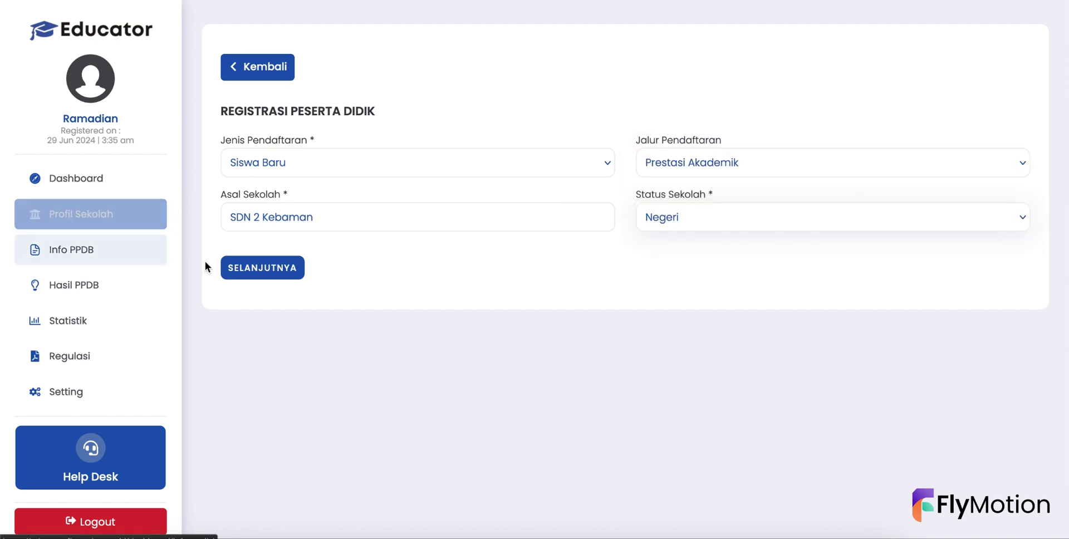
pyautogui.click(278, 274)
# - Enter the student's full name and phone number, with gender Laki-Laki and religion Islam
pyautogui.click(308, 124)
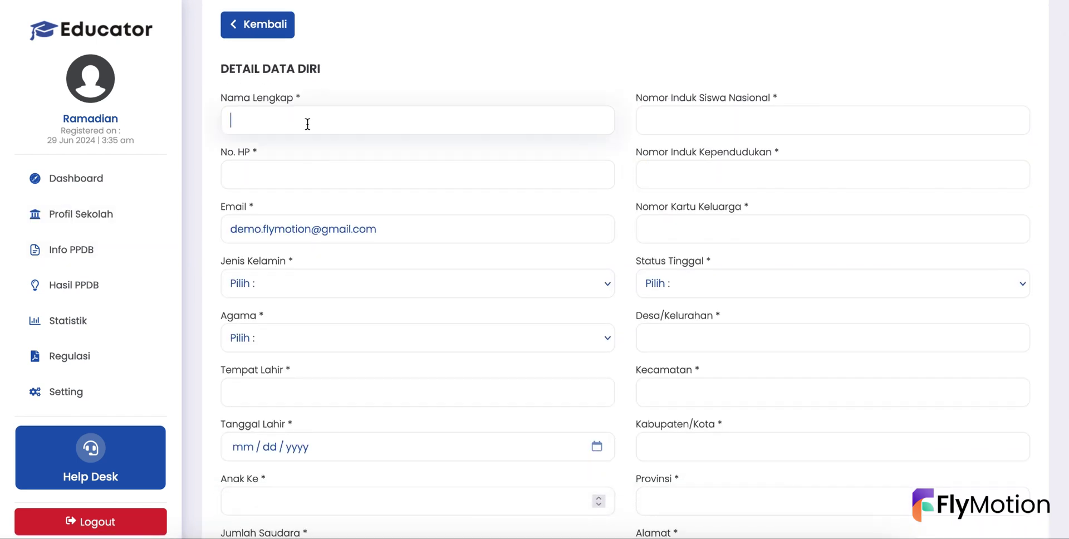
pyautogui.click(293, 172)
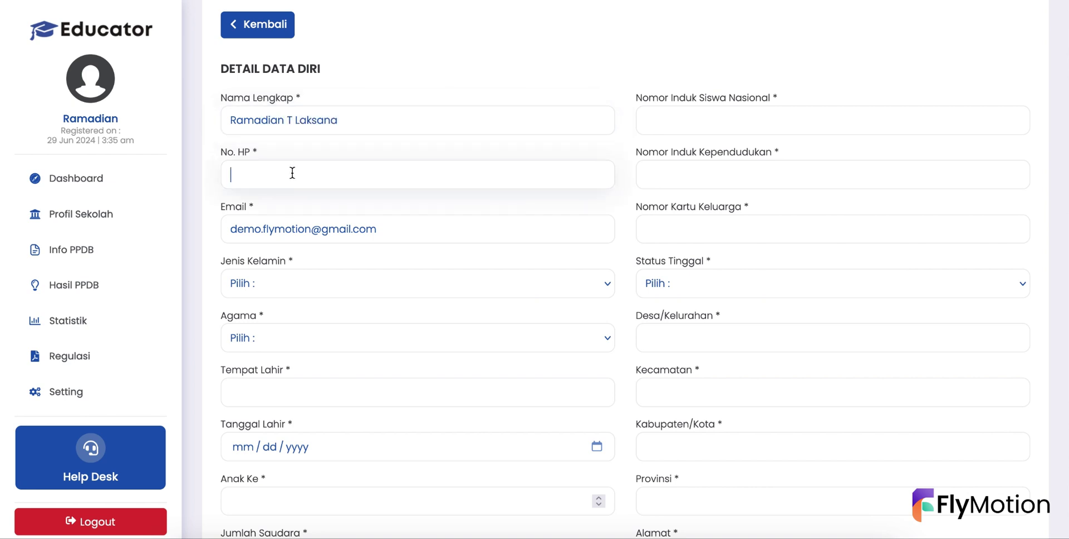
pyautogui.press('Down')
pyautogui.press('Return')
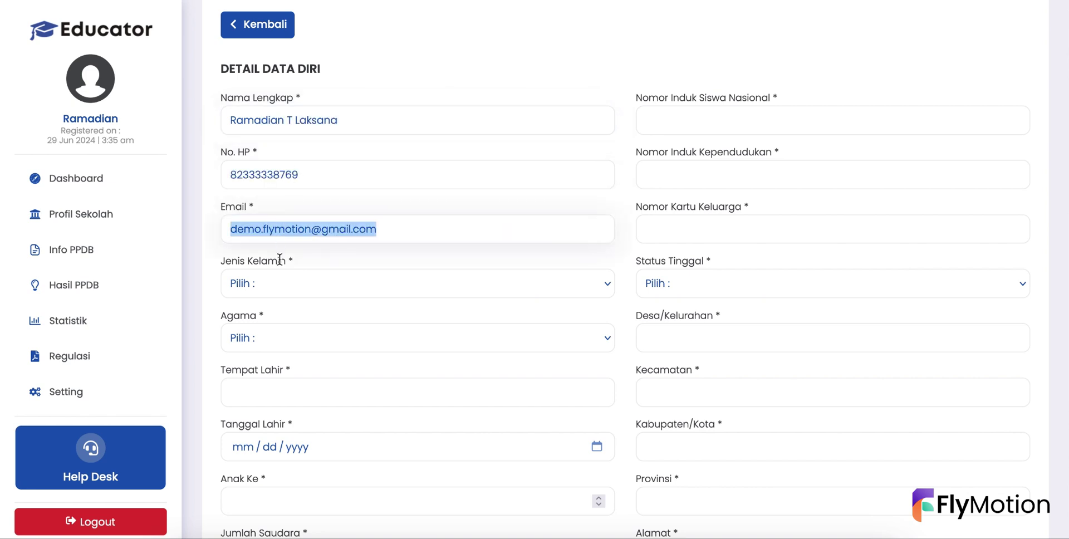
pyautogui.click(279, 285)
pyautogui.click(276, 295)
pyautogui.click(267, 334)
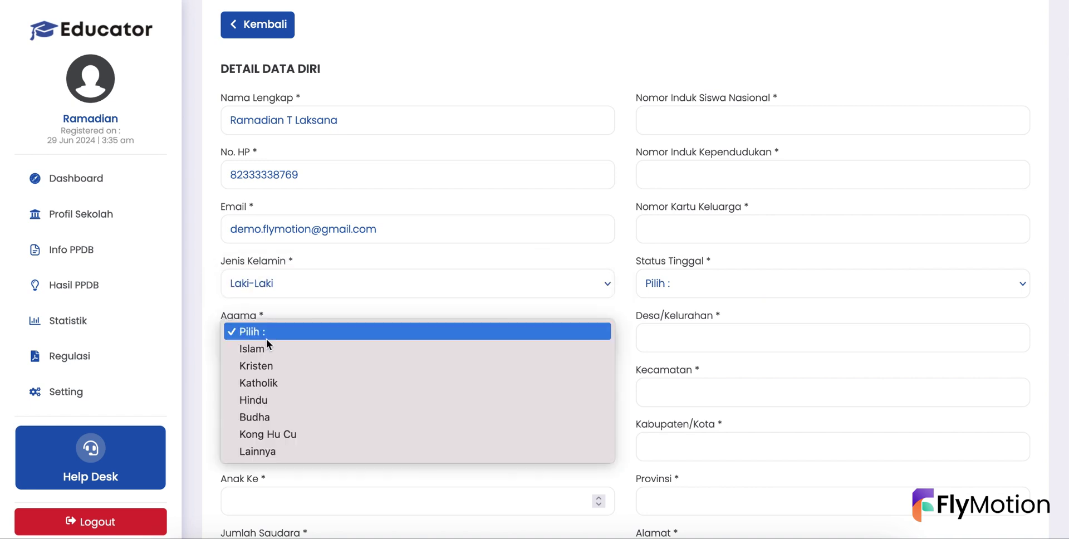
pyautogui.click(265, 350)
pyautogui.click(255, 390)
pyautogui.write('B')
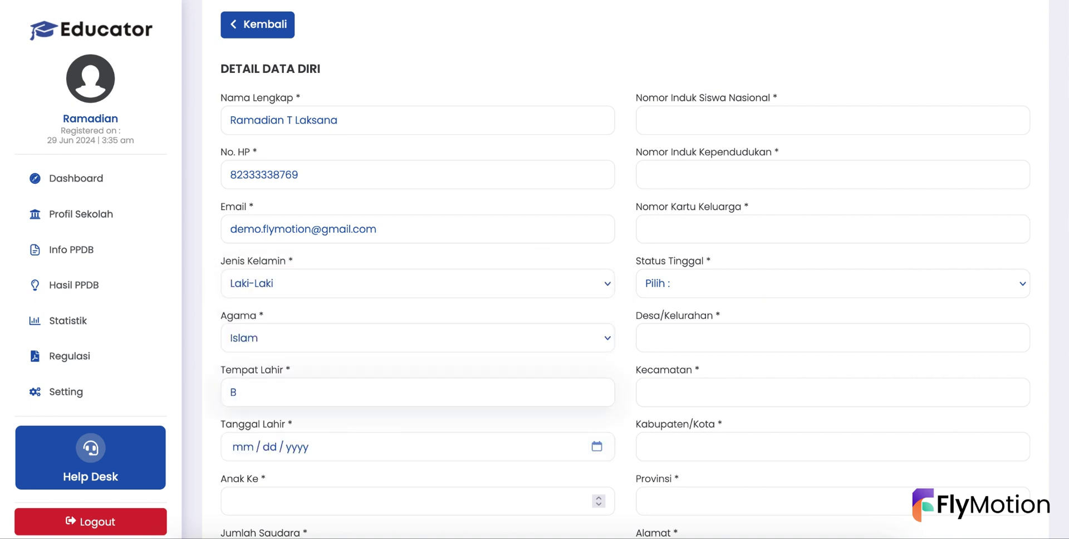
pyautogui.write('anyuwangi')
pyautogui.click(243, 447)
pyautogui.write('0')
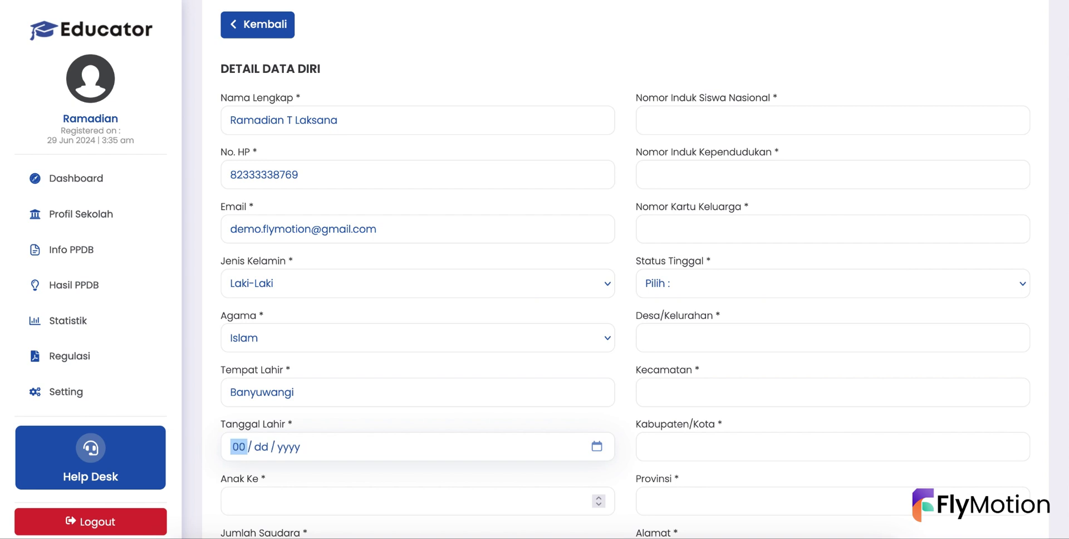
pyautogui.write('3 / 07 / ')
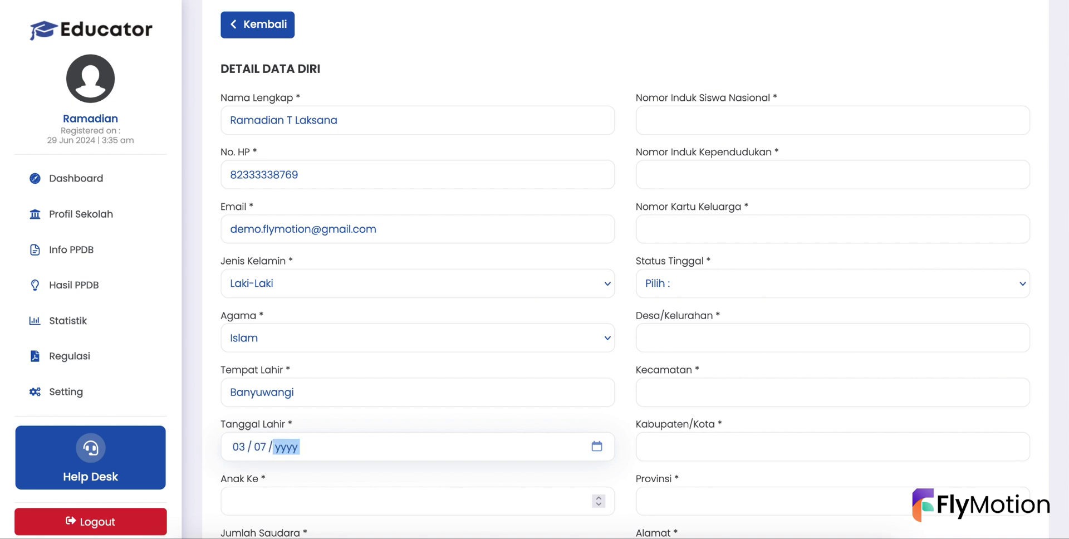
pyautogui.write('2001')
pyautogui.press('Tab')
pyautogui.press('Tab')
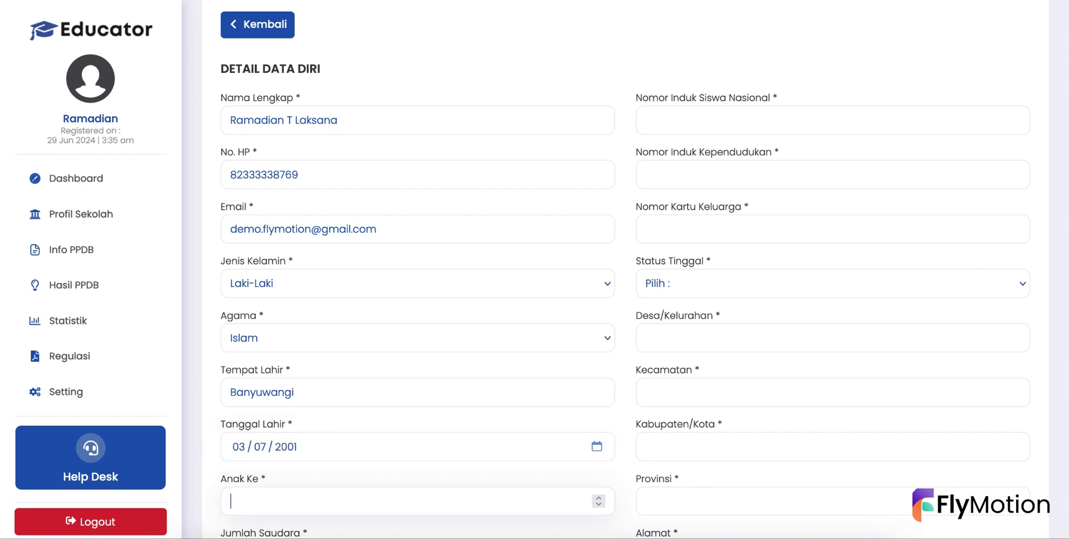
pyautogui.write('2')
pyautogui.press('Tab')
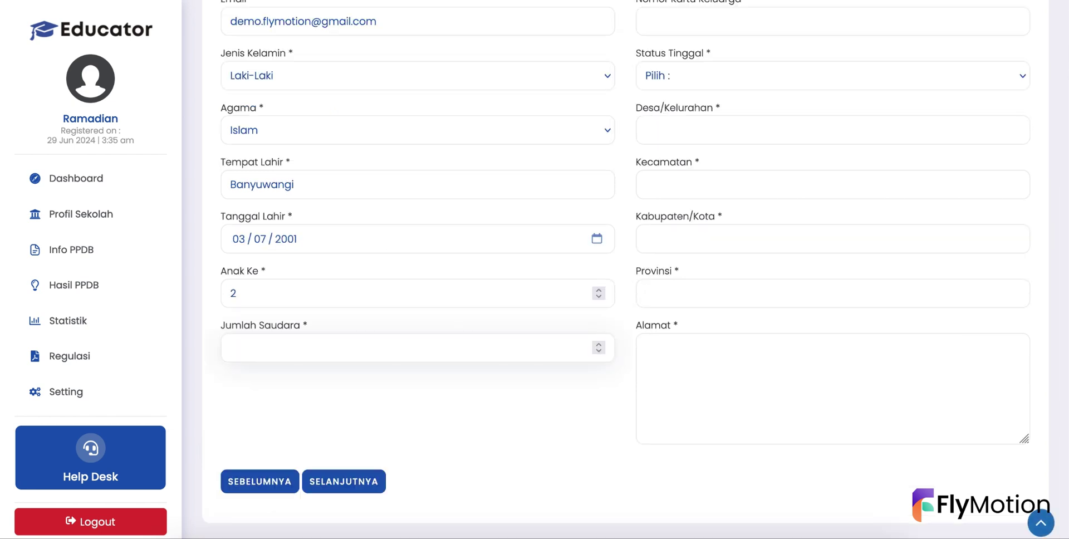
pyautogui.write('4')
# - Fill NISN, NIK and family card number with the same ID; living status Ikut Orang Tua/Wali
pyautogui.scroll(3, 579, 256)
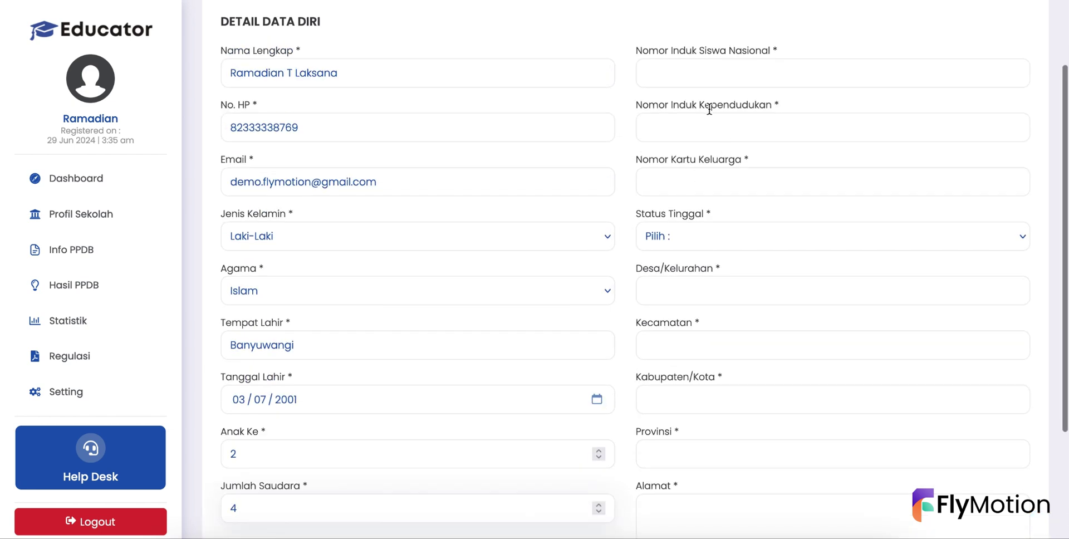
pyautogui.click(680, 79)
pyautogui.write('1234')
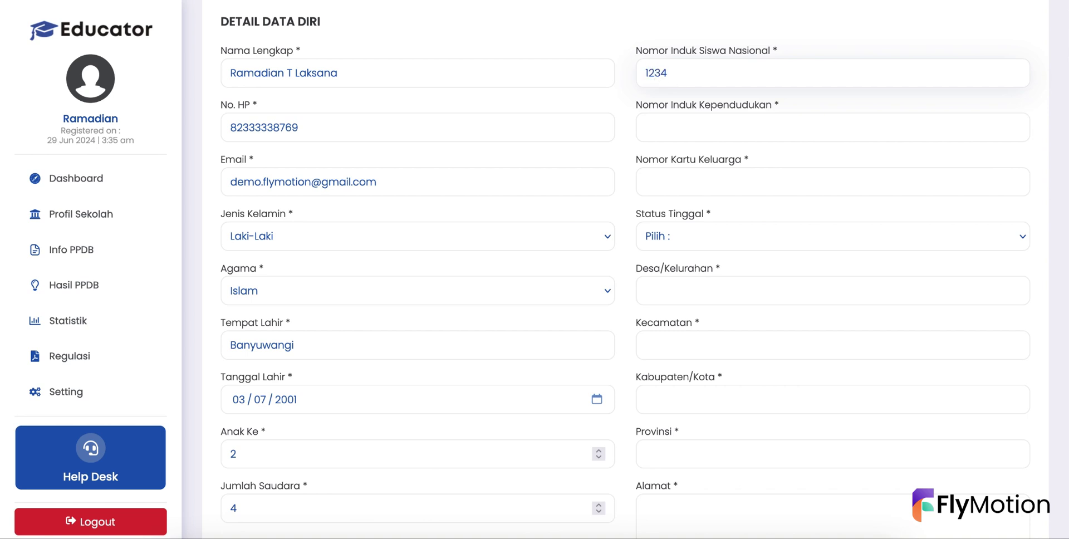
pyautogui.write('567890')
pyautogui.hotkey('ctrl', 'a')
pyautogui.hotkey('ctrl', 'c')
pyautogui.press('Tab')
pyautogui.hotkey('ctrl', 'v')
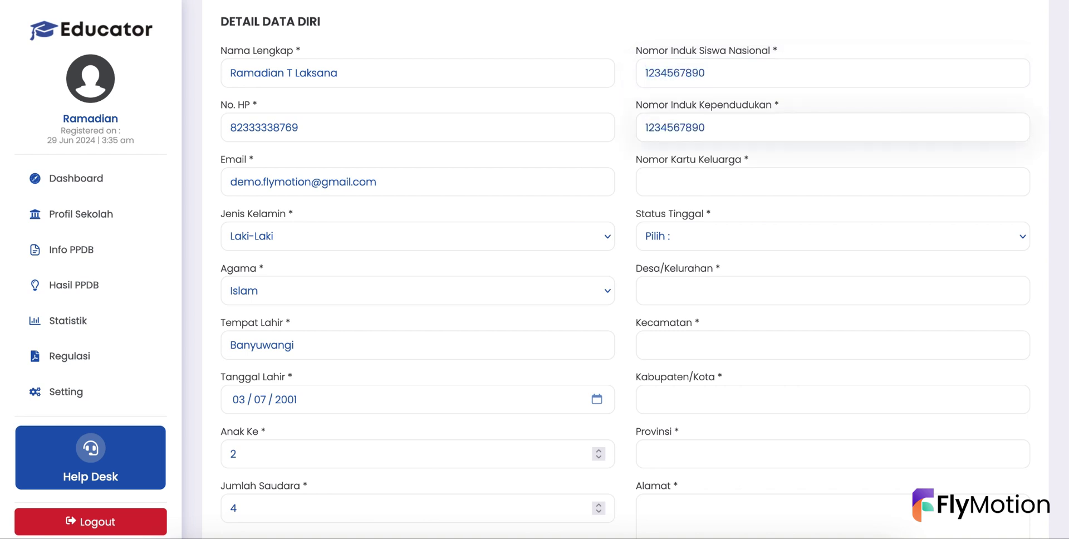
pyautogui.click(683, 175)
pyautogui.hotkey('ctrl', 'v')
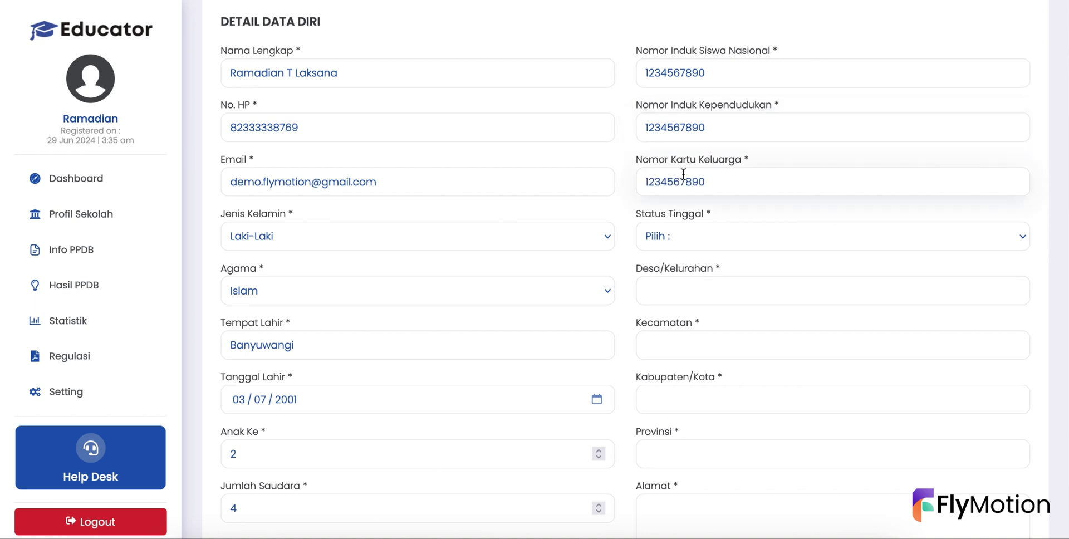
pyautogui.scroll(-1, 683, 174)
pyautogui.click(663, 158)
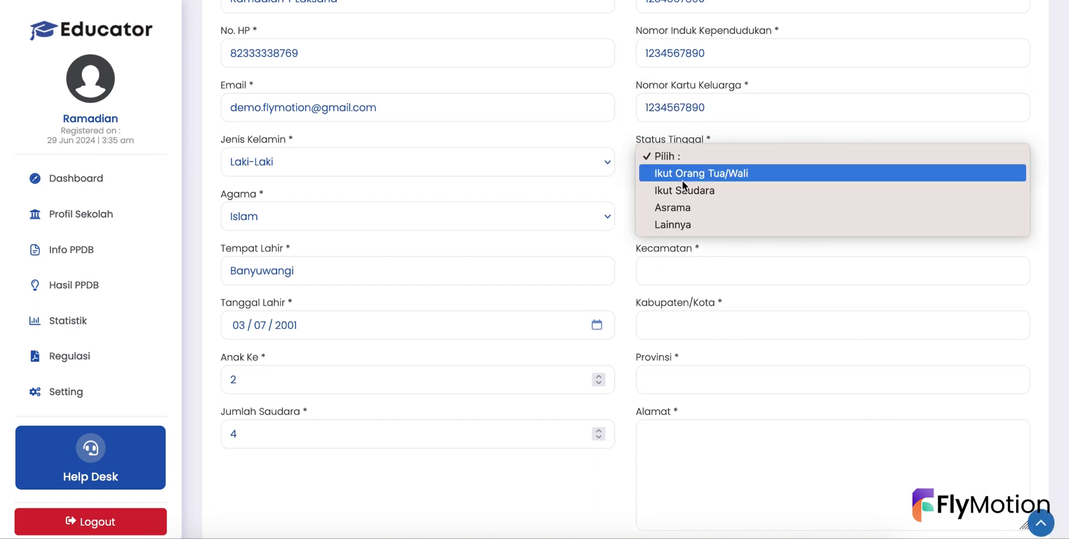
pyautogui.click(683, 181)
# - Fill in the village, sub-district, regency, province and street address, then continue to Data Keluarga
pyautogui.scroll(-1, 682, 181)
pyautogui.click(663, 146)
pyautogui.write('K')
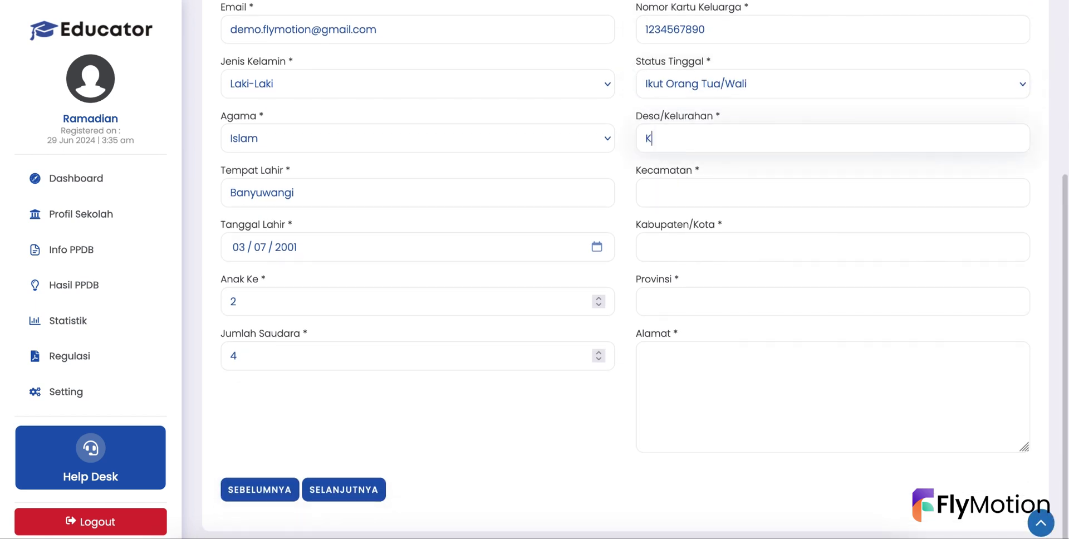
pyautogui.write('ebaman')
pyautogui.click(663, 193)
pyautogui.write('Srono')
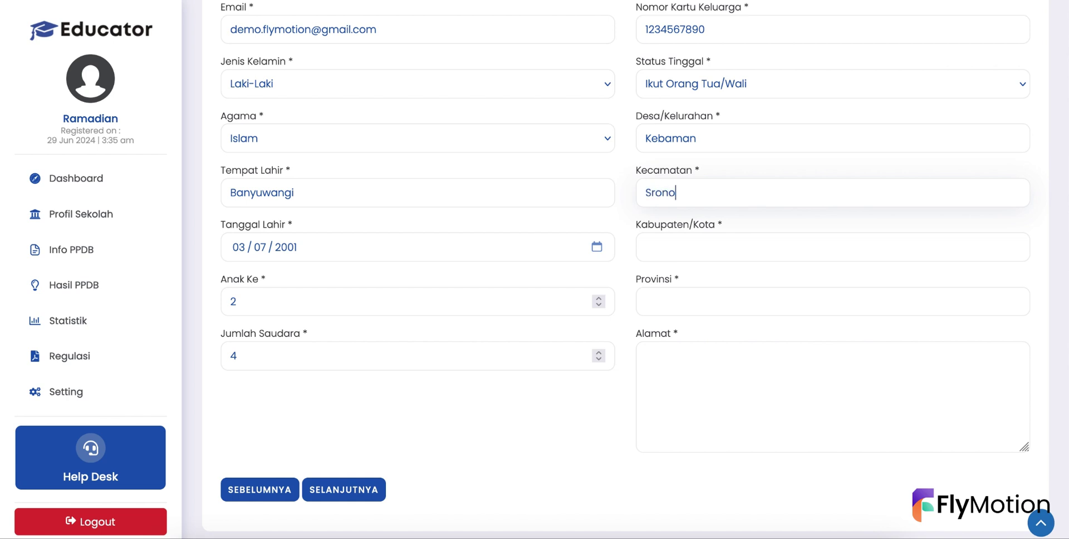
pyautogui.click(663, 246)
pyautogui.write('Banyuwangi')
pyautogui.click(662, 301)
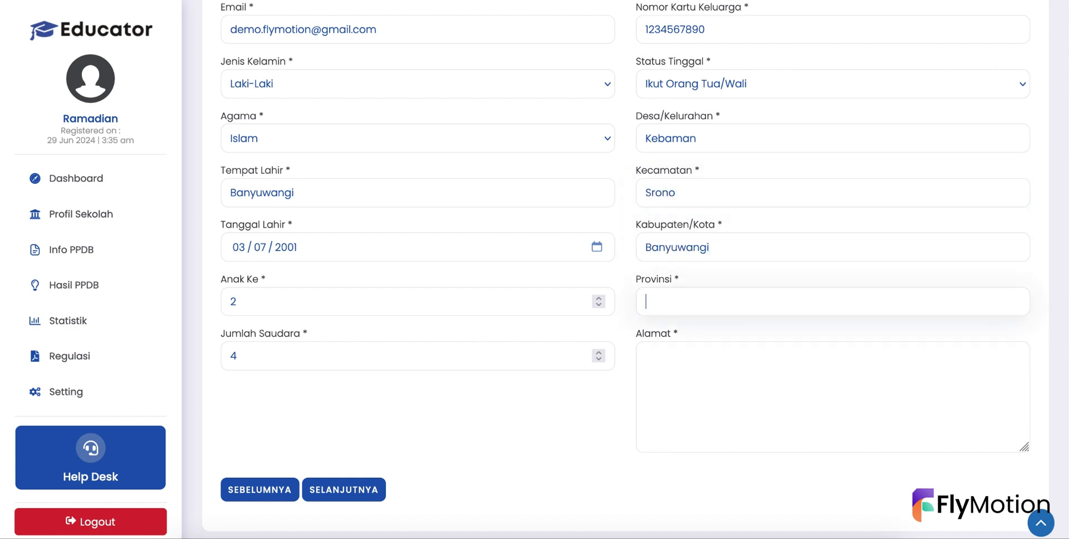
pyautogui.write('Jawa Timur')
pyautogui.click(663, 356)
pyautogui.write('Jl. Raya')
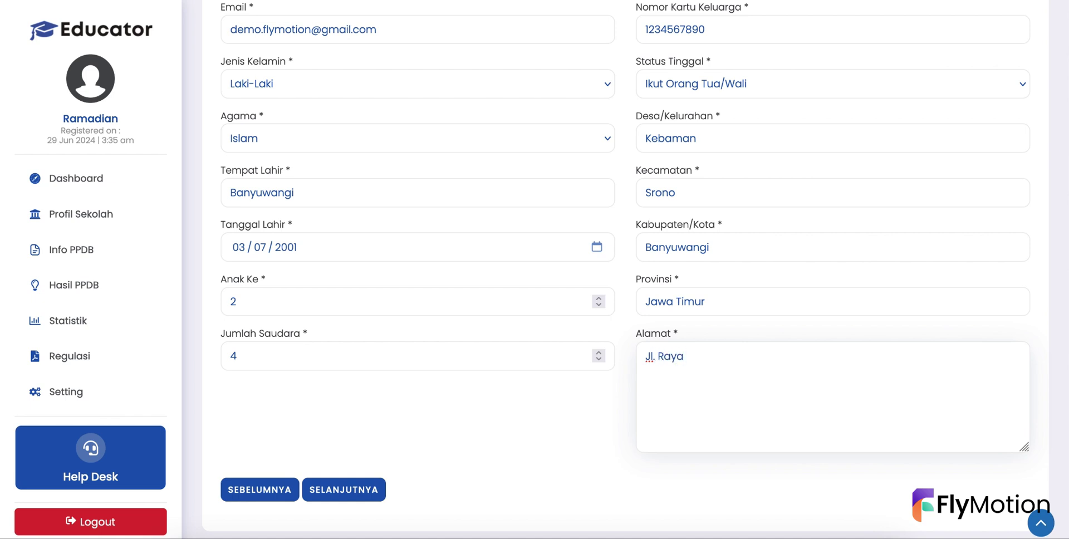
pyautogui.click(372, 484)
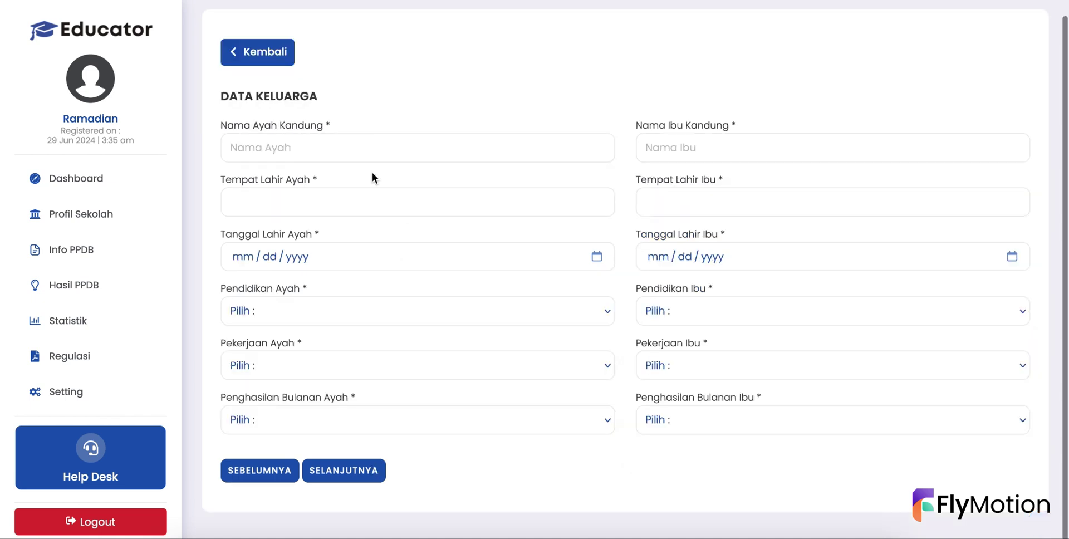
pyautogui.click(353, 145)
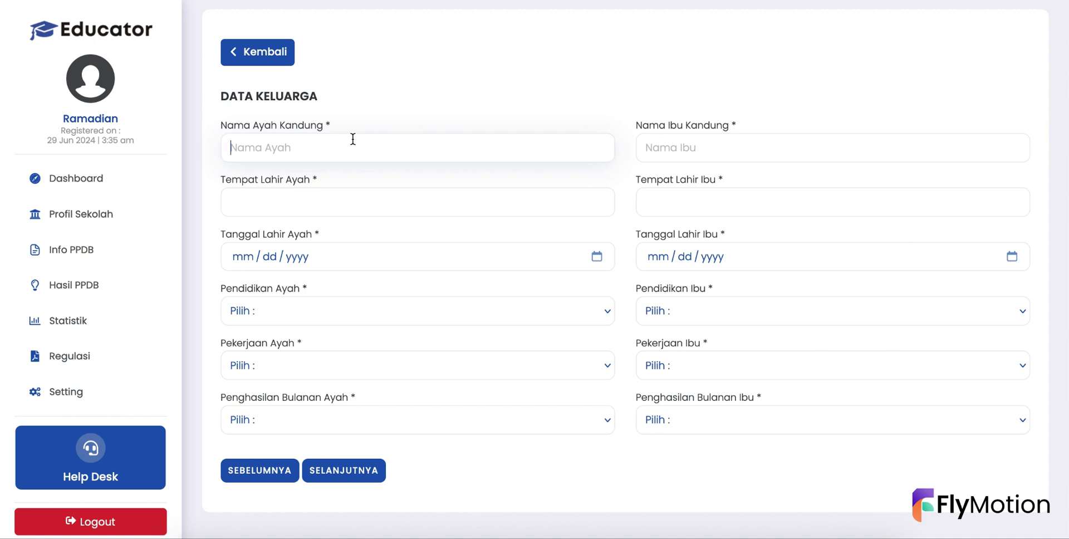
# - Enter the father's name, birthplace Banyuwangi and birth date, with job PNS and income Rp. 1.500.000 - Rp. 3.000.000
pyautogui.press('Tab')
pyautogui.write('Banyuwangi')
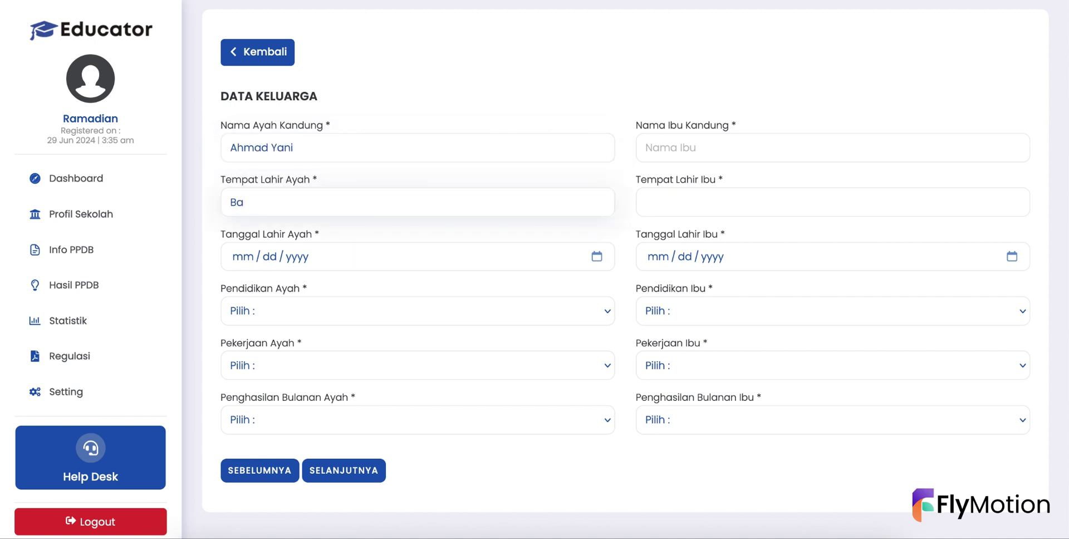
pyautogui.press('Tab')
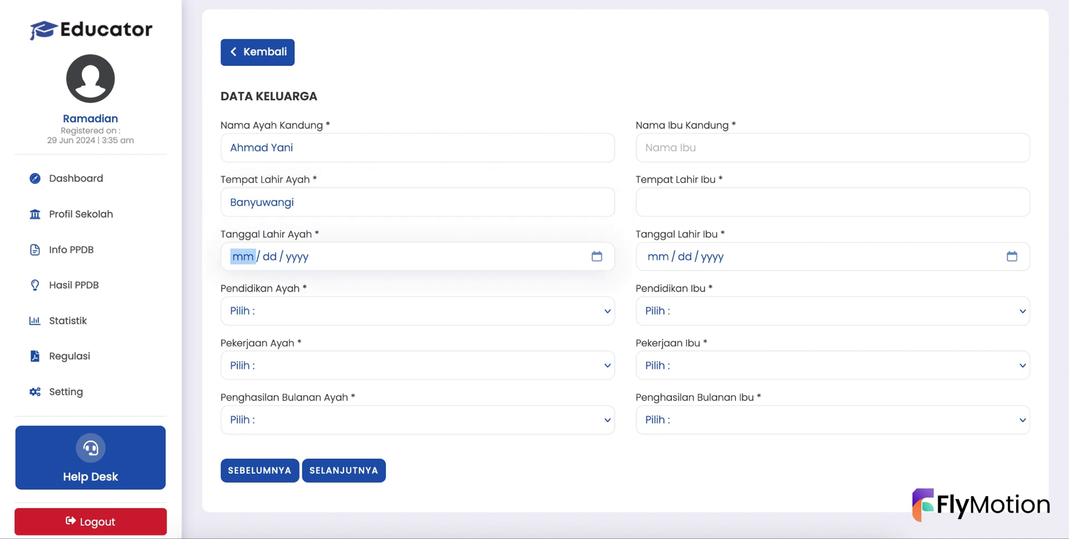
pyautogui.write('0920')
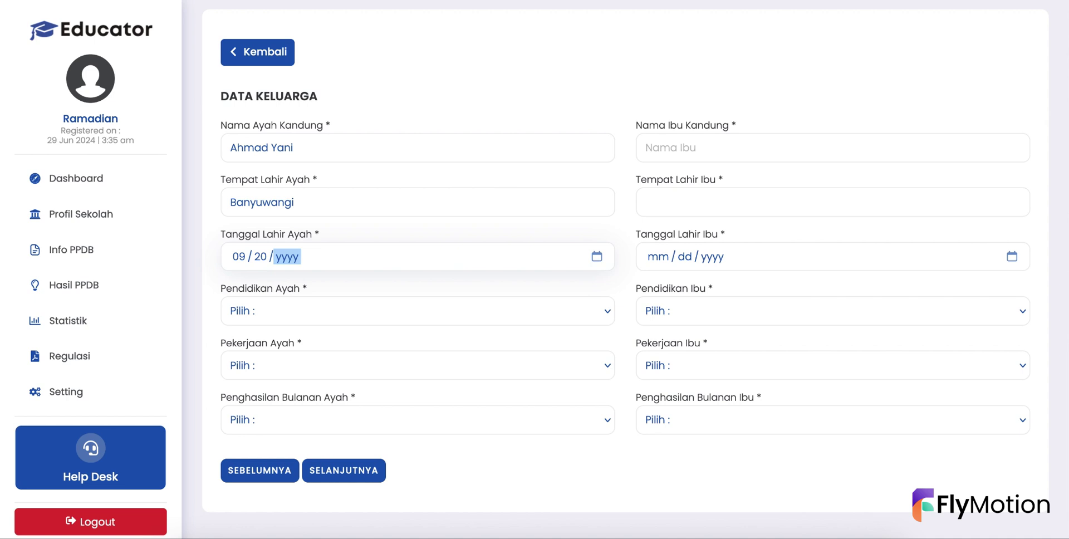
pyautogui.write('29')
pyautogui.write('78')
pyautogui.write('1978')
pyautogui.click(272, 307)
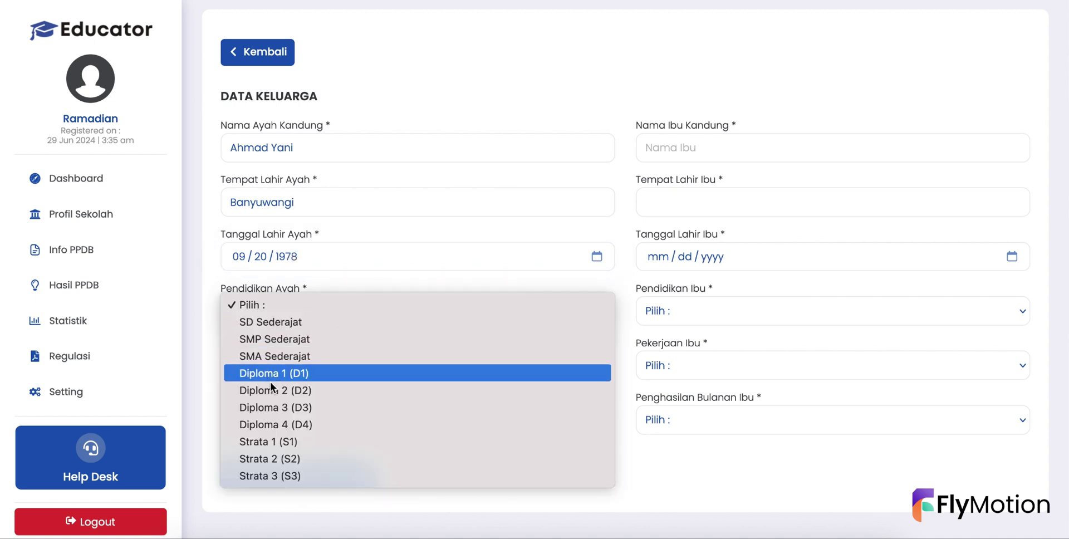
pyautogui.press('Escape')
pyautogui.click(271, 366)
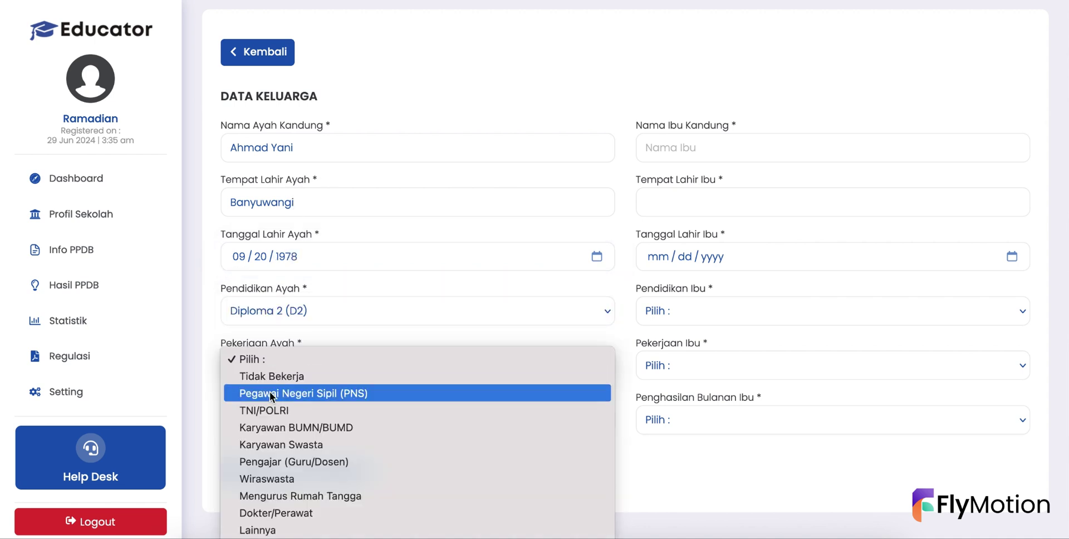
pyautogui.click(270, 392)
pyautogui.click(258, 412)
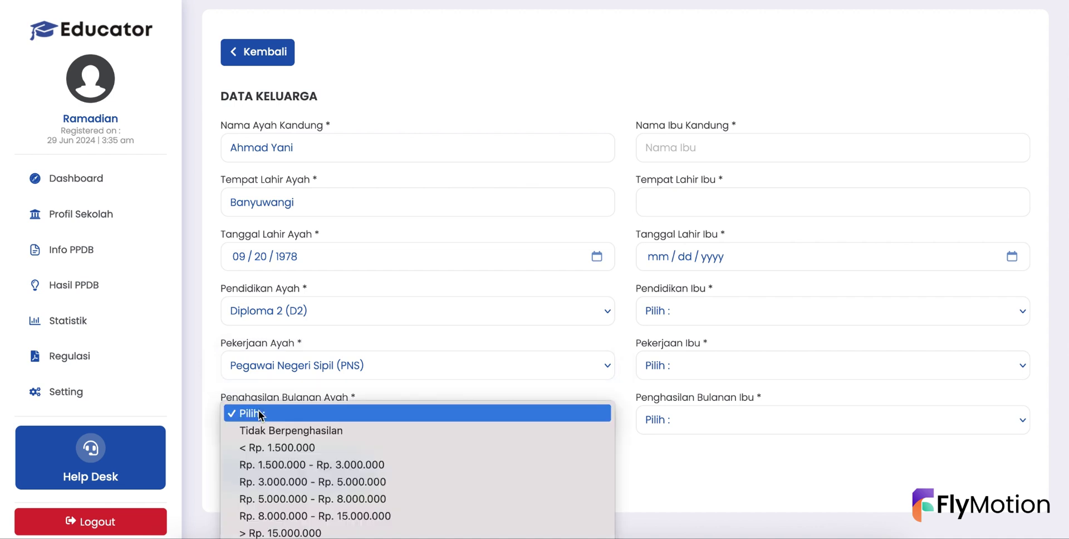
pyautogui.click(268, 469)
pyautogui.click(667, 158)
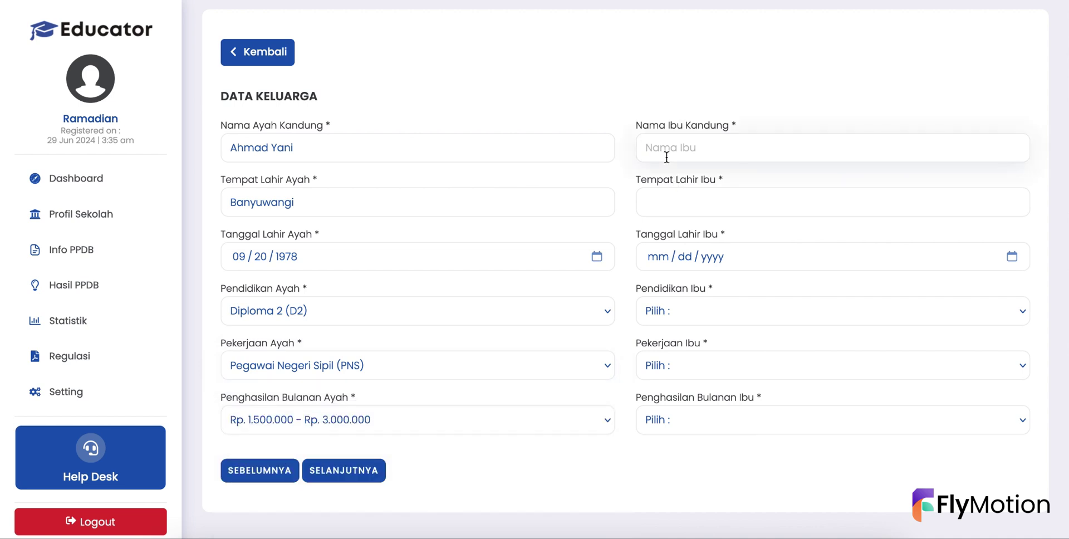
pyautogui.write('Siti')
pyautogui.press('Tab')
pyautogui.write('Ban')
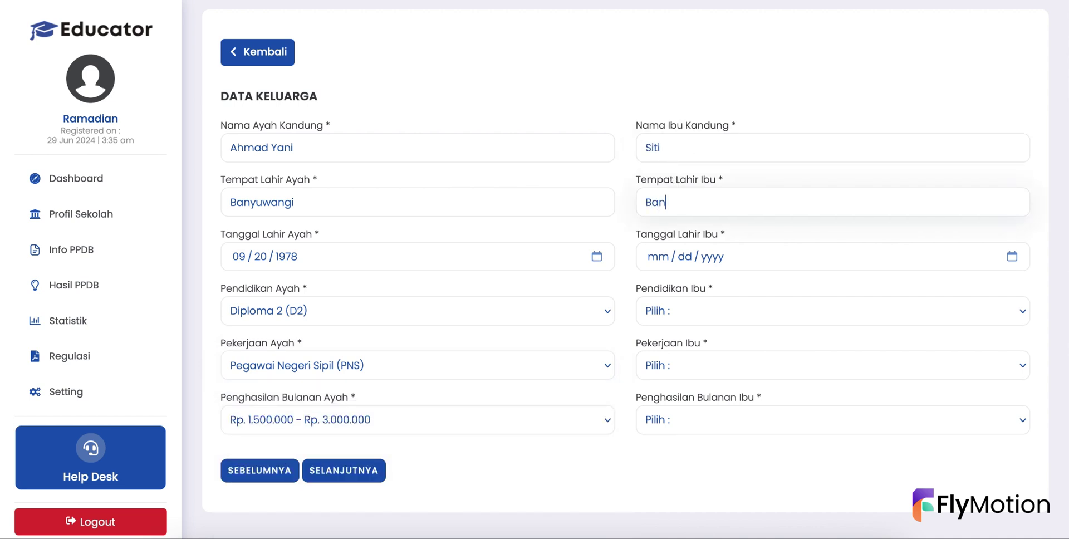
pyautogui.write('yuwangi')
pyautogui.click(652, 258)
pyautogui.write('06 / 05 / ')
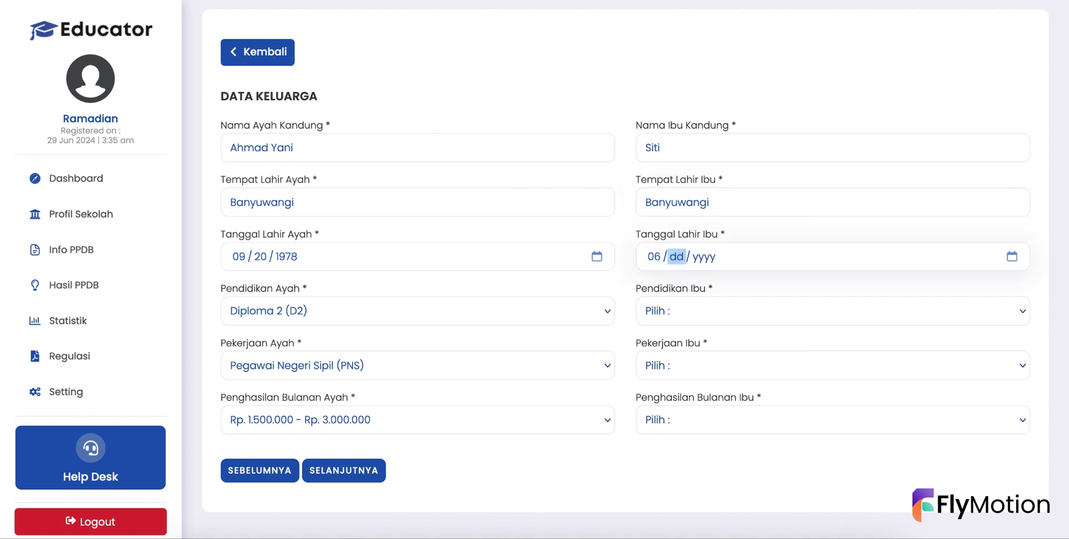
pyautogui.write('19')
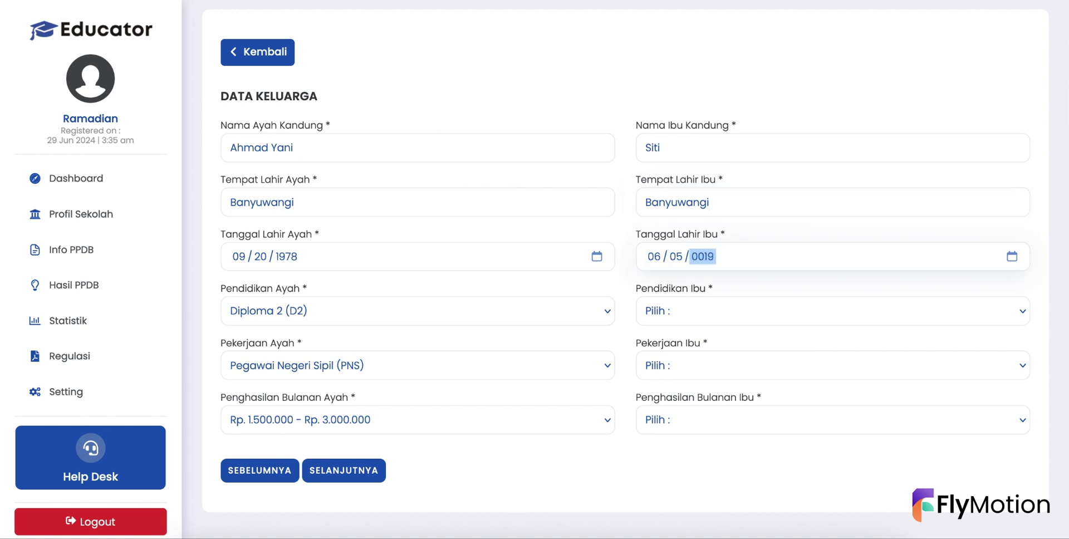
pyautogui.write('67')
pyautogui.press('Tab')
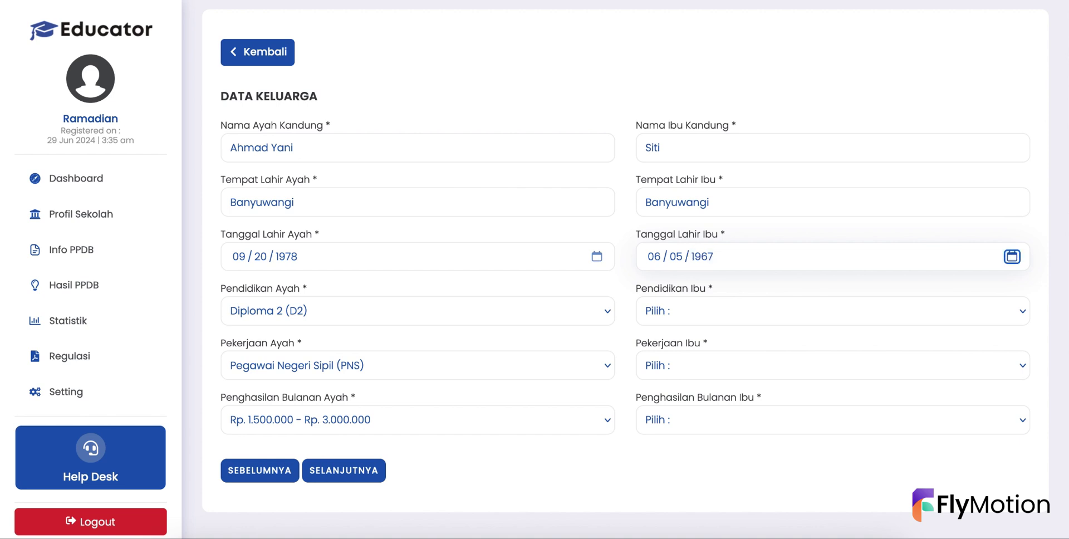
pyautogui.click(654, 316)
pyautogui.click(661, 369)
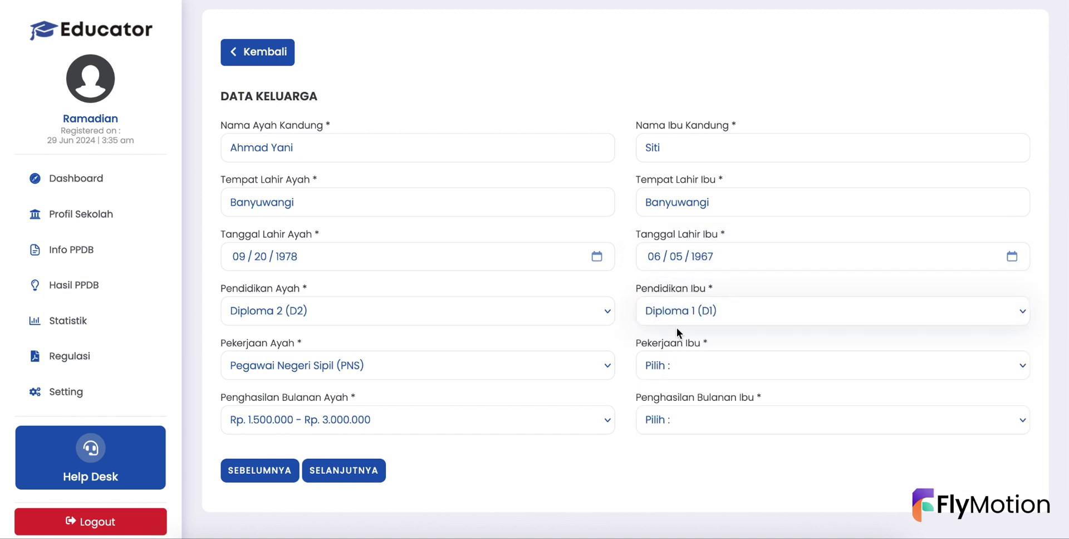
pyautogui.click(667, 367)
pyautogui.click(669, 413)
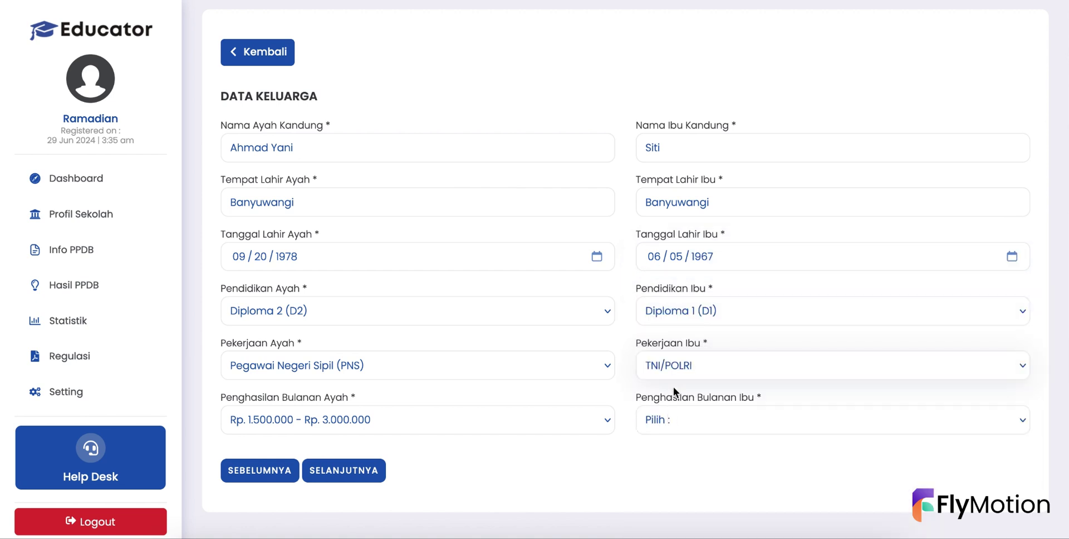
pyautogui.click(661, 420)
pyautogui.click(665, 466)
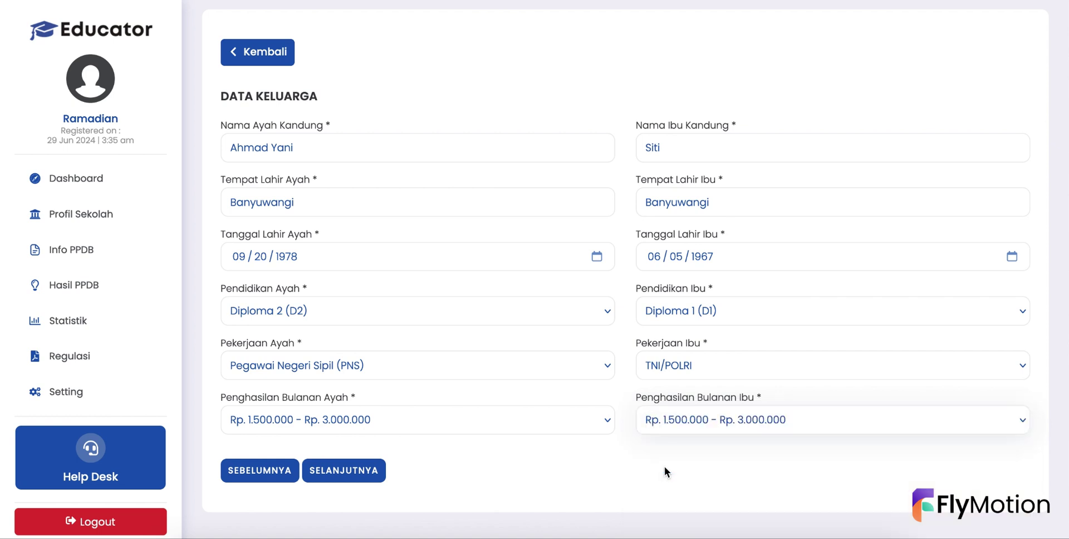
pyautogui.click(376, 473)
# - Attach siswa-laptop.jpg from Downloads to Scan Kartu Keluarga
pyautogui.scroll(-1, 359, 476)
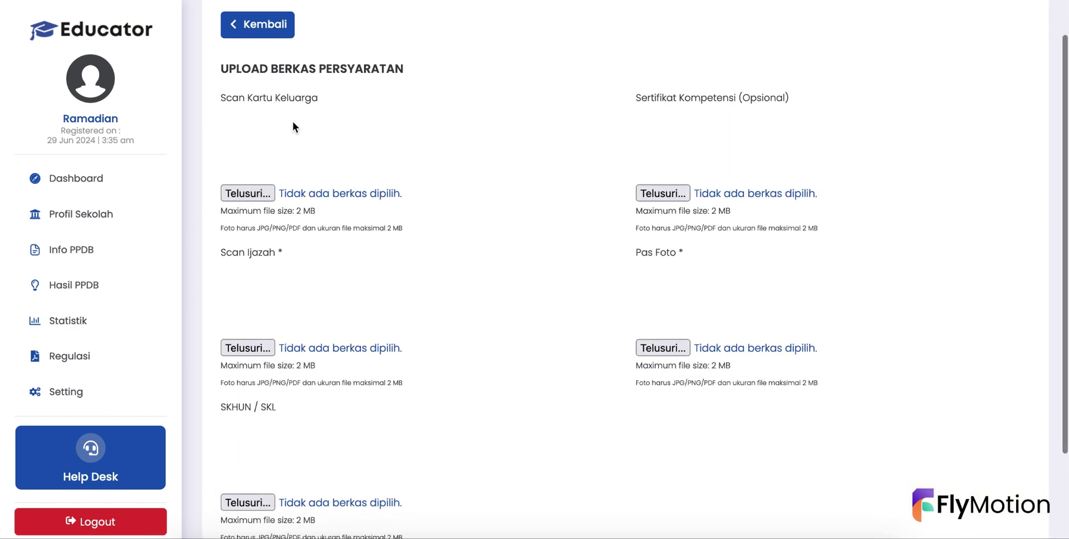
pyautogui.click(247, 194)
pyautogui.click(313, 45)
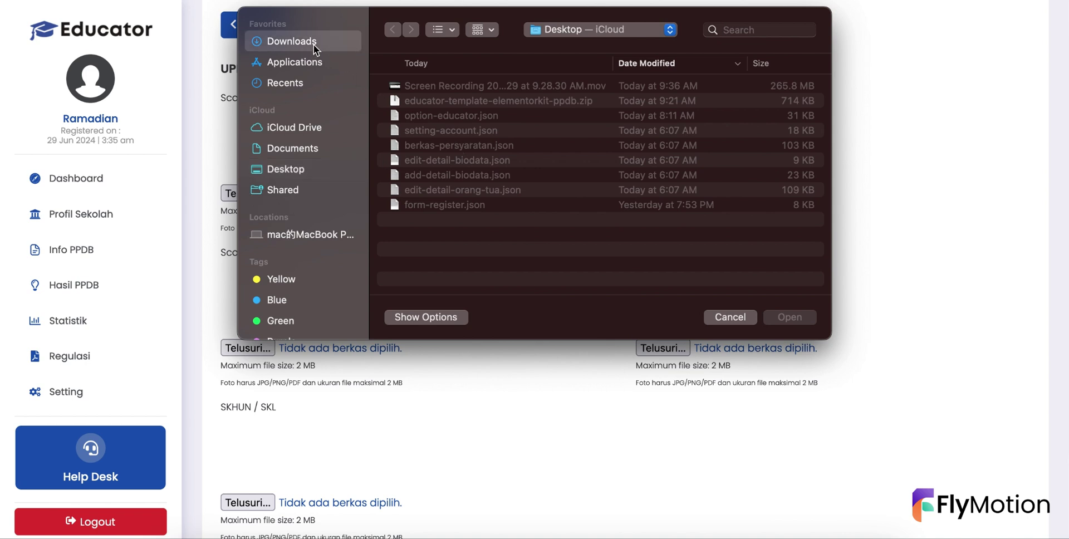
pyautogui.scroll(-1, 446, 178)
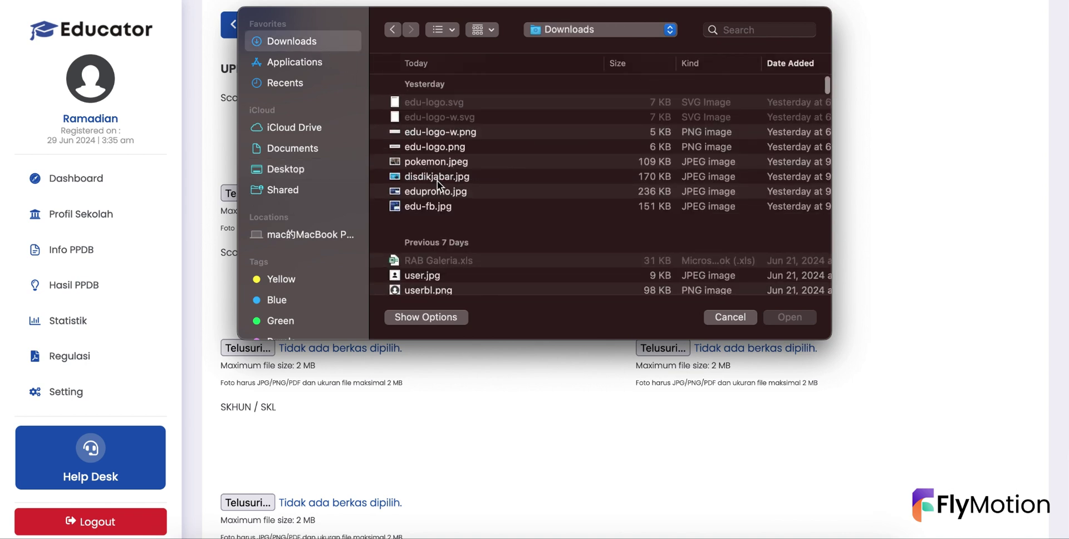
pyautogui.scroll(-2, 425, 215)
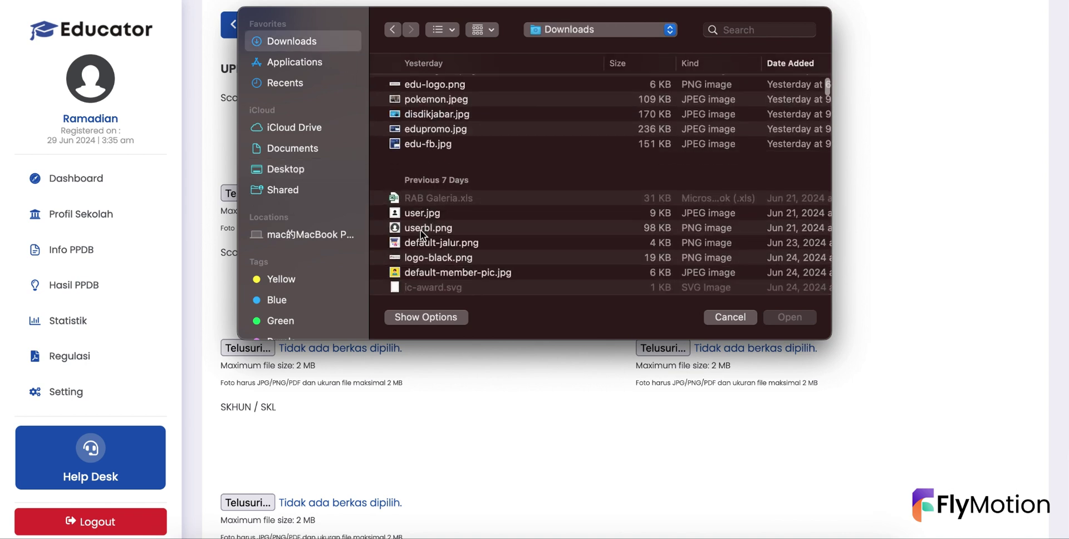
pyautogui.scroll(-1, 420, 255)
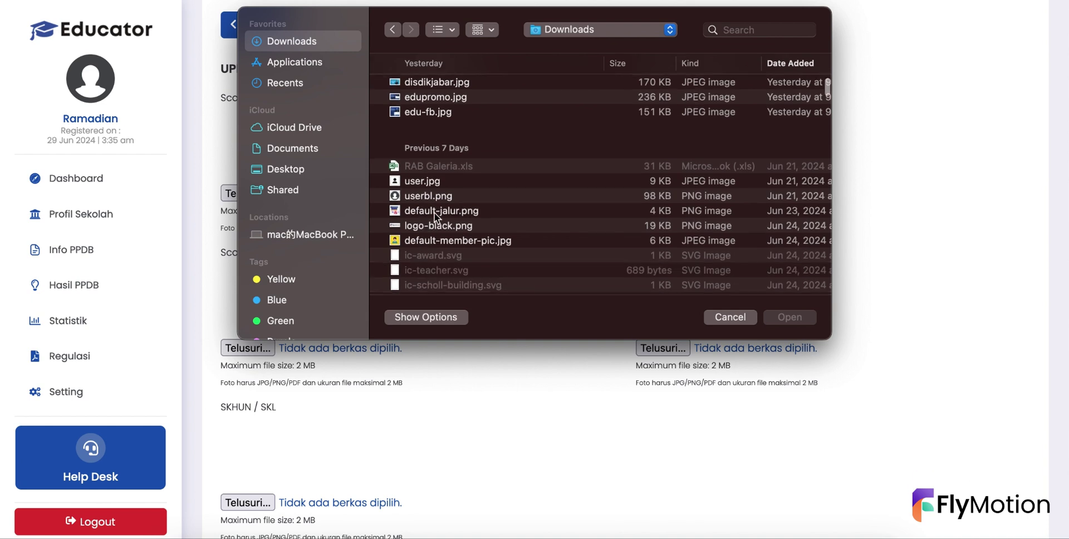
pyautogui.scroll(-3, 431, 227)
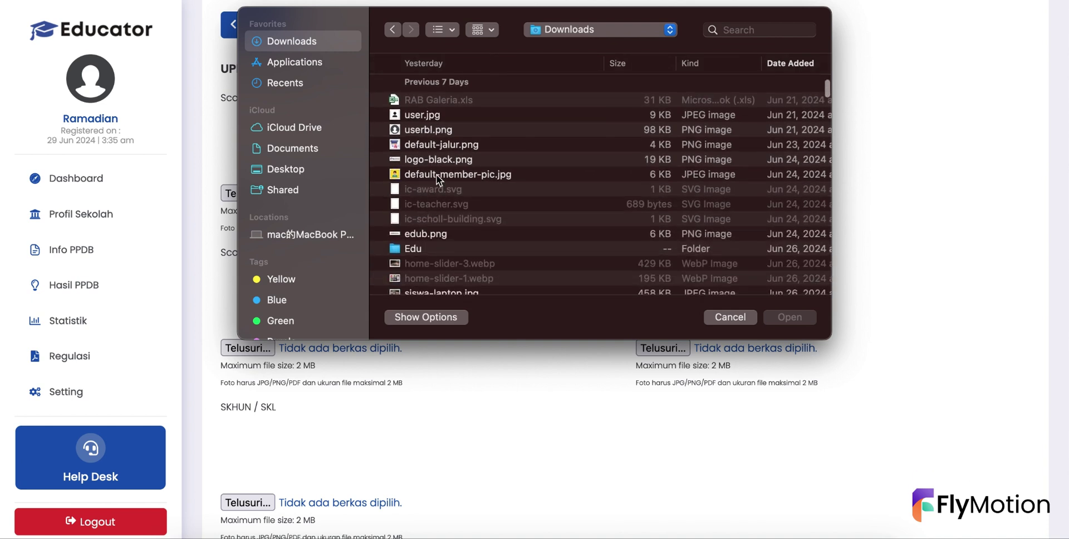
pyautogui.scroll(-3, 436, 175)
pyautogui.click(430, 229)
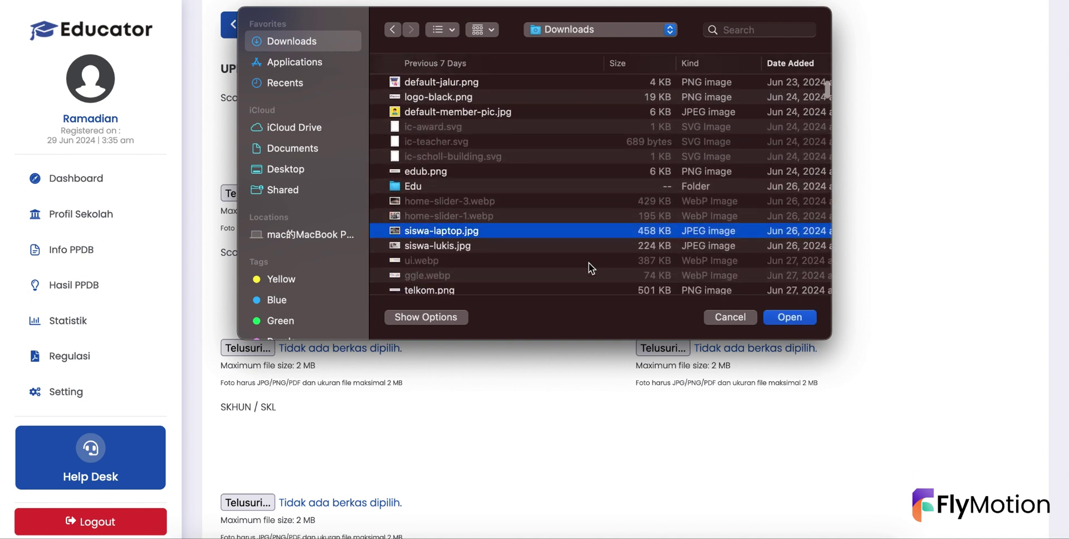
pyautogui.click(786, 317)
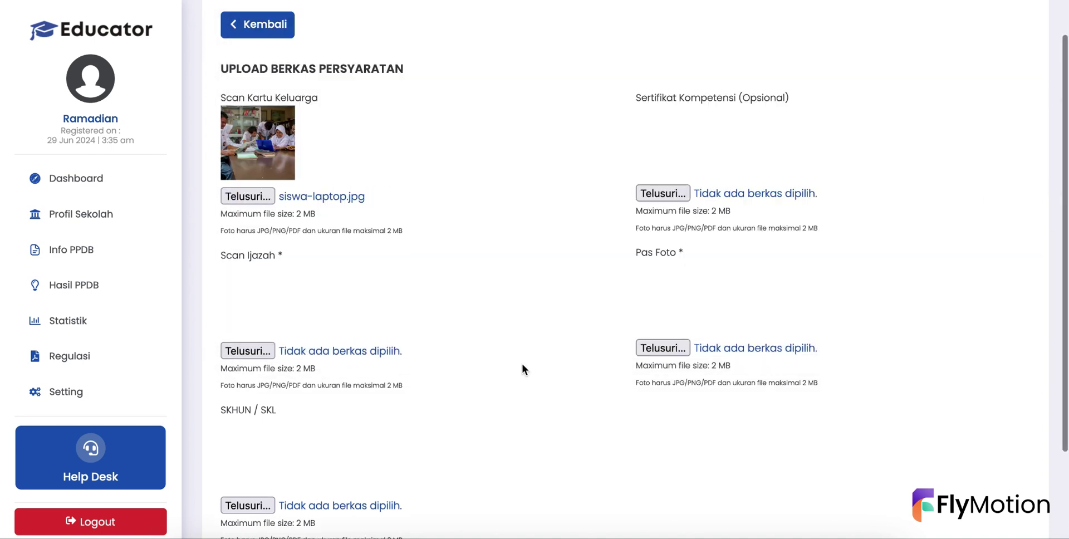
# - Attach edupromo.jpg to Scan Ijazah
pyautogui.scroll(-3, 389, 199)
pyautogui.click(255, 233)
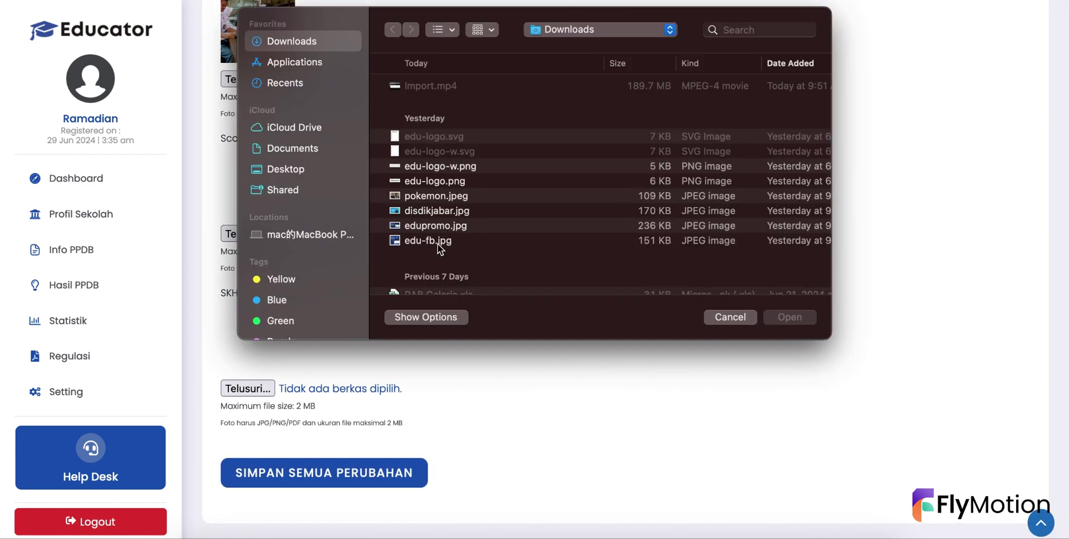
pyautogui.click(440, 225)
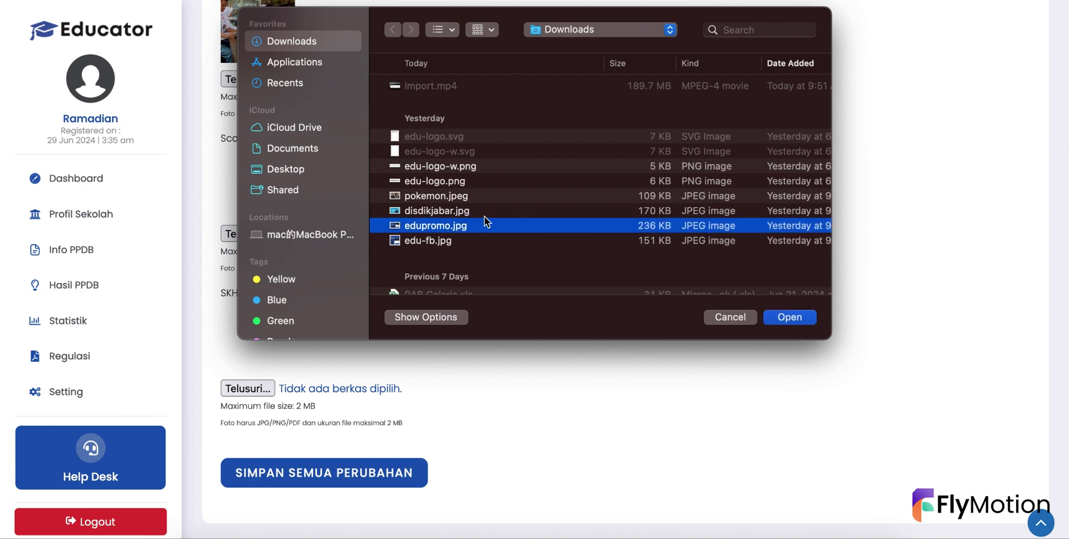
pyautogui.click(786, 317)
# - Attach default-member-pic.jpg to Pas Foto and save all documents
pyautogui.click(675, 230)
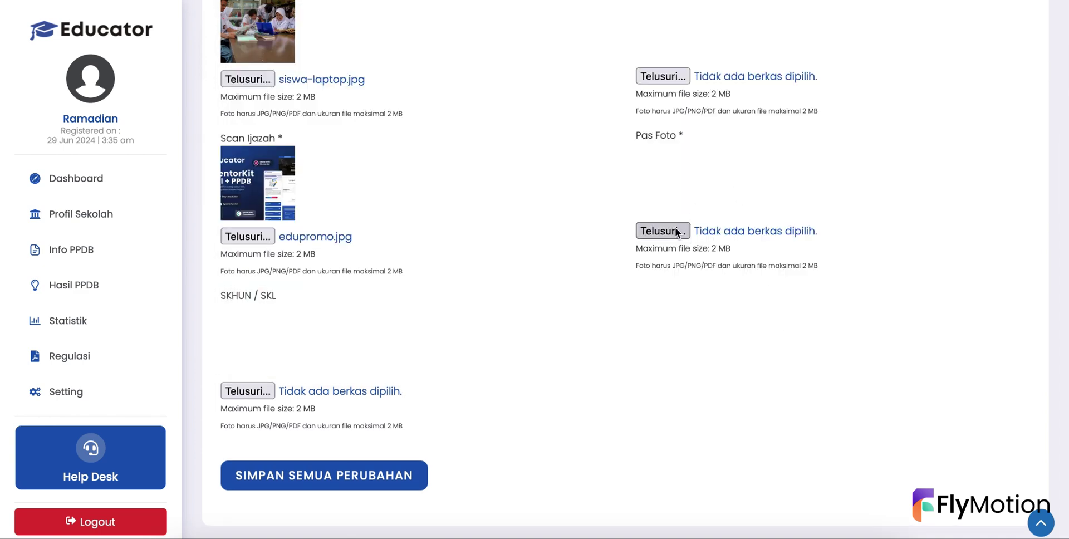
pyautogui.scroll(-5, 464, 216)
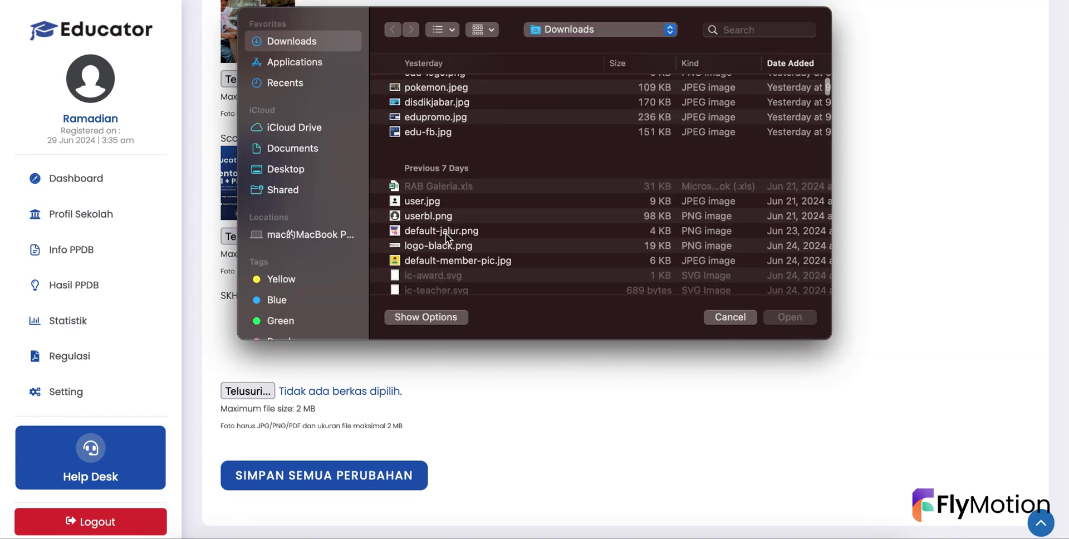
pyautogui.click(441, 260)
pyautogui.click(780, 318)
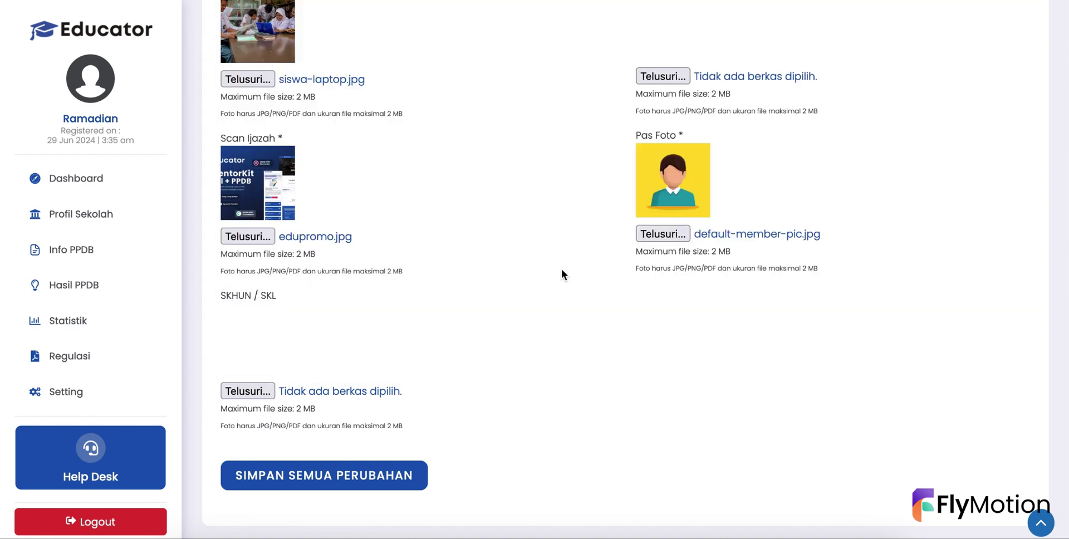
pyautogui.click(399, 480)
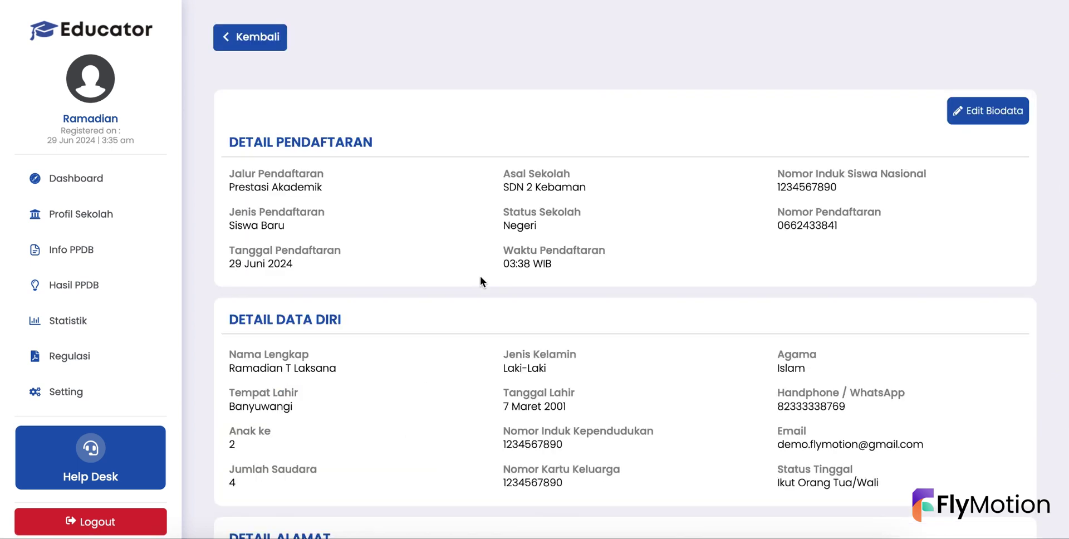
# - Look over the Detail Pendaftaran summary, then open the Edit Biodata form
pyautogui.scroll(-3, 606, 293)
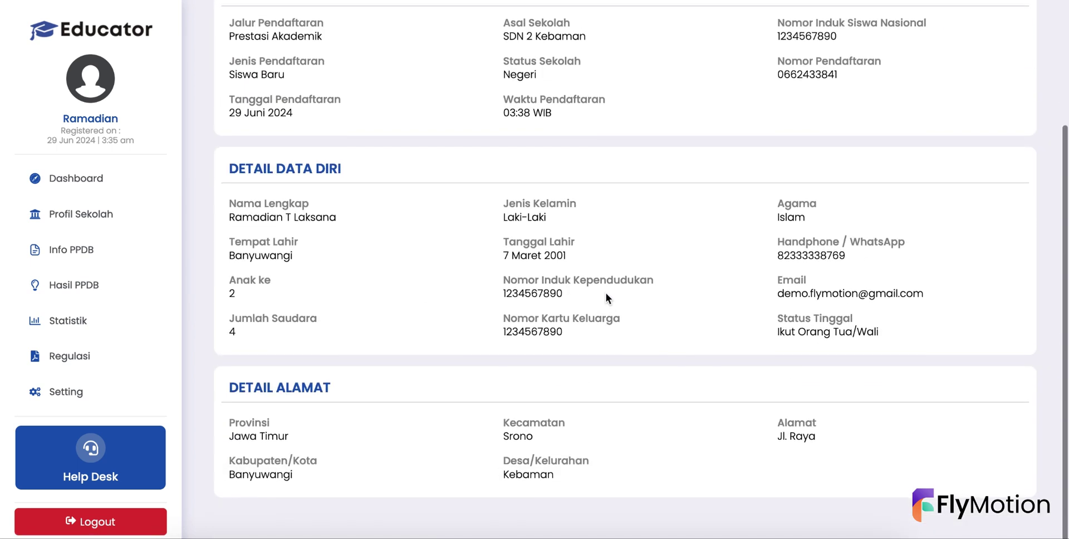
pyautogui.scroll(3, 606, 295)
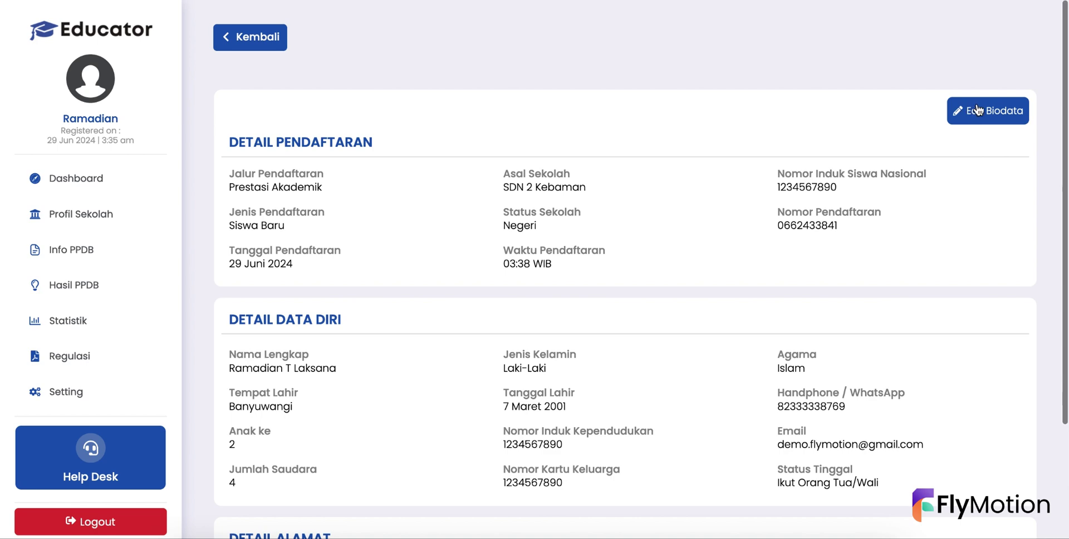
pyautogui.click(978, 110)
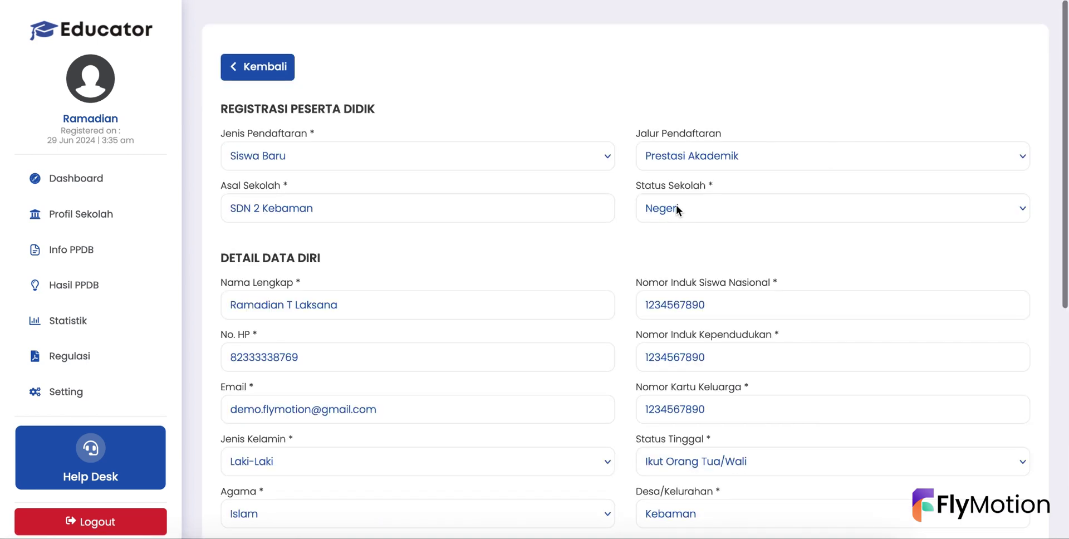
# - Append 980 to the NISN and 101 to the NIK, then save the biodata changes
pyautogui.scroll(-5, 530, 424)
pyautogui.scroll(5, 530, 423)
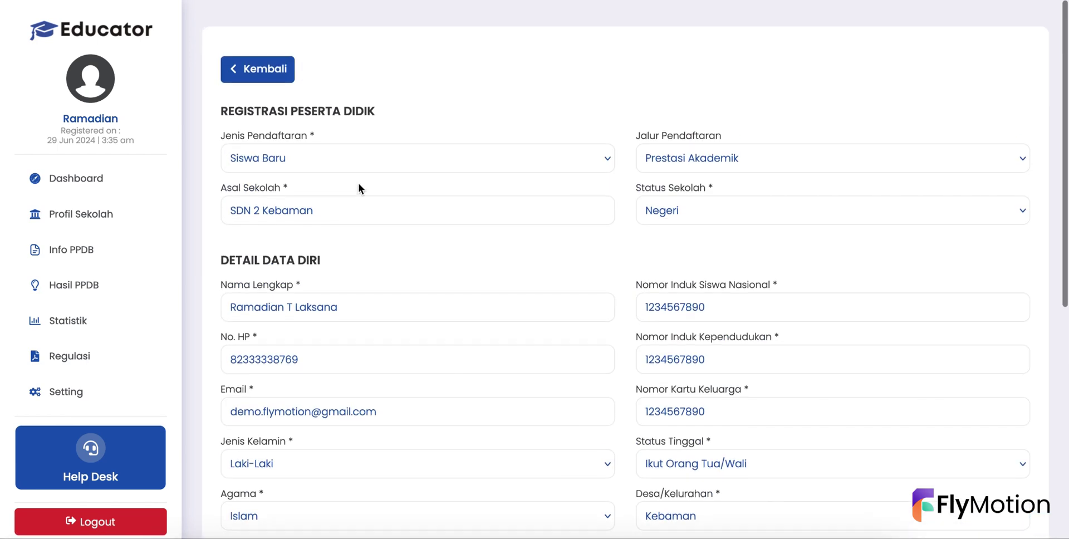
pyautogui.scroll(-3, 501, 287)
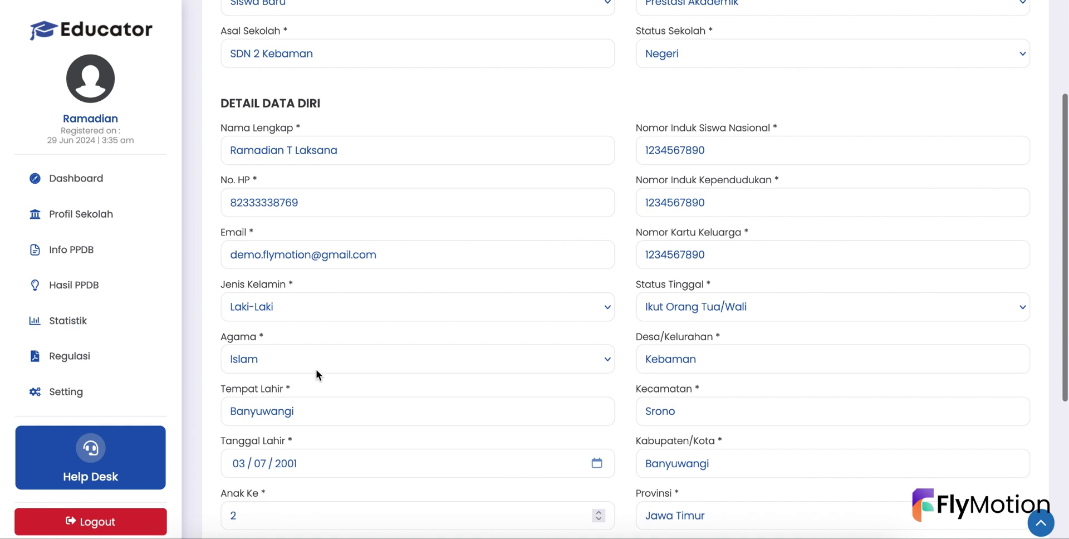
pyautogui.scroll(-3, 316, 370)
pyautogui.scroll(6, 316, 369)
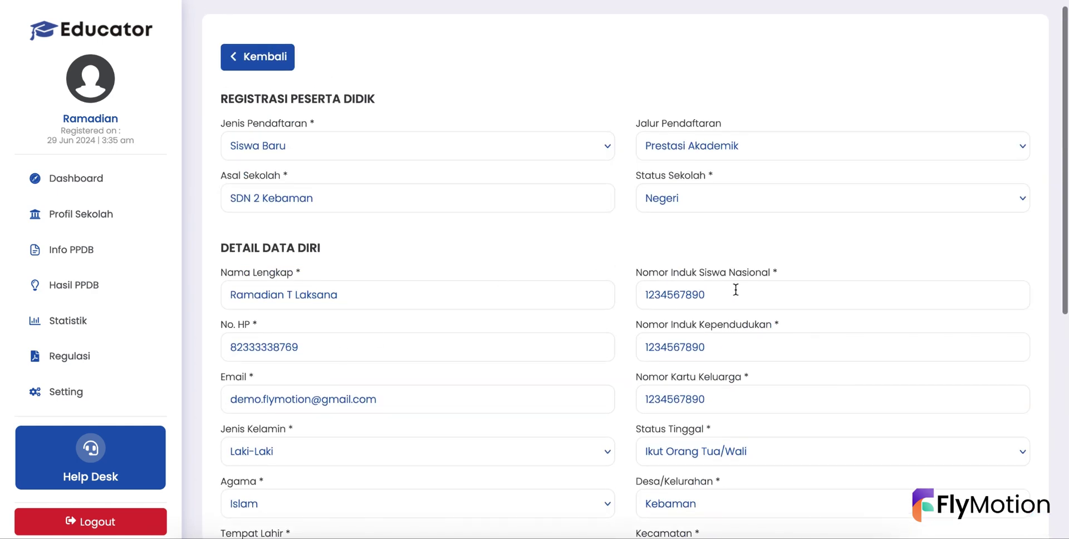
pyautogui.click(731, 296)
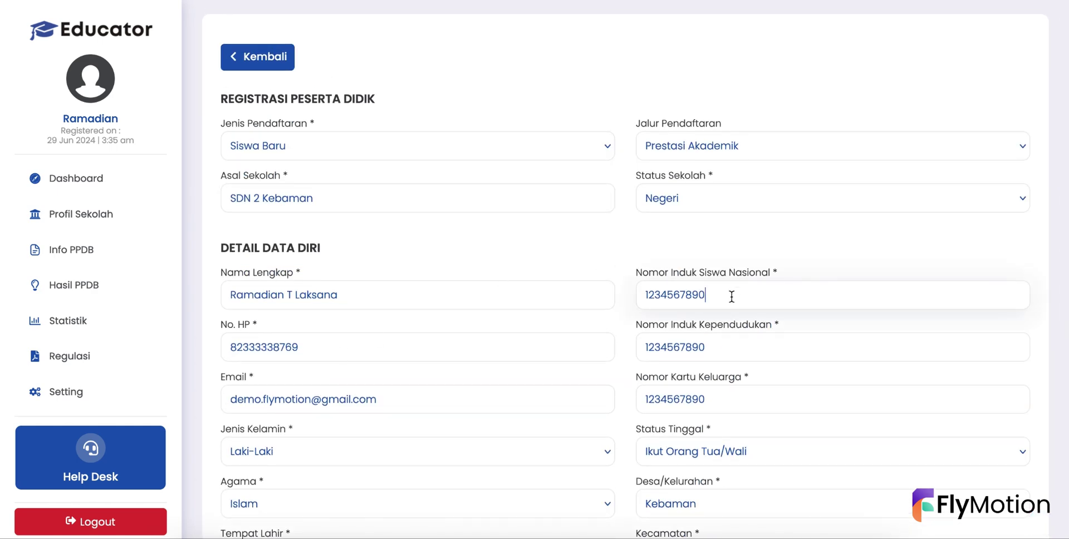
pyautogui.write('980')
pyautogui.click(722, 352)
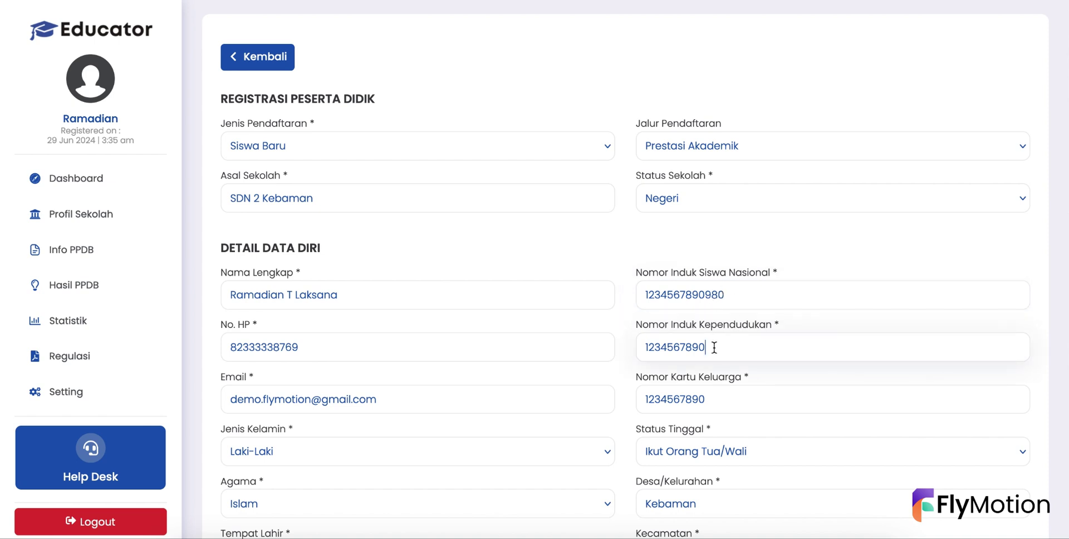
pyautogui.write('101')
pyautogui.scroll(-3, 716, 298)
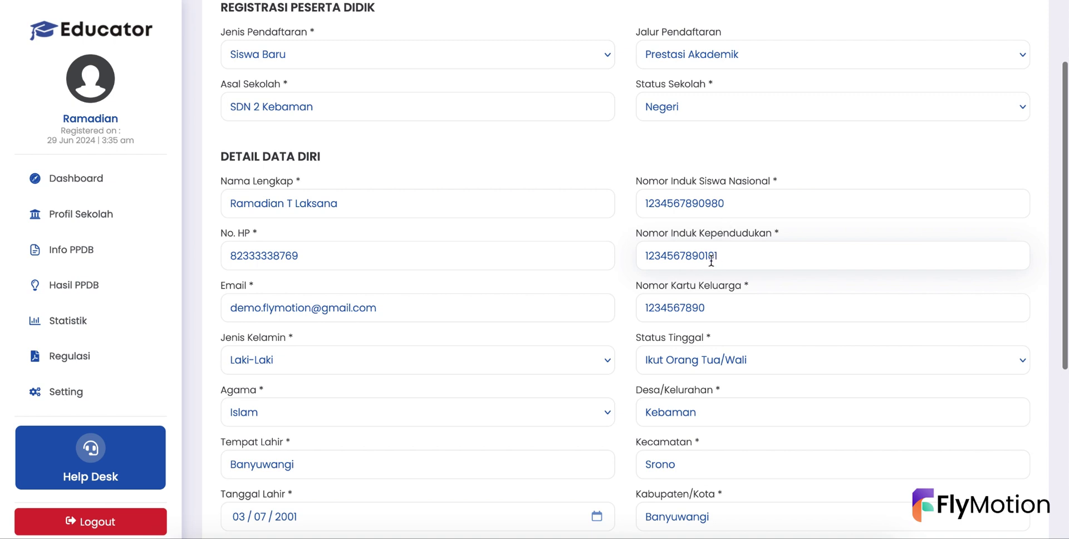
pyautogui.scroll(-5, 698, 246)
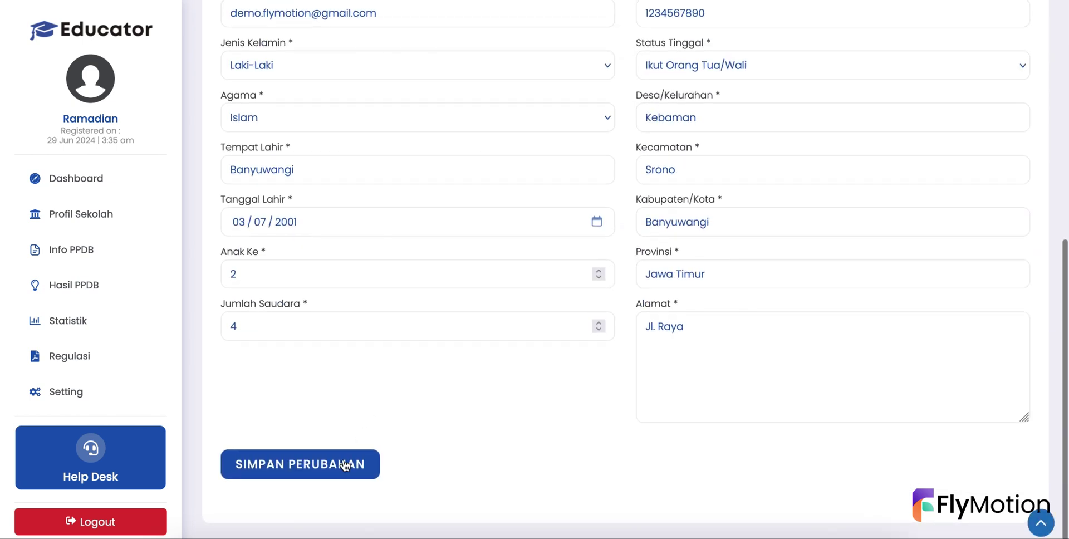
pyautogui.click(343, 464)
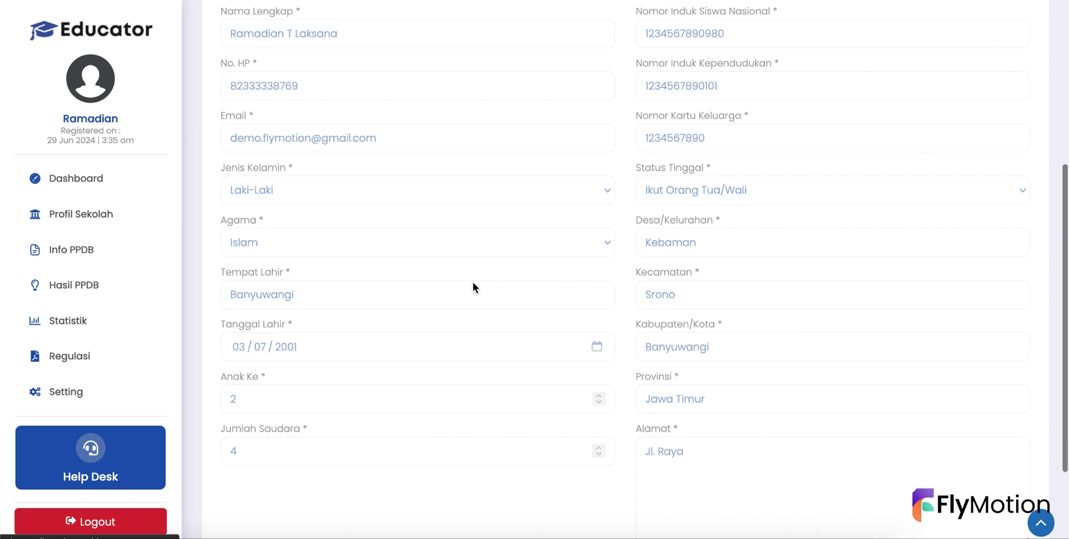
# - Verify the updated NISN and NIK values, then open the Biodata Orang Tua family data page
pyautogui.doubleClick(840, 188)
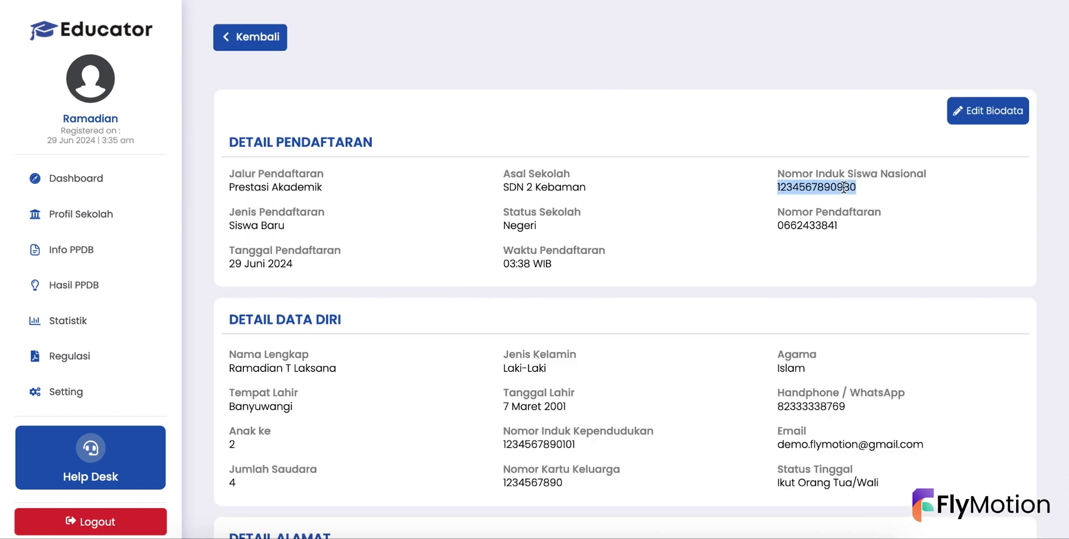
pyautogui.scroll(-1, 522, 251)
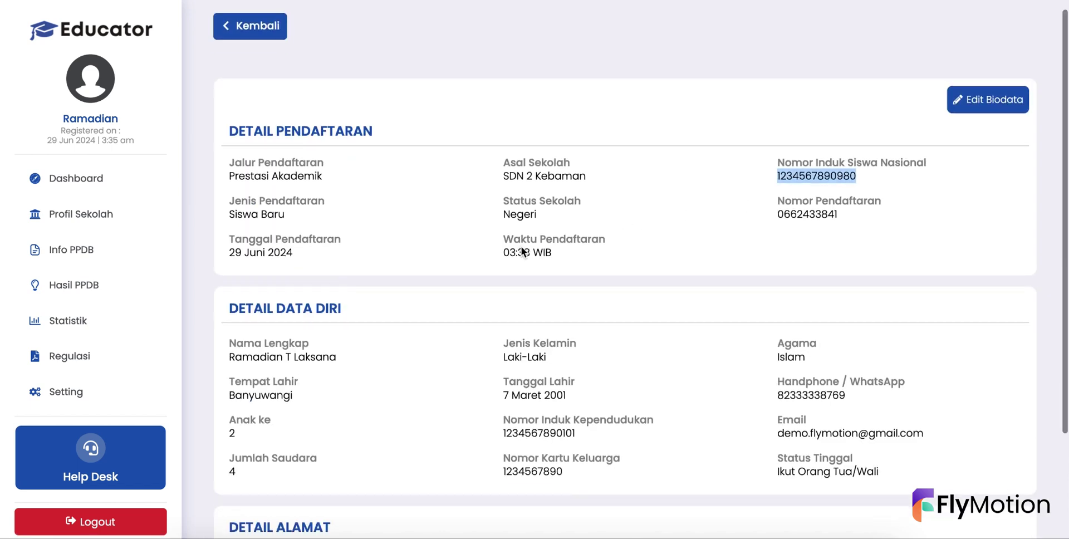
pyautogui.scroll(-1, 522, 249)
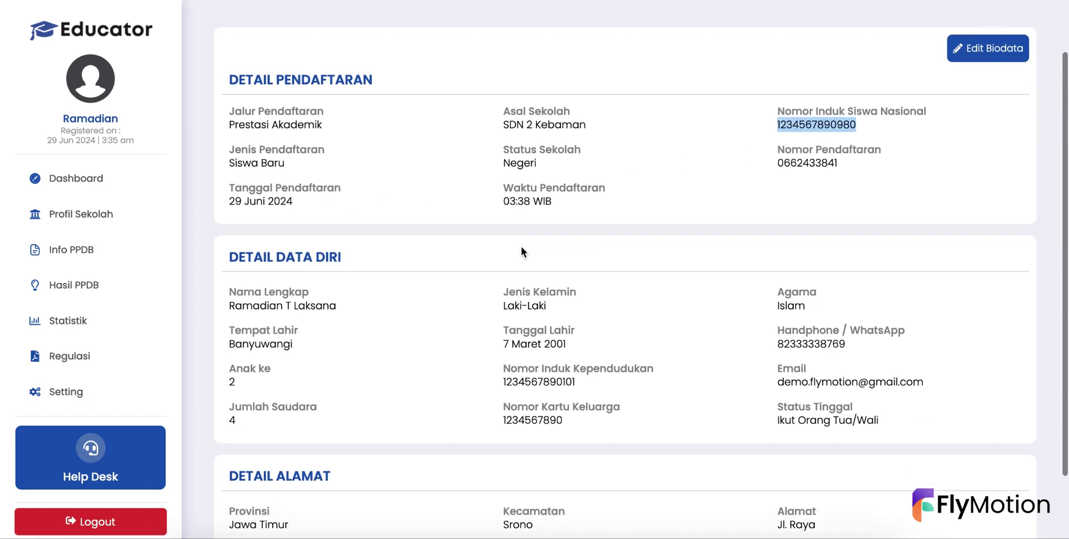
pyautogui.doubleClick(557, 381)
pyautogui.scroll(-2, 559, 379)
pyautogui.scroll(3, 559, 380)
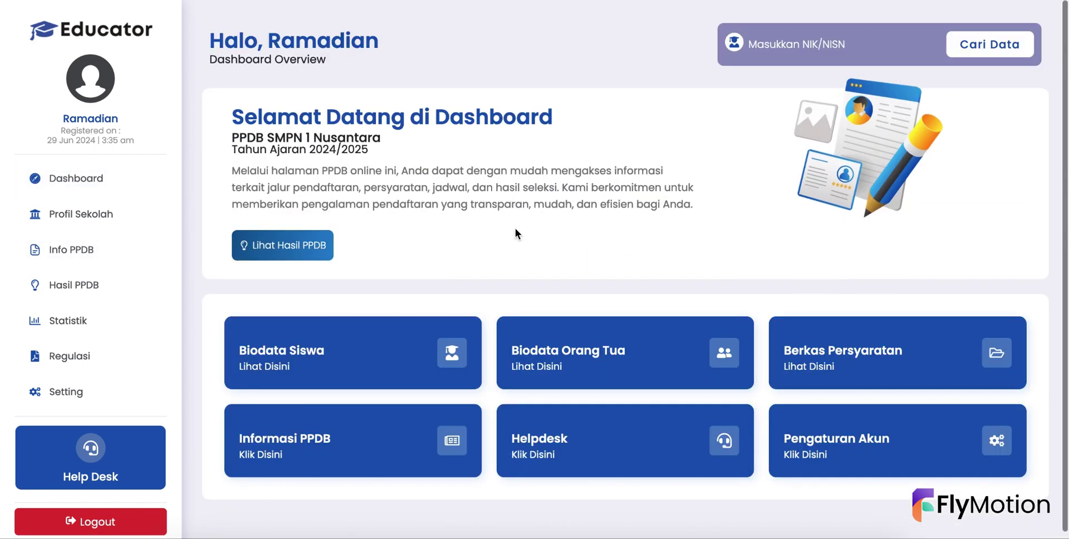
pyautogui.click(568, 358)
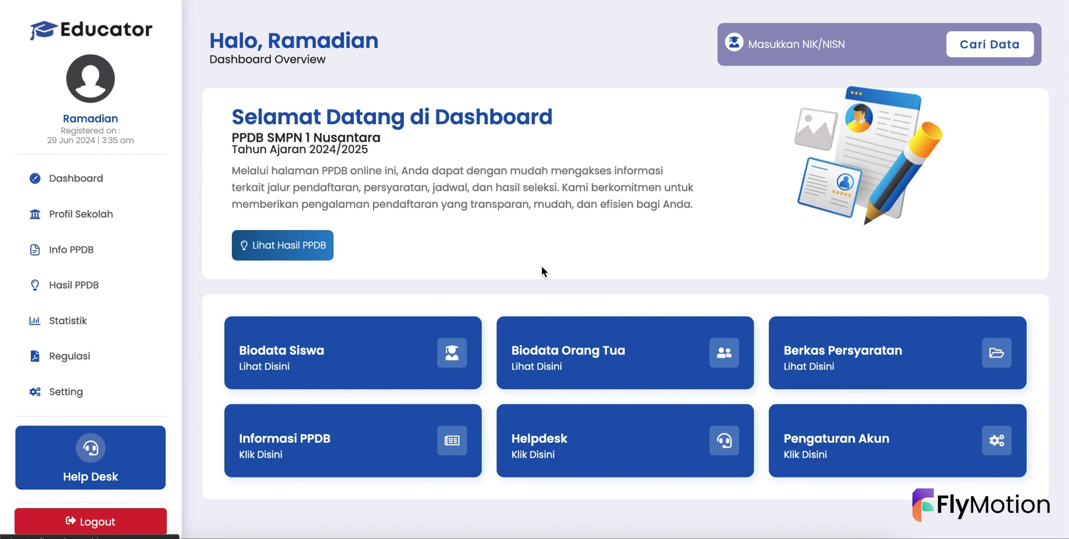
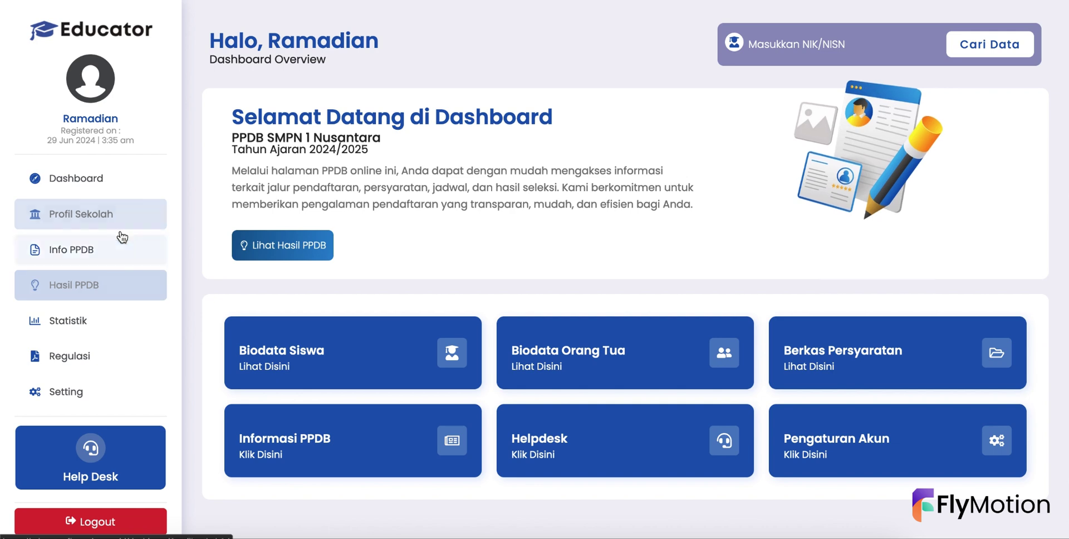
# - Look through the Hasil PPDB result, Statistik registrant table and Help Desk pages
pyautogui.click(79, 294)
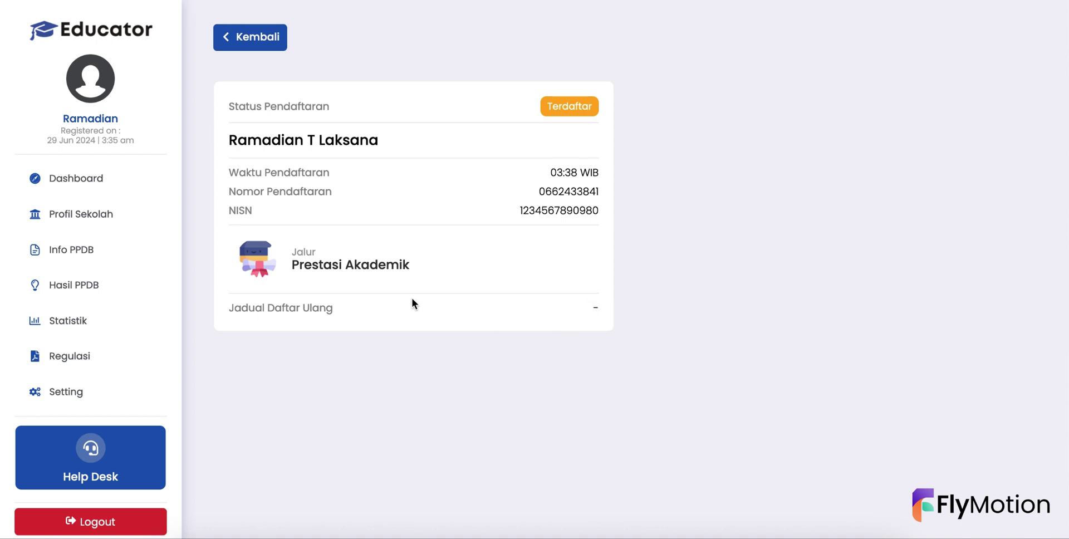
pyautogui.click(80, 326)
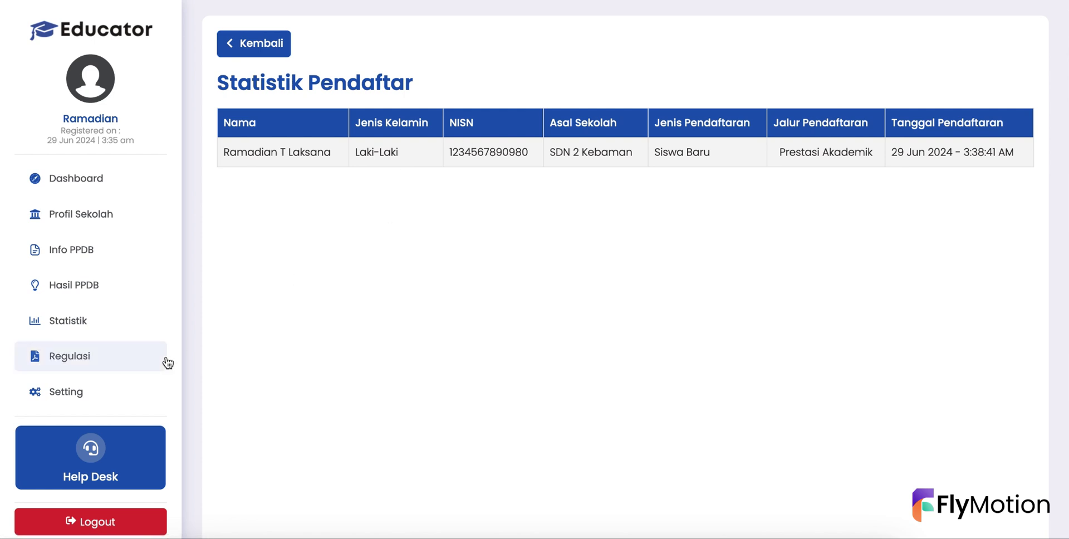
pyautogui.click(90, 459)
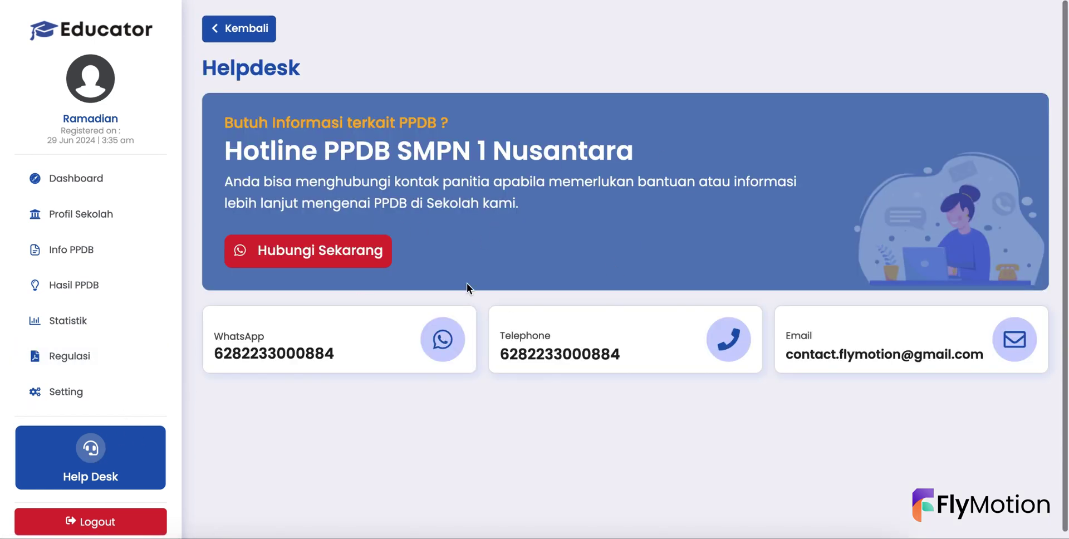
# - Return to the registration result and select the registrant's full name
pyautogui.click(96, 190)
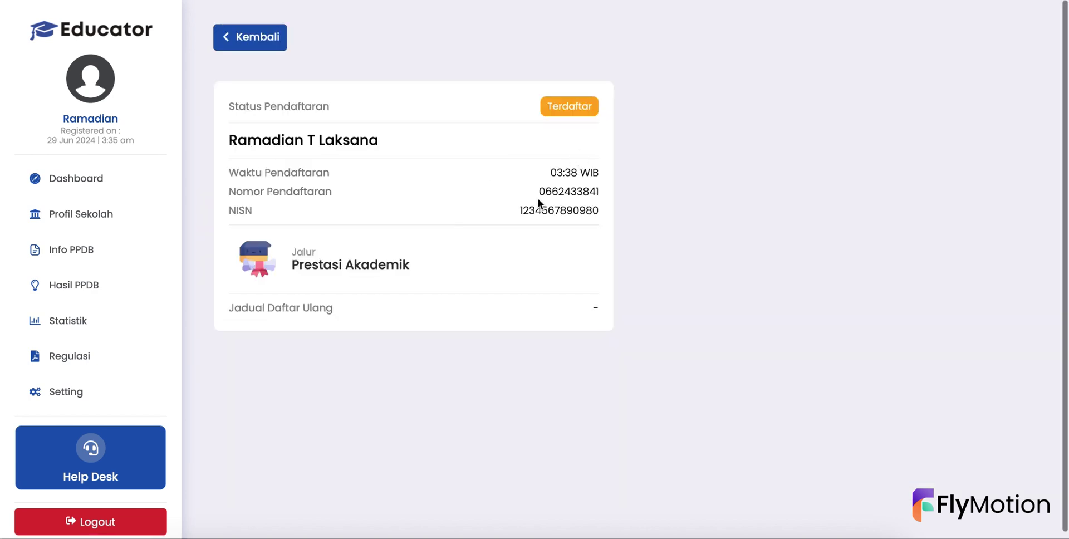
pyautogui.doubleClick(354, 140)
pyautogui.moveTo(353, 139); pyautogui.dragTo(292, 141)
pyautogui.hotkey('ctrl', 'c')
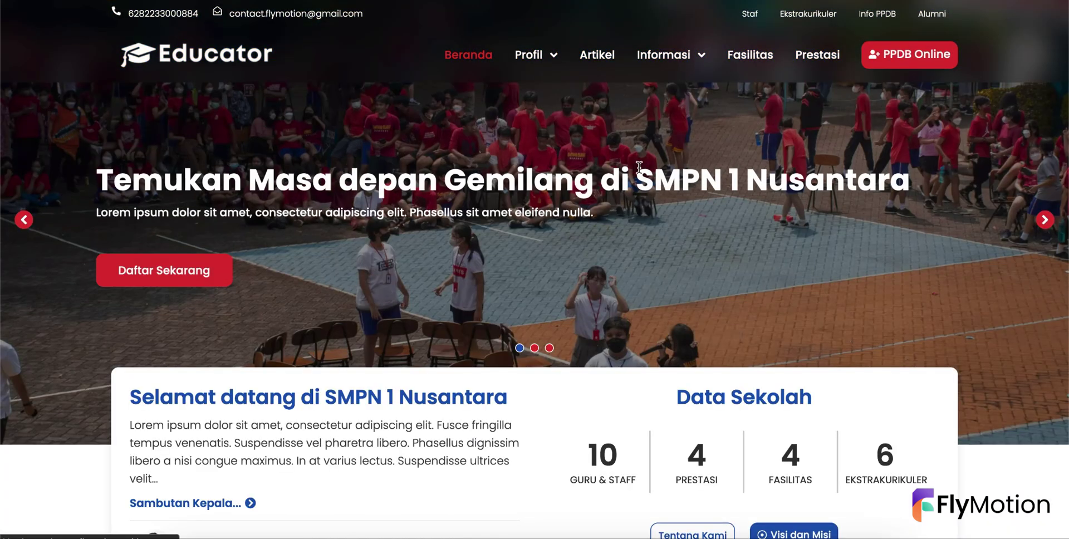
# - On the PPDB Online page, search the NIK/NISN field for the pasted registrant name
pyautogui.click(902, 55)
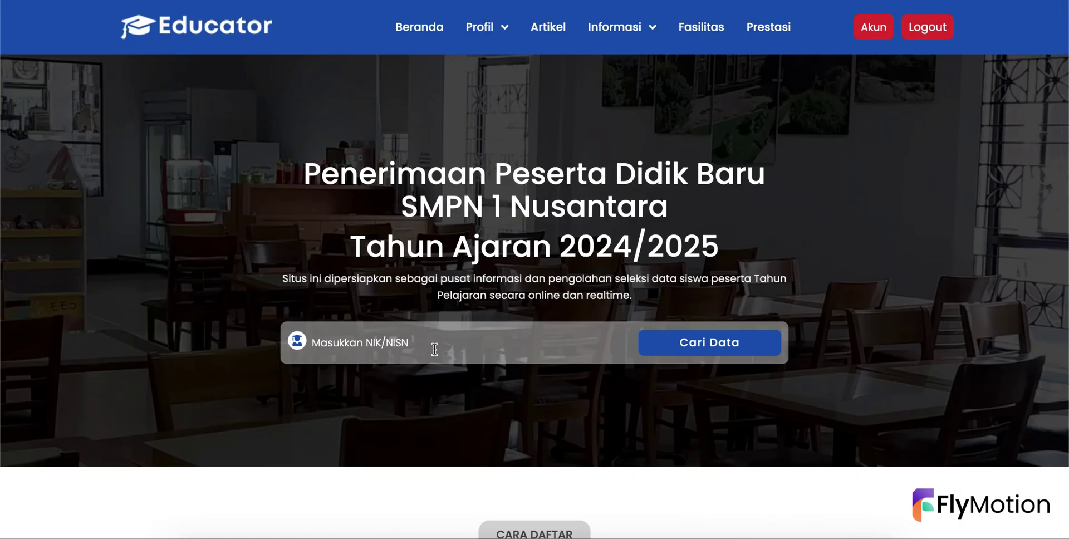
pyautogui.click(414, 349)
pyautogui.hotkey('ctrl', 'v')
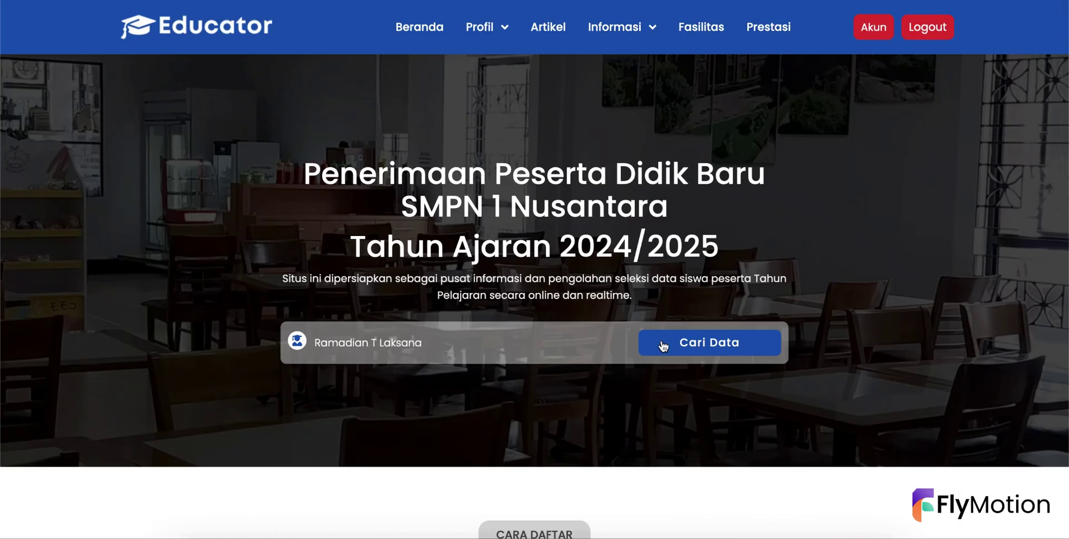
pyautogui.click(727, 346)
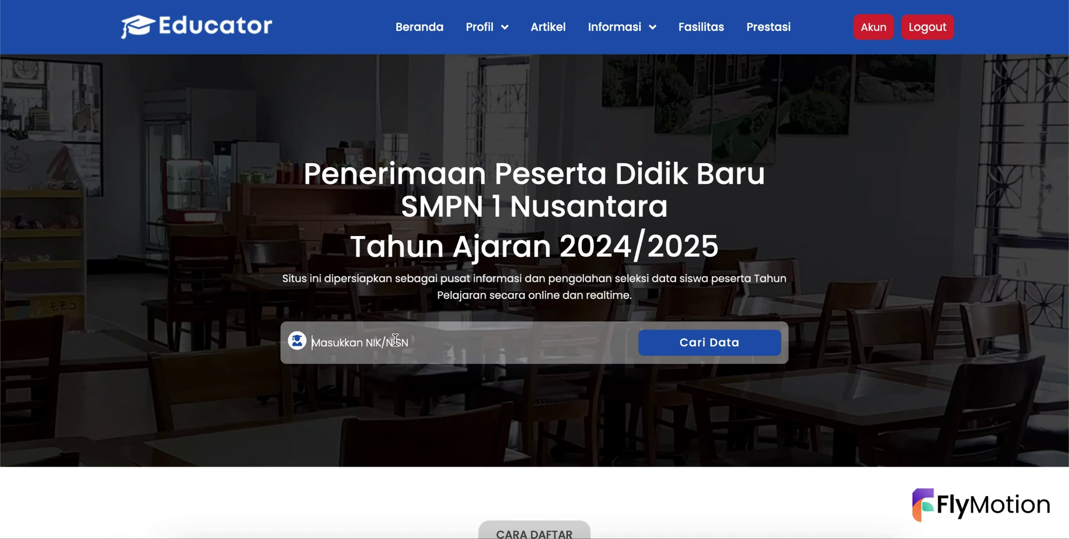
# - Search again for 'Ramadia' and scroll through the matching registrant results
pyautogui.write('Ramadian')
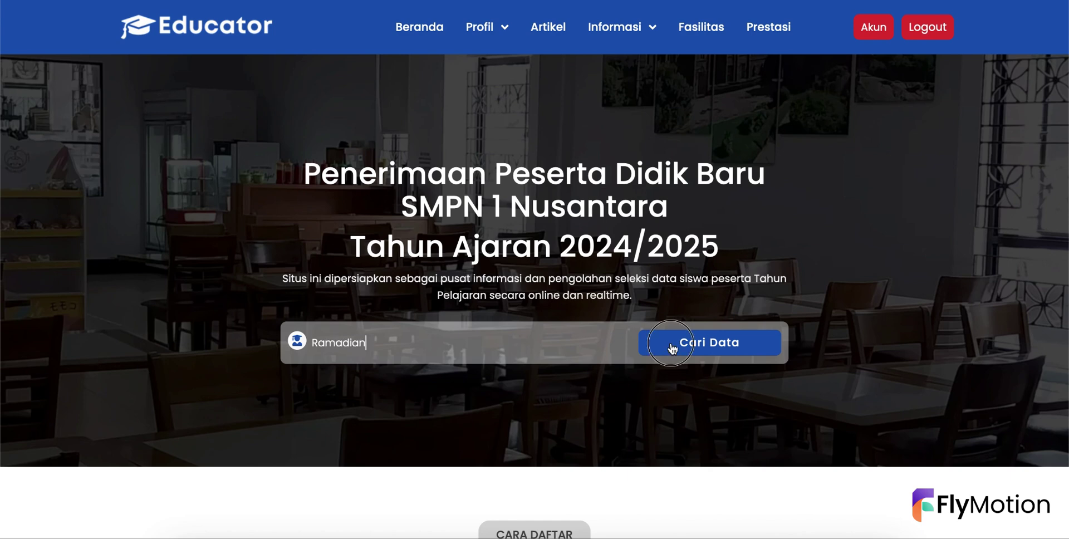
pyautogui.click(672, 348)
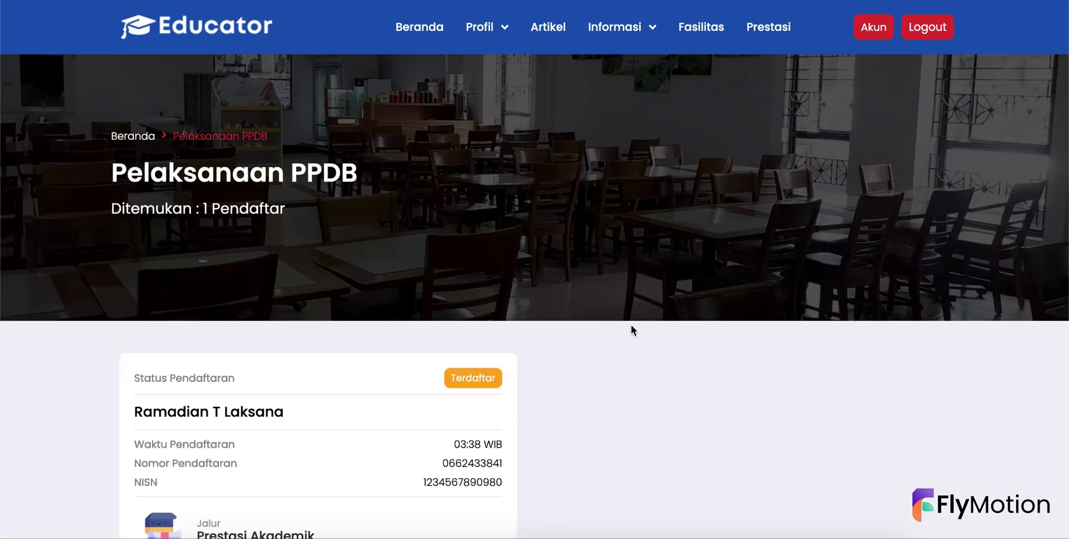
pyautogui.scroll(-3, 630, 325)
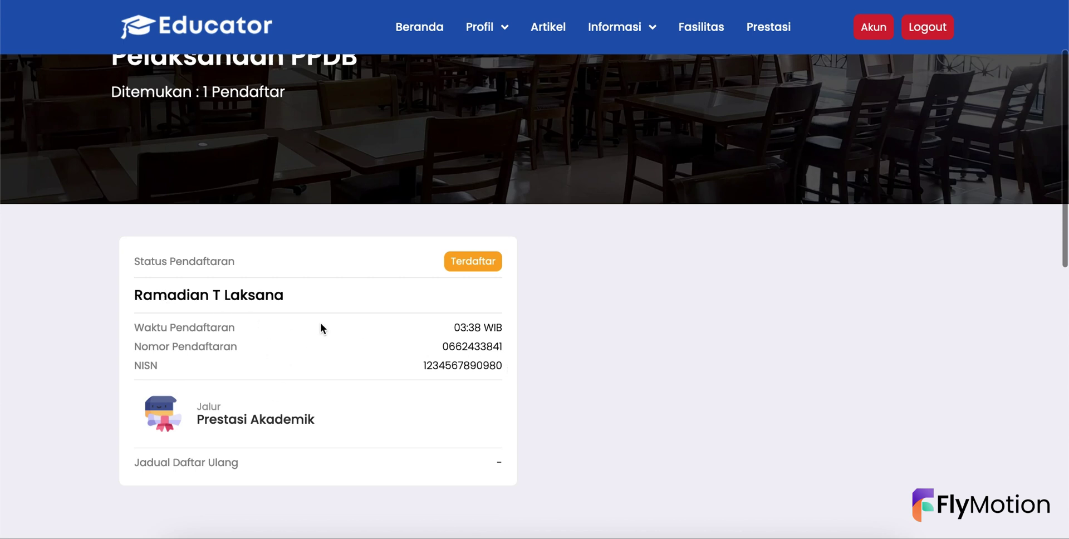
pyautogui.scroll(1, 321, 326)
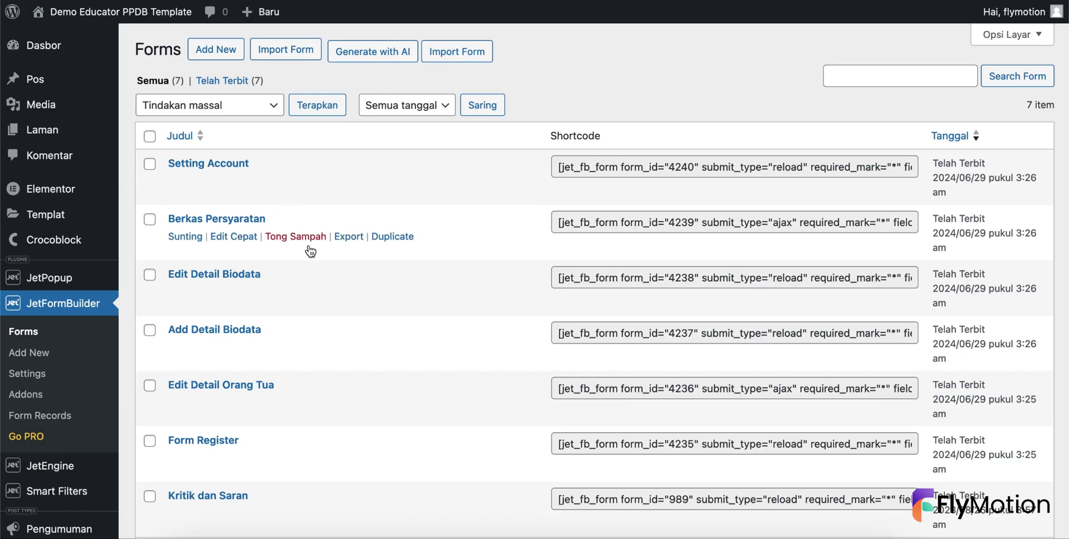
pyautogui.scroll(-1, 293, 314)
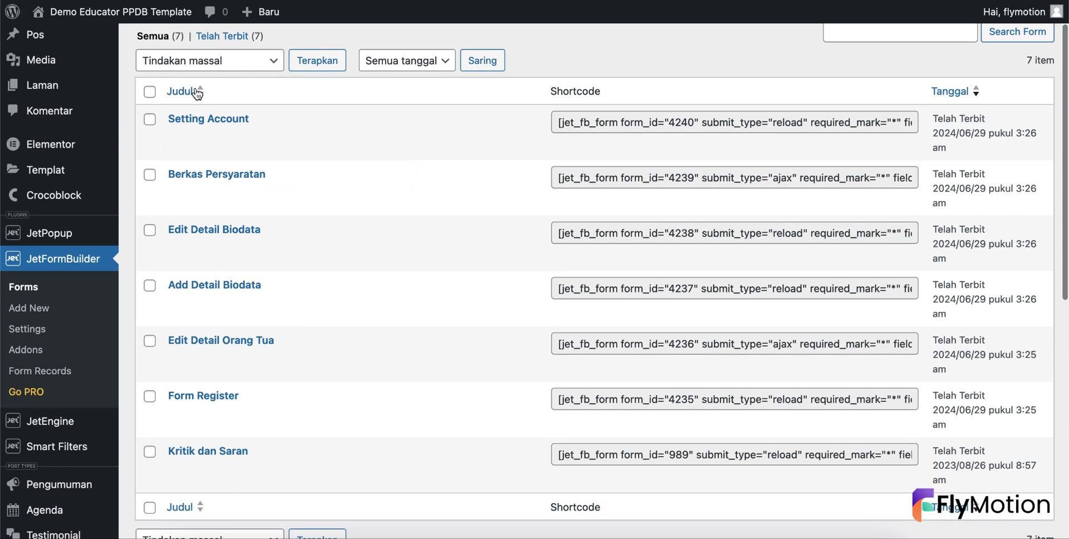
# - Scroll through the JetFormBuilder Forms list
pyautogui.scroll(-1, 236, 267)
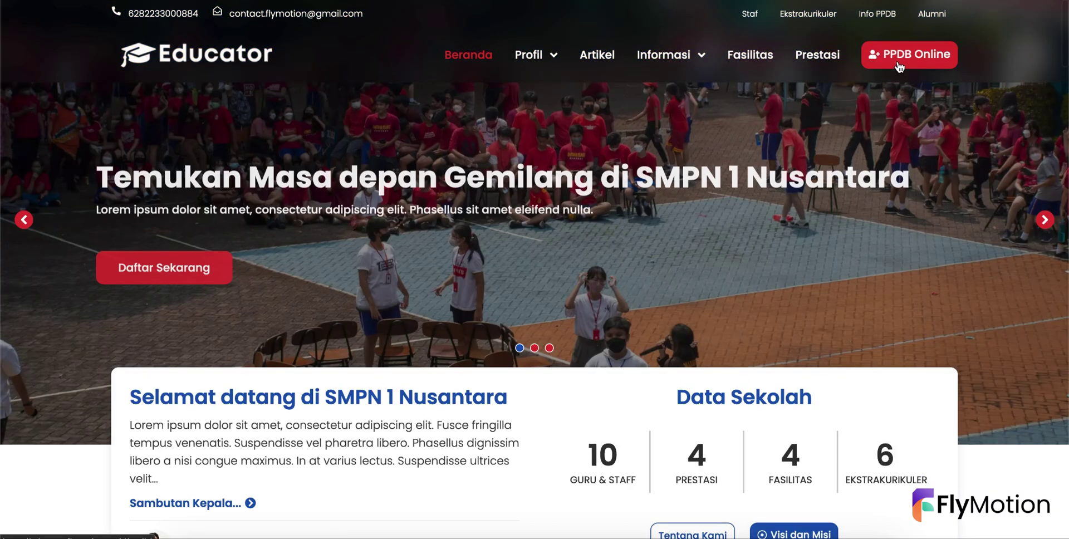
# - From the homepage's PPDB Online page, go to Pengaturan Akun account settings
pyautogui.click(898, 63)
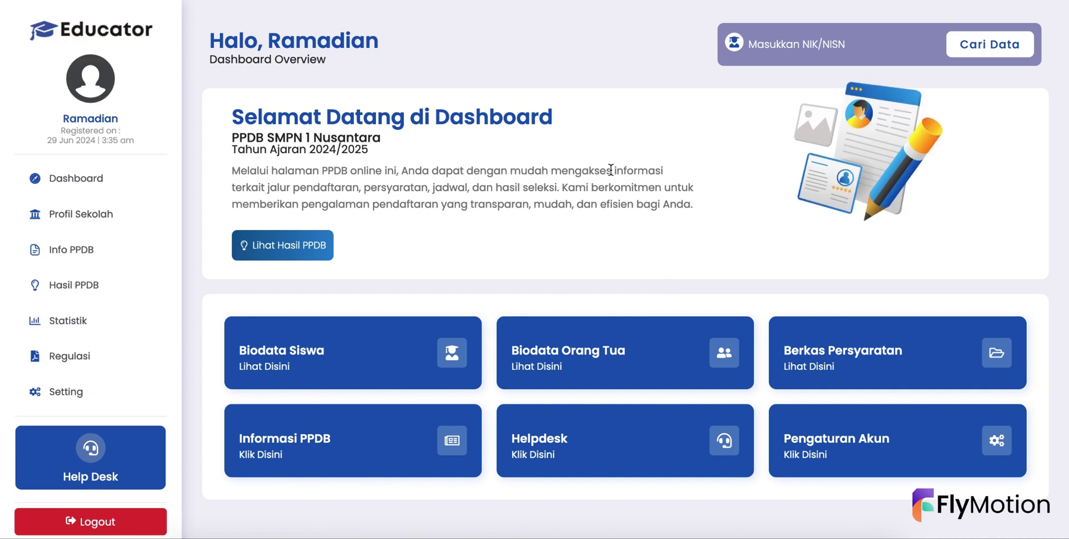
pyautogui.scroll(-1, 659, 372)
pyautogui.scroll(1, 659, 372)
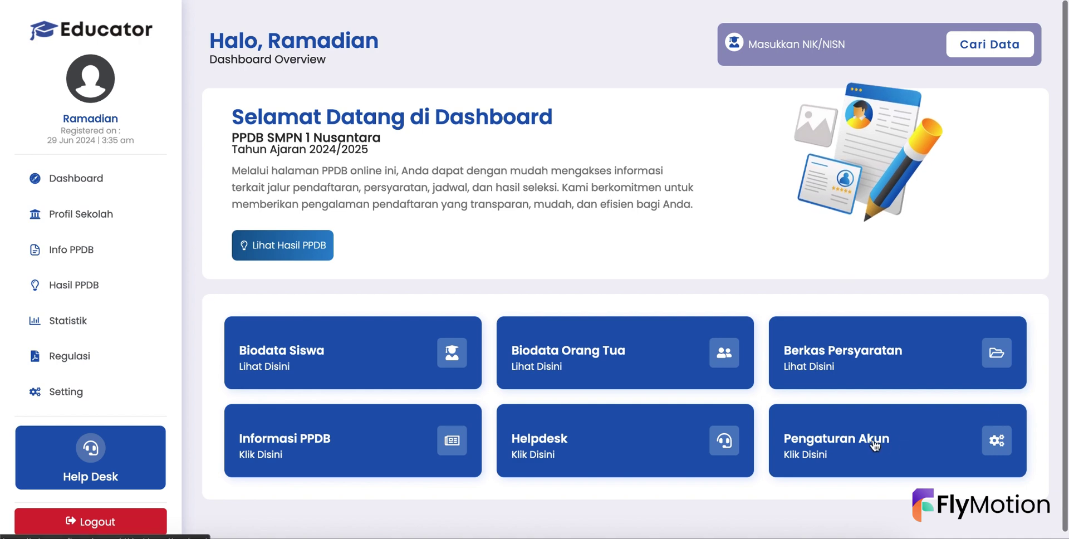
pyautogui.click(834, 441)
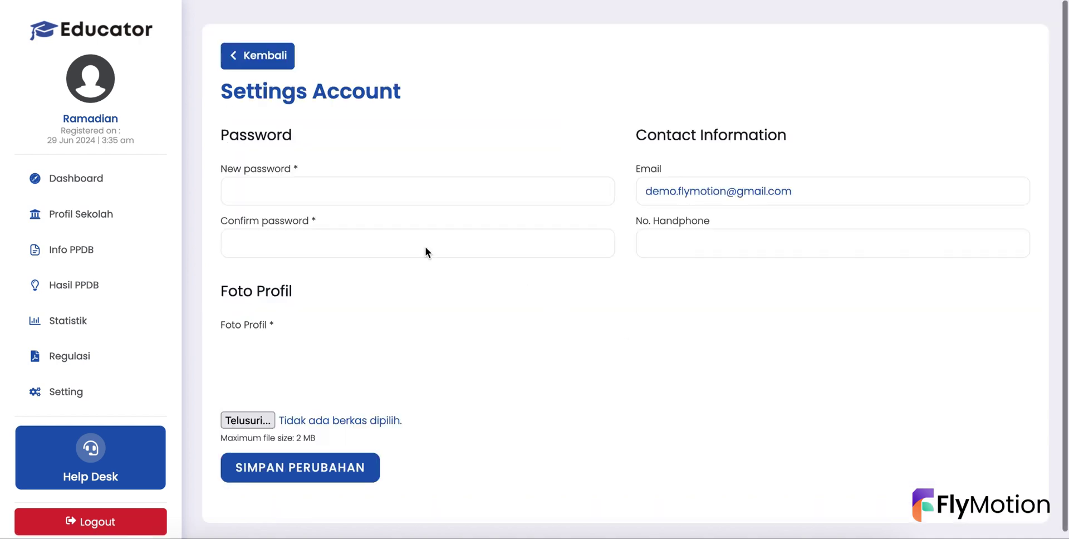
# - Enter a new account password and confirm it
pyautogui.click(404, 195)
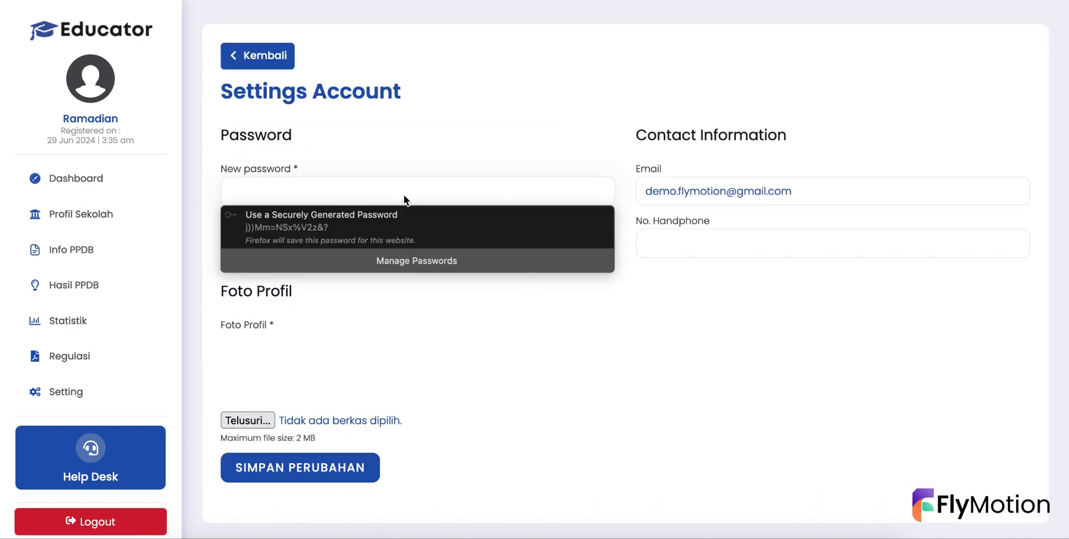
pyautogui.write('123')
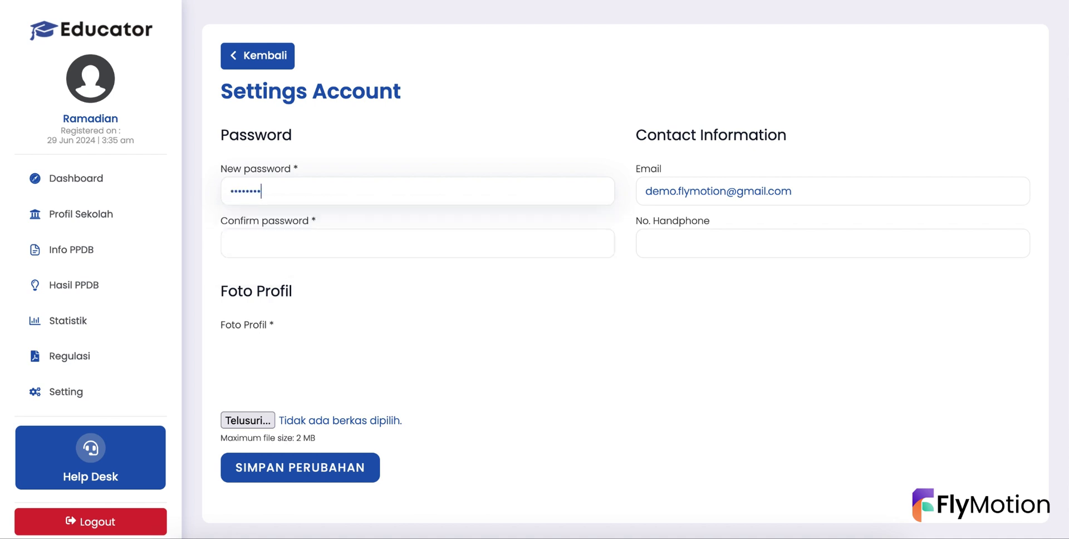
pyautogui.write('•')
pyautogui.click(417, 243)
pyautogui.write('••••')
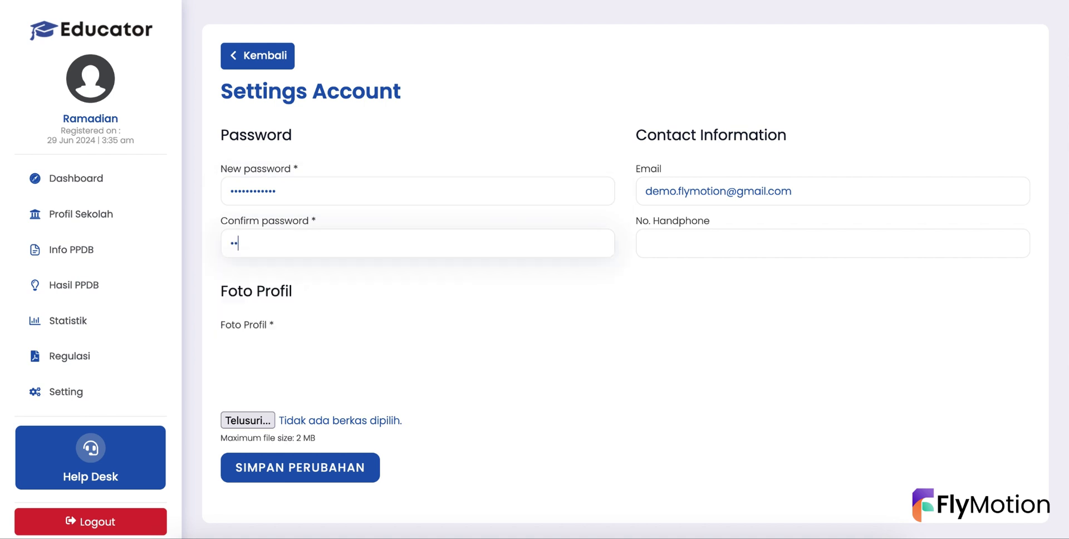
pyautogui.write('••••••••')
# - Add a saved phone number, choose default-member-pic.jpg as profile photo, and save
pyautogui.click(678, 246)
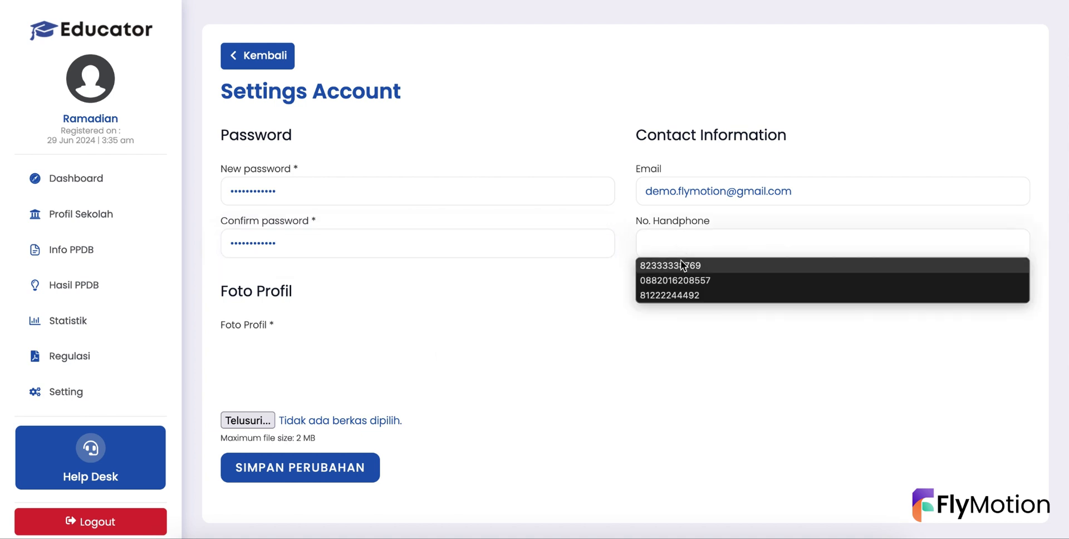
pyautogui.click(682, 279)
pyautogui.click(256, 419)
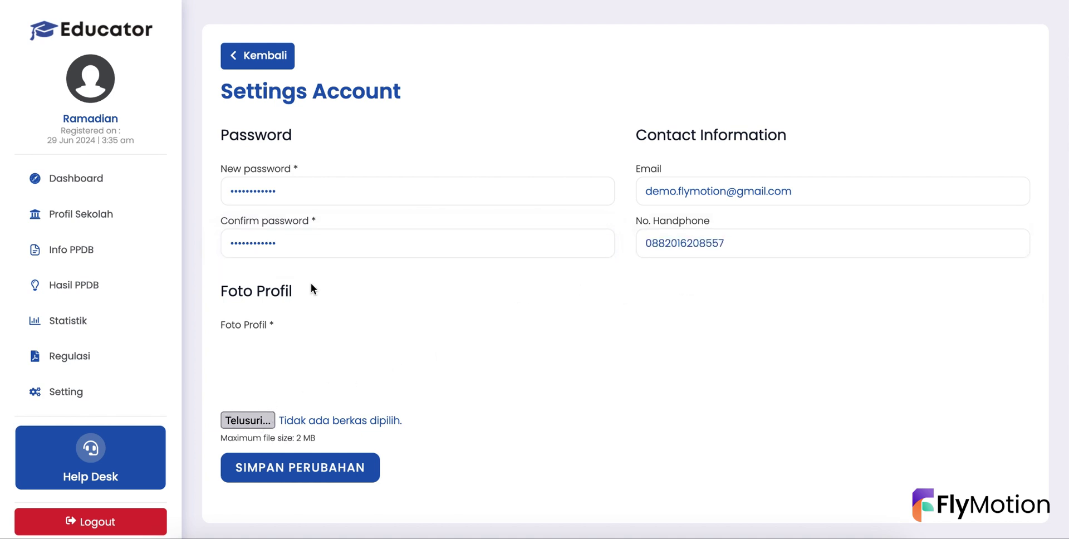
pyautogui.scroll(-5, 449, 210)
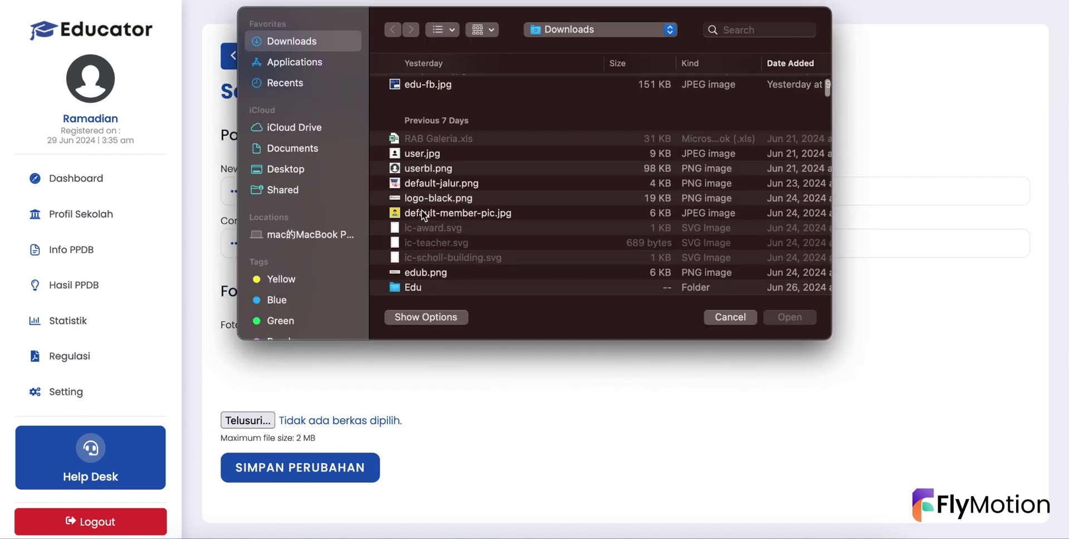
pyautogui.click(423, 213)
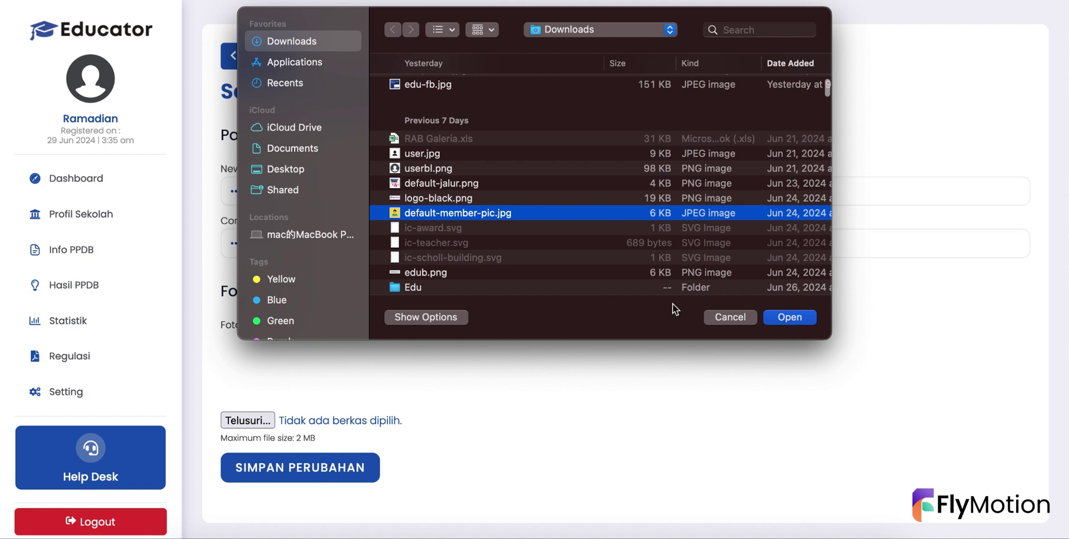
pyautogui.click(790, 316)
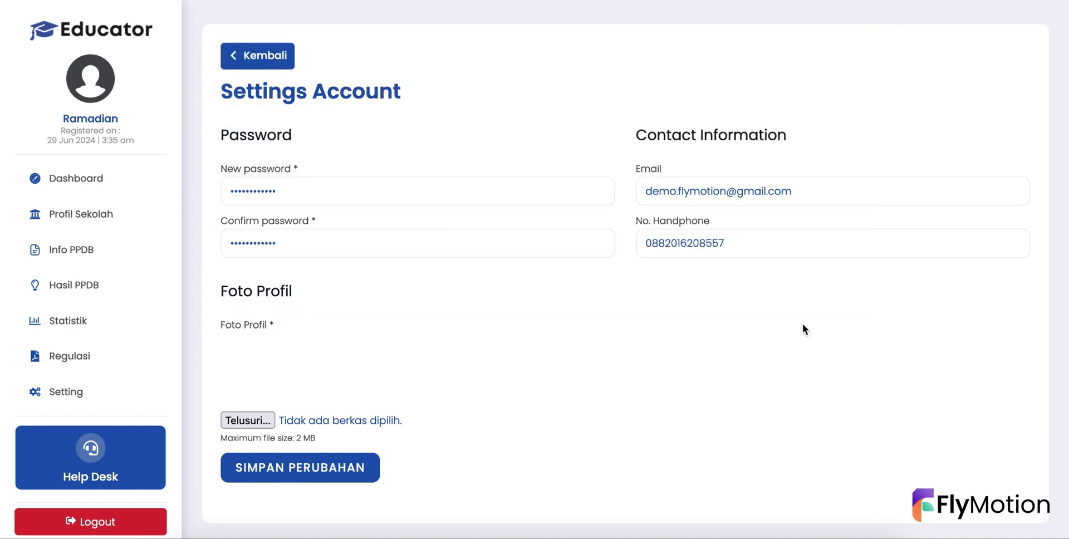
pyautogui.click(318, 478)
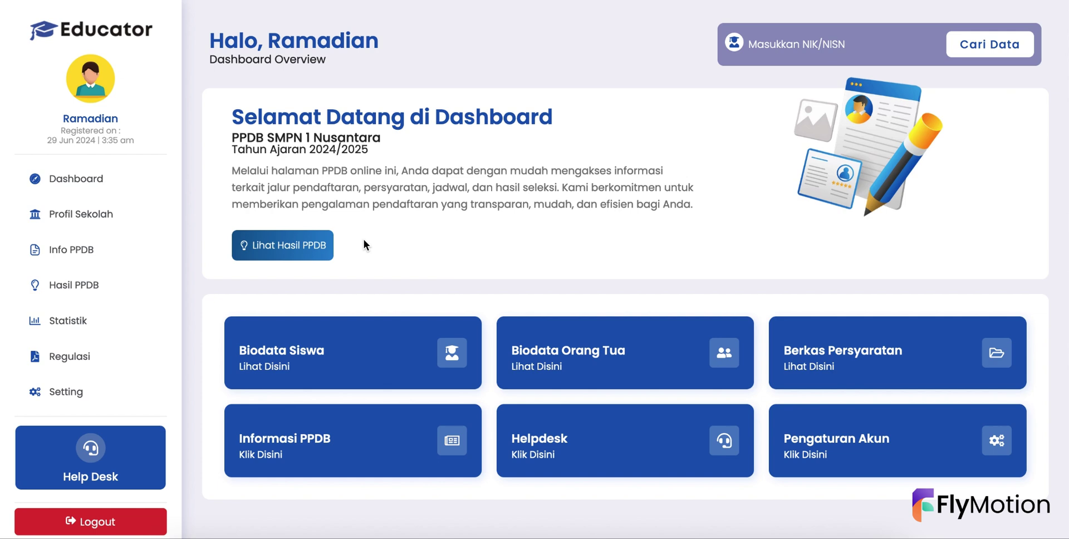
# - Log out, then log back in with the account's email and password
pyautogui.click(111, 522)
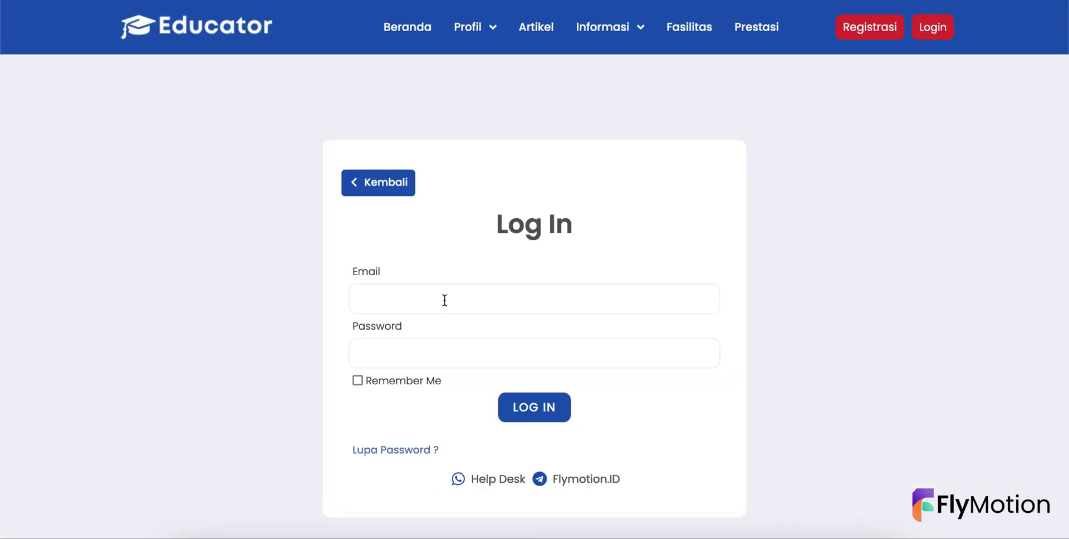
pyautogui.click(445, 300)
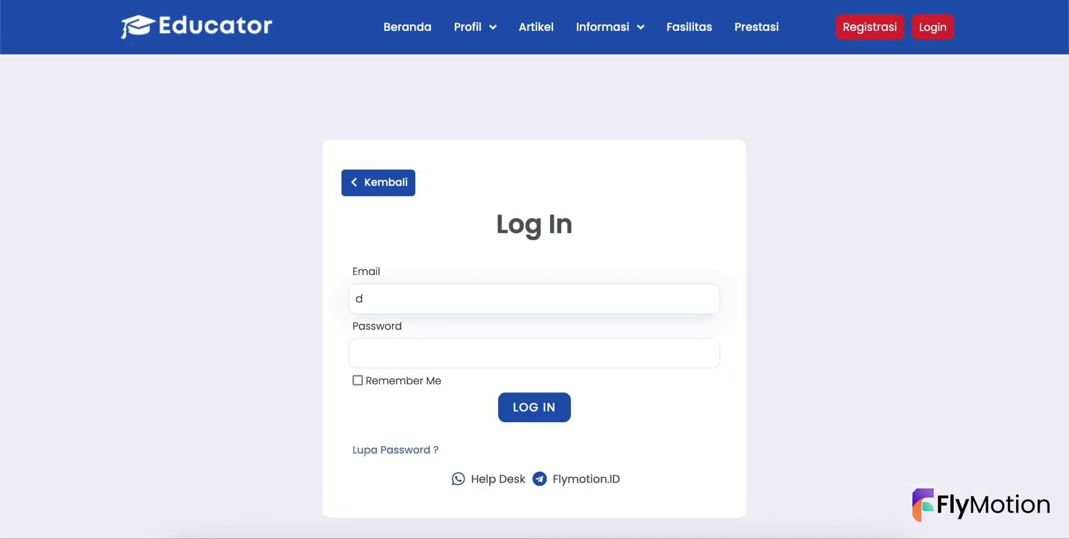
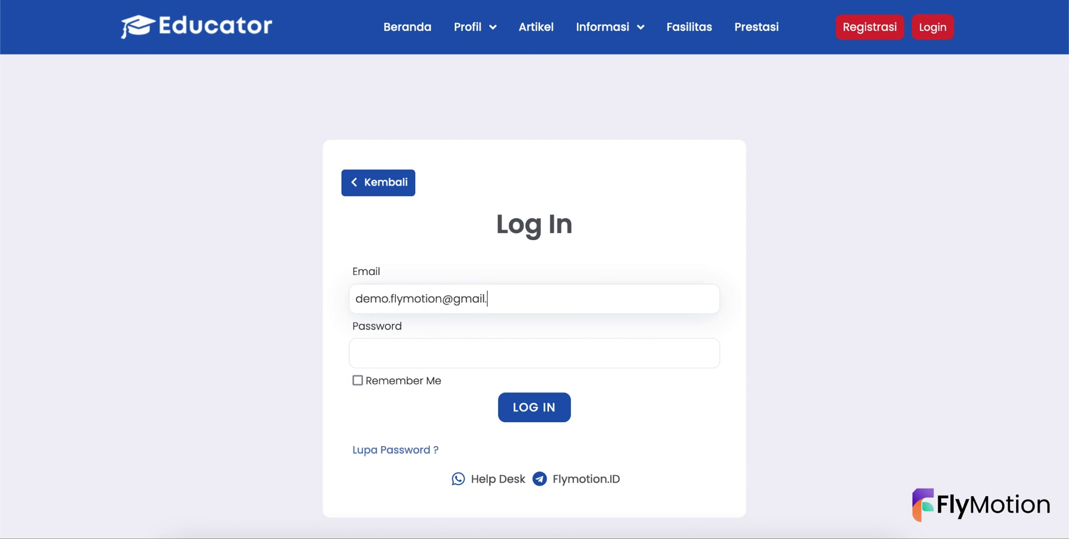
pyautogui.click(356, 353)
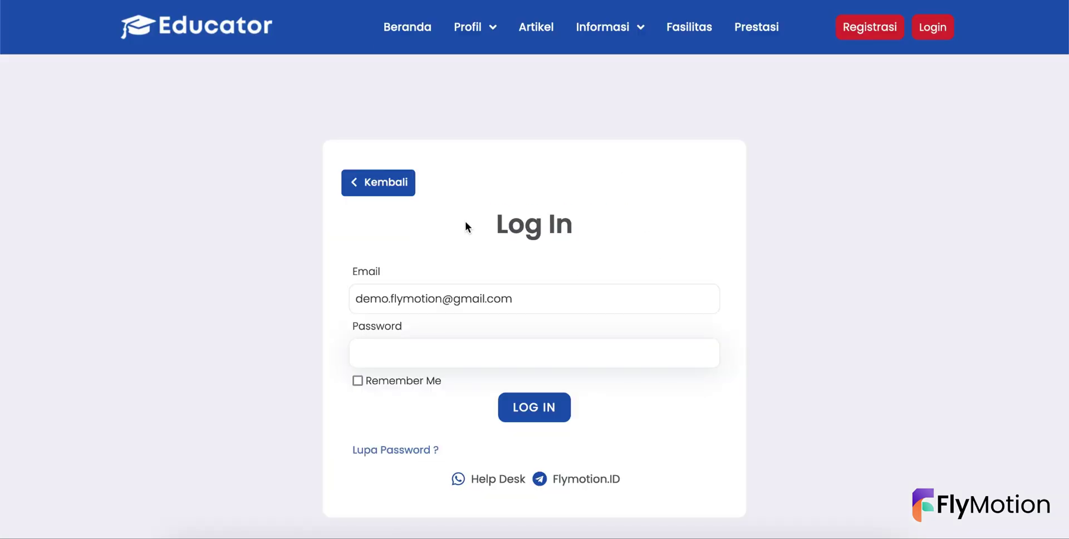
pyautogui.write('04d')
pyautogui.write('••••••••')
pyautogui.click(536, 421)
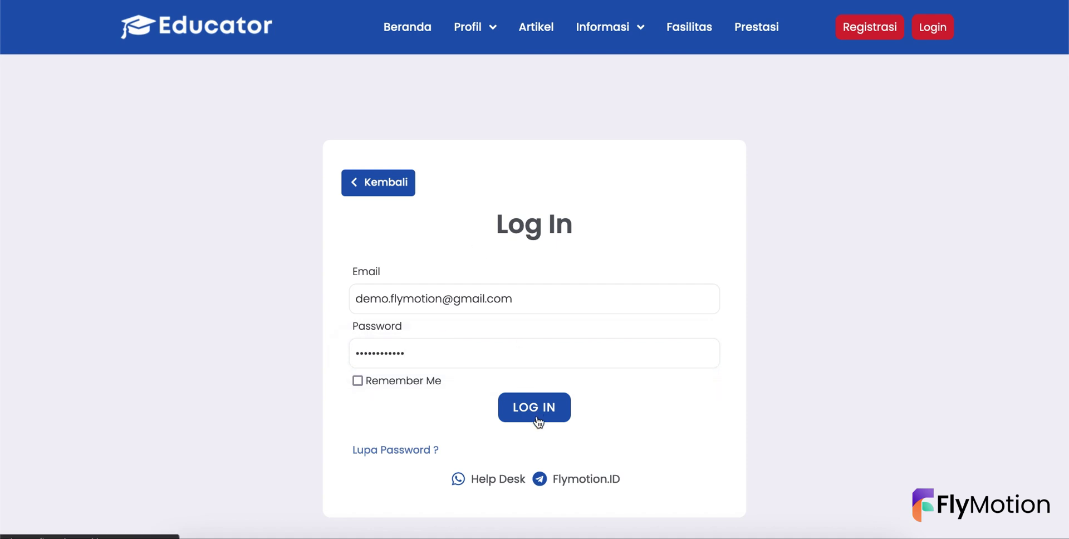